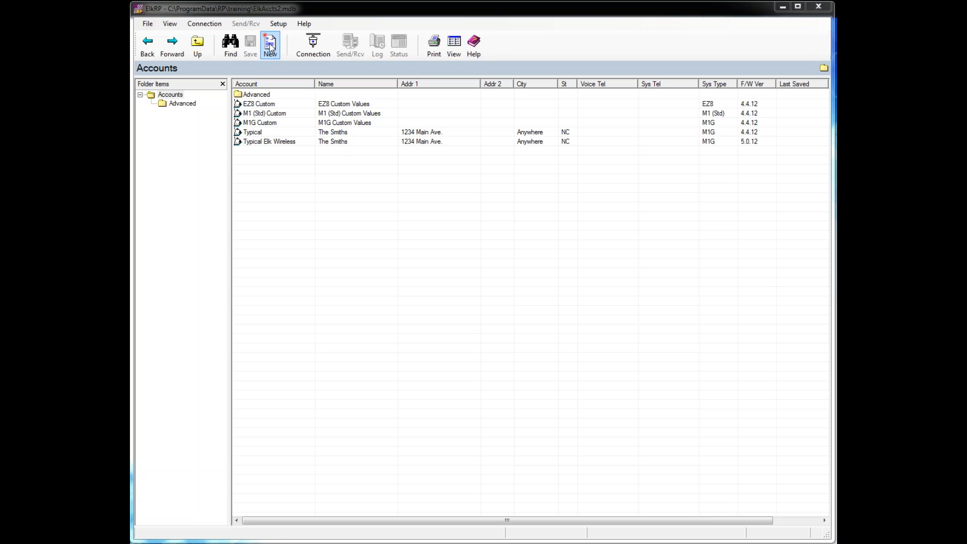
- Open the New Account form from the File menu, with system type M1G
left_click(152, 25)
left_click(151, 25)
left_click(157, 39)
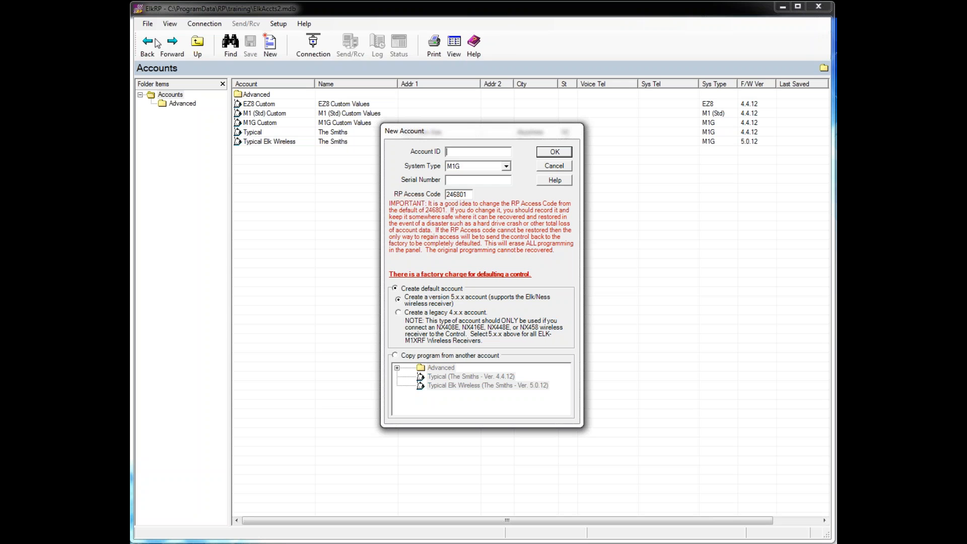
- Enter 'Training' as the account ID and 00001234 as the serial number
type("Training")
left_click(471, 182)
type("00001234")
- Confirm the new Training account with serial 00001234
left_click(560, 153)
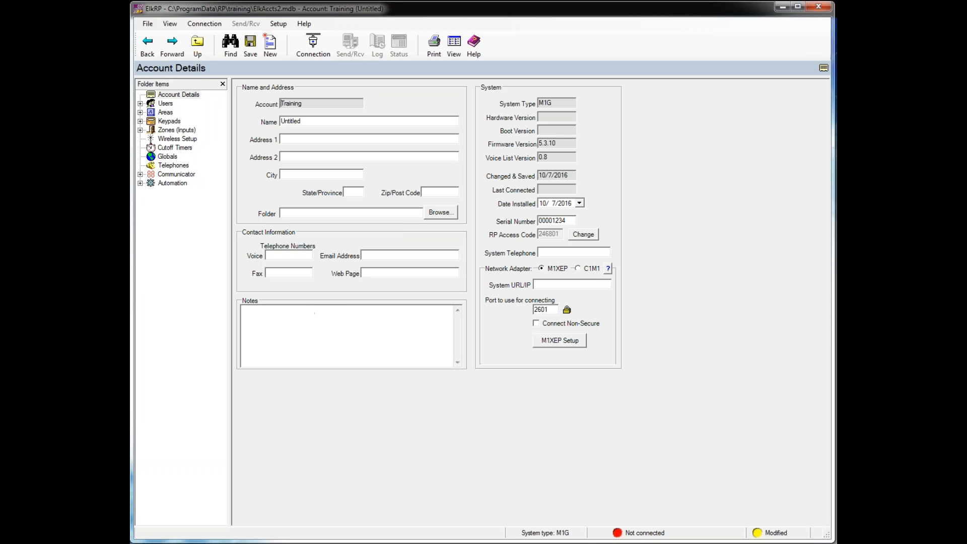
- Put the cursor in the Notes box of the Training account details
left_click(301, 314)
left_click(302, 314)
- Dismiss the Date Installed calendar, keeping the date at 10/7/2016
left_click(579, 203)
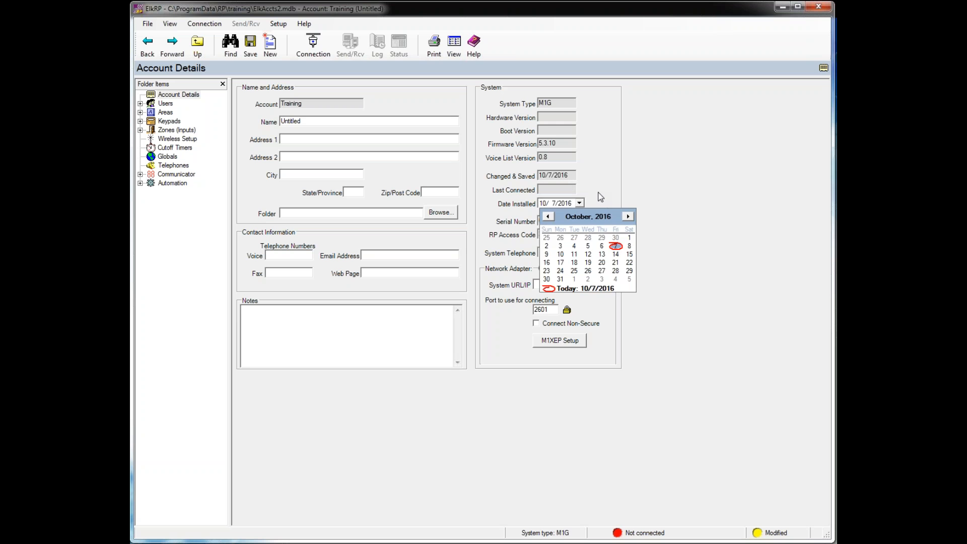
left_click(601, 197)
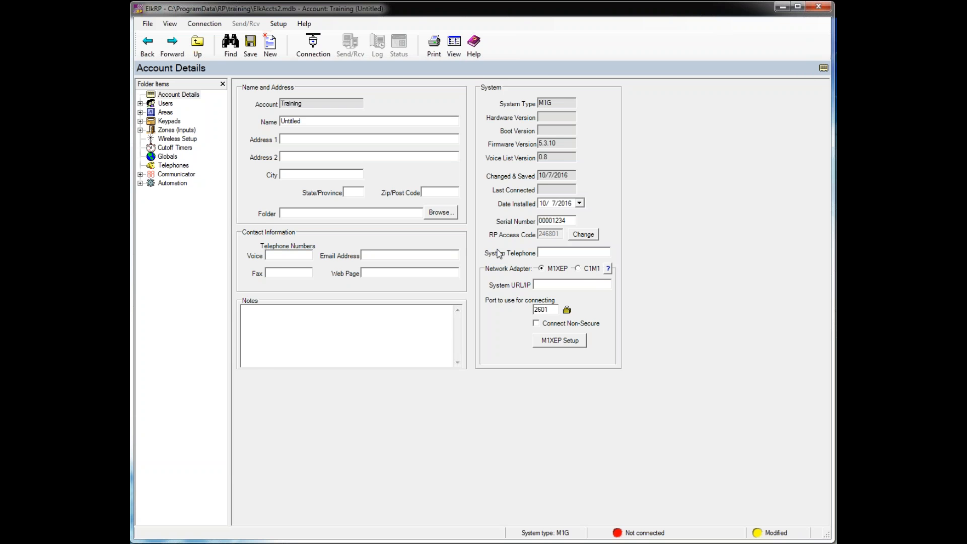
left_click(584, 235)
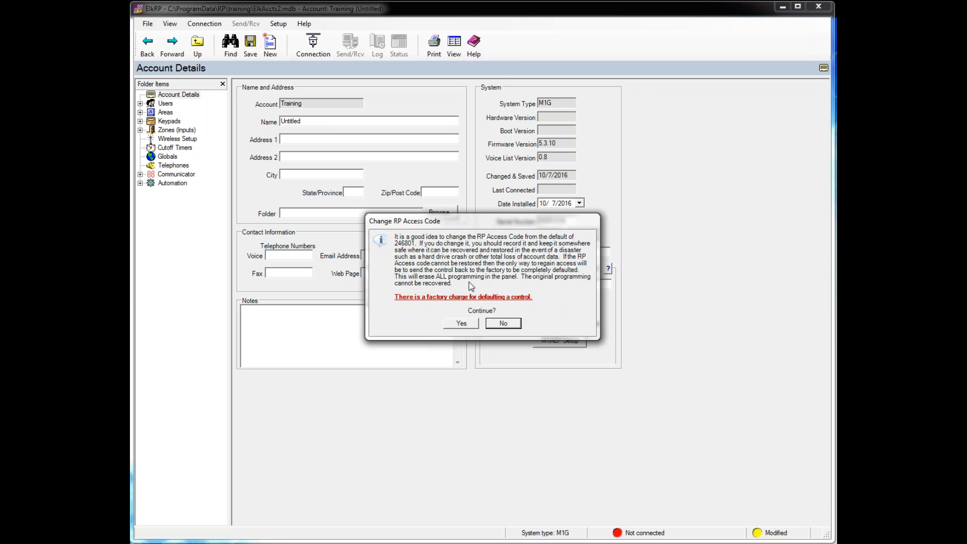
left_click(504, 323)
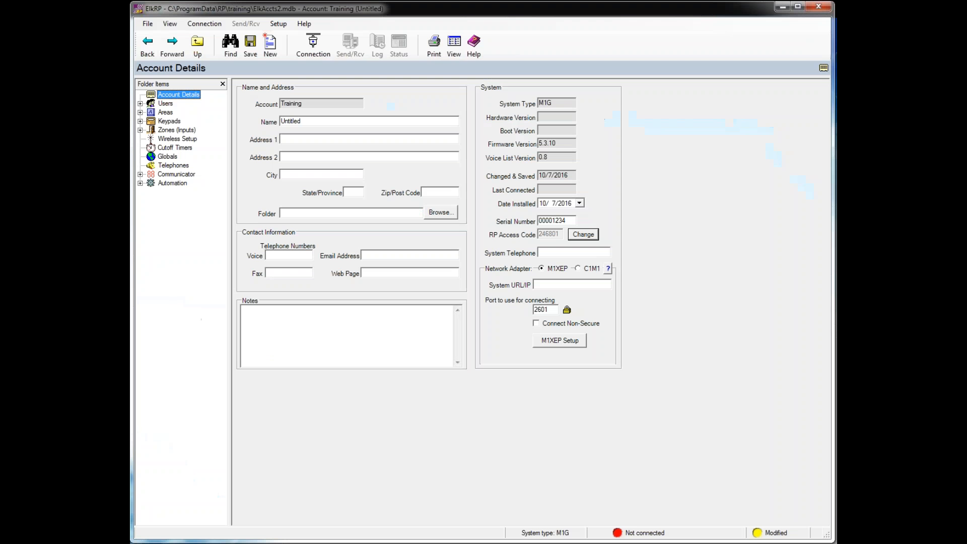
left_click(557, 343)
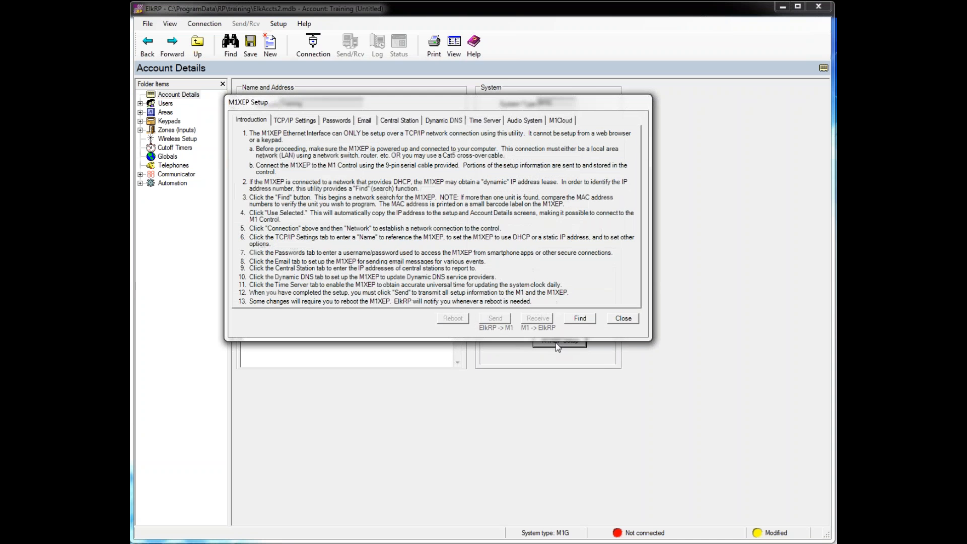
left_click(292, 121)
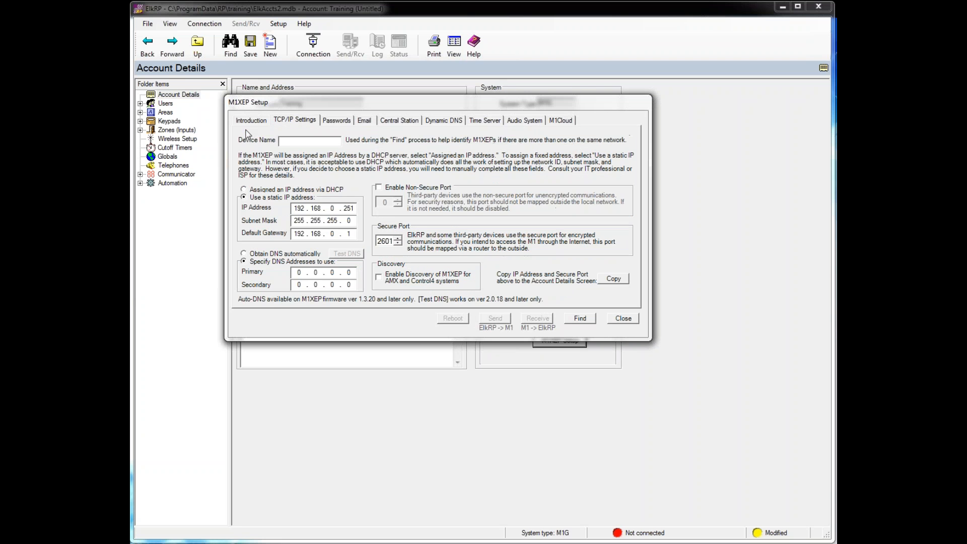
left_click(363, 124)
left_click(399, 121)
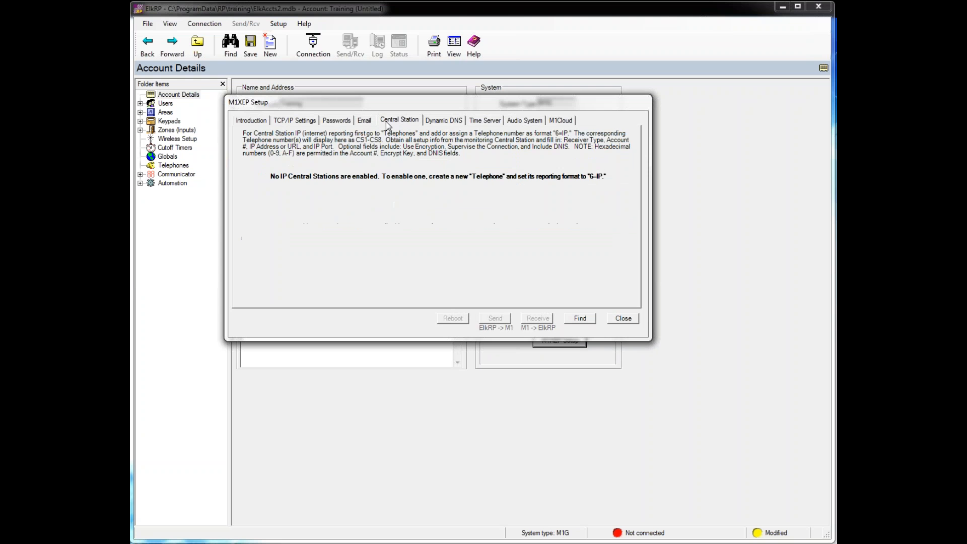
left_click(623, 319)
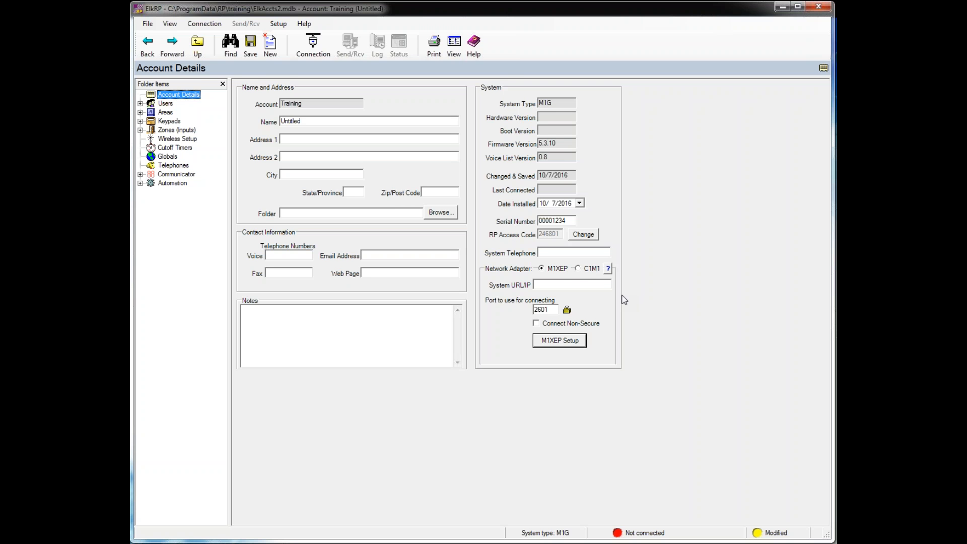
- Select C1M1 as the account's network adapter
left_click(578, 270)
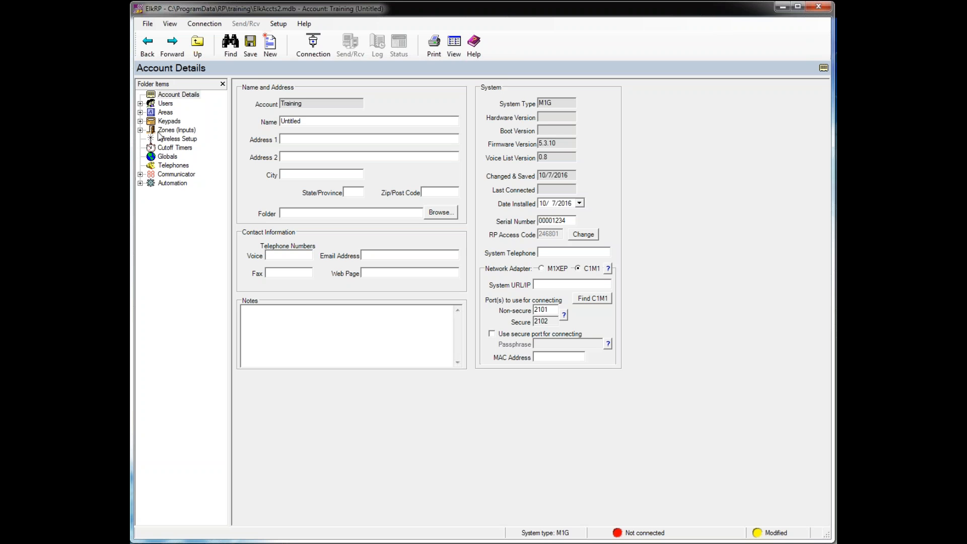
- Show the Users folder and expand it to reveal User 001
left_click(165, 104)
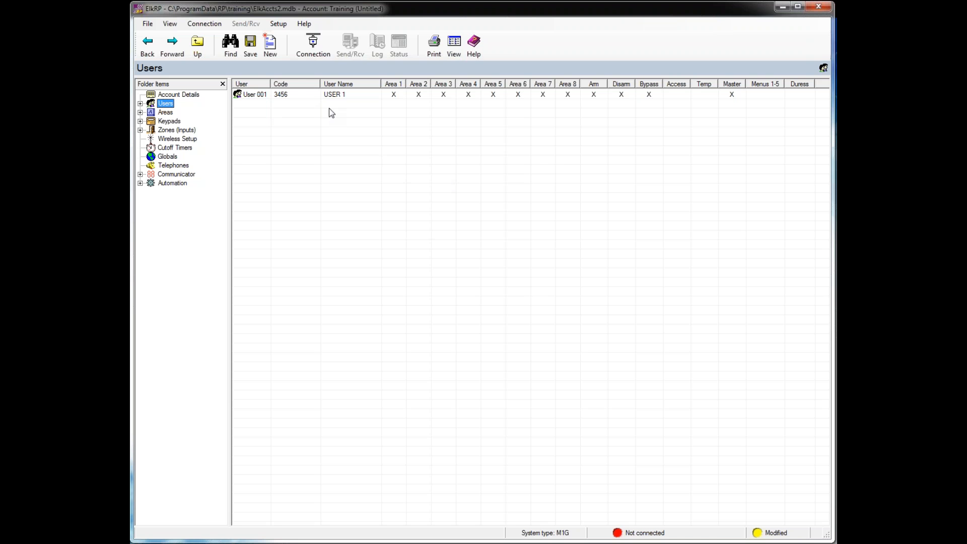
left_click(140, 104)
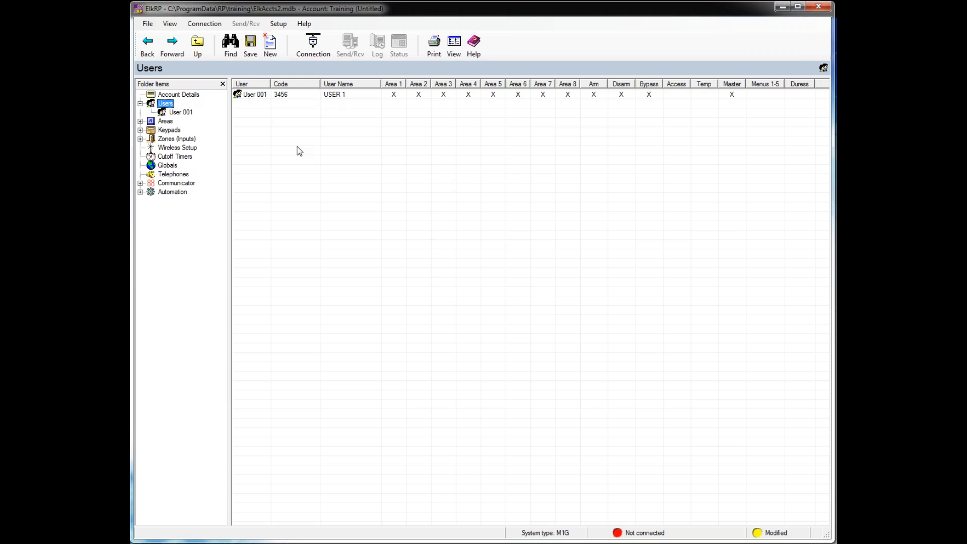
- Add 5 new users starting at number 2, using custom values instead of User 001 copies
right_click(168, 106)
left_click(185, 109)
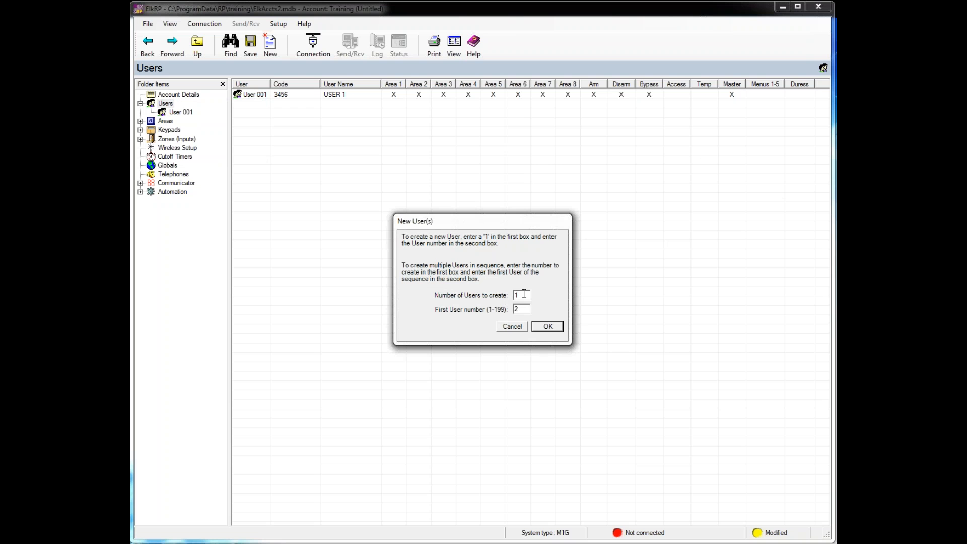
left_click_drag(524, 294, 512, 298)
type("5")
left_click(549, 328)
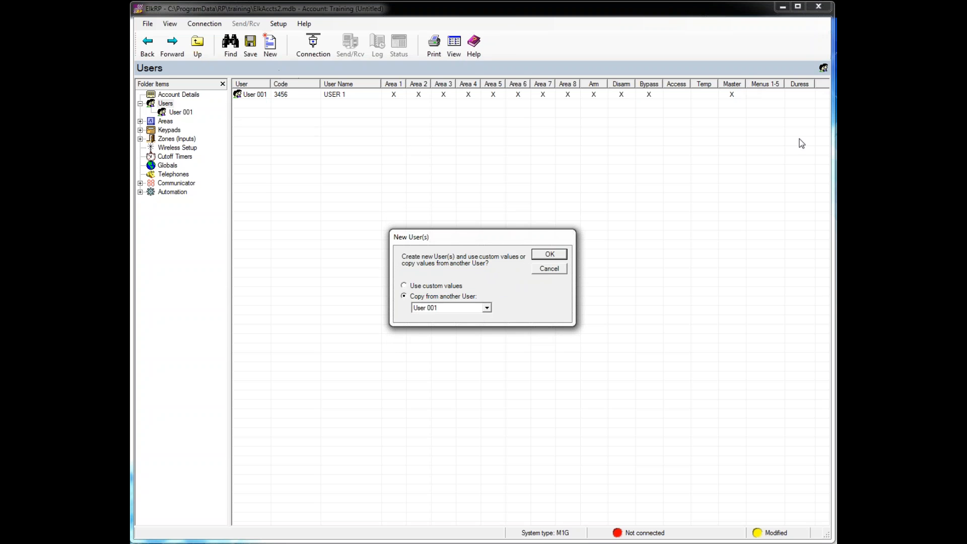
left_click(404, 285)
left_click(563, 256)
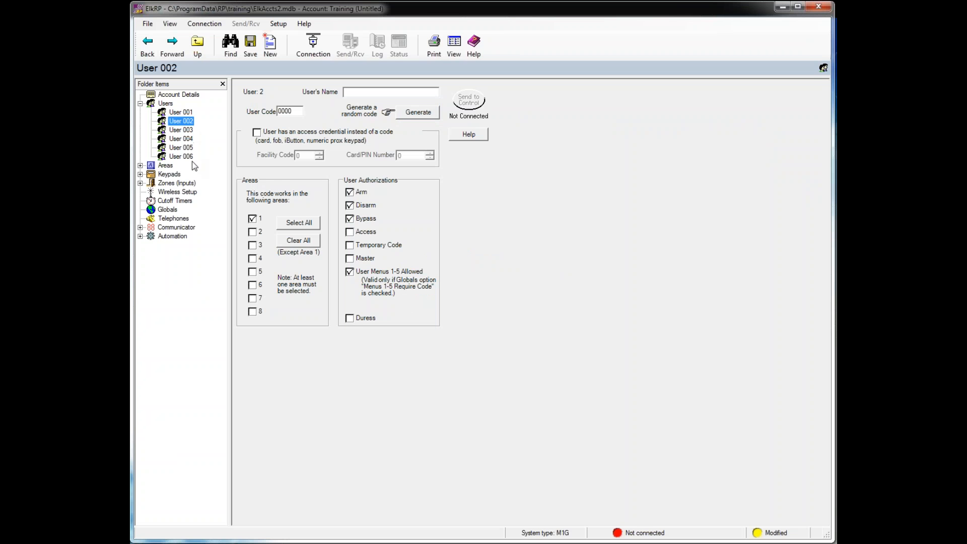
- Review the users summary grid, then open User 002's page
left_click(168, 104)
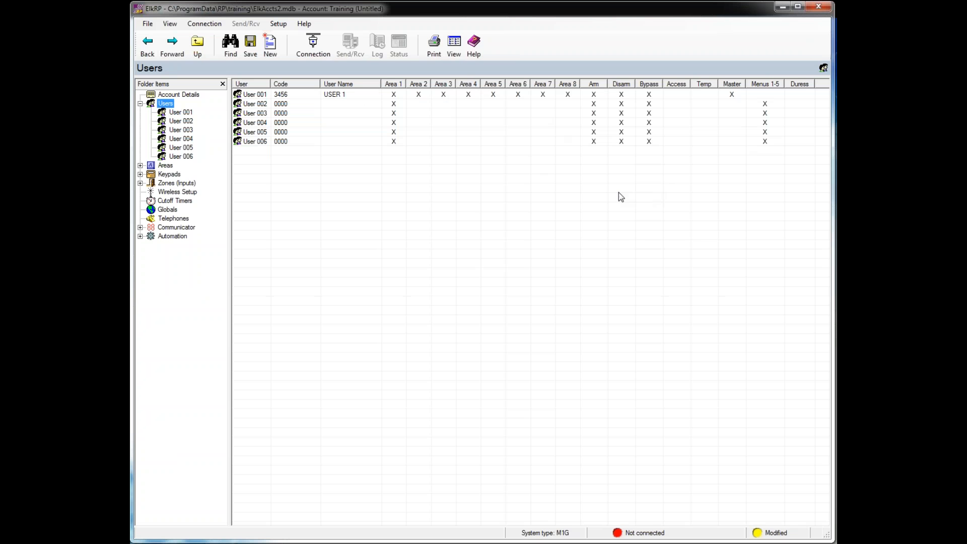
left_click(185, 122)
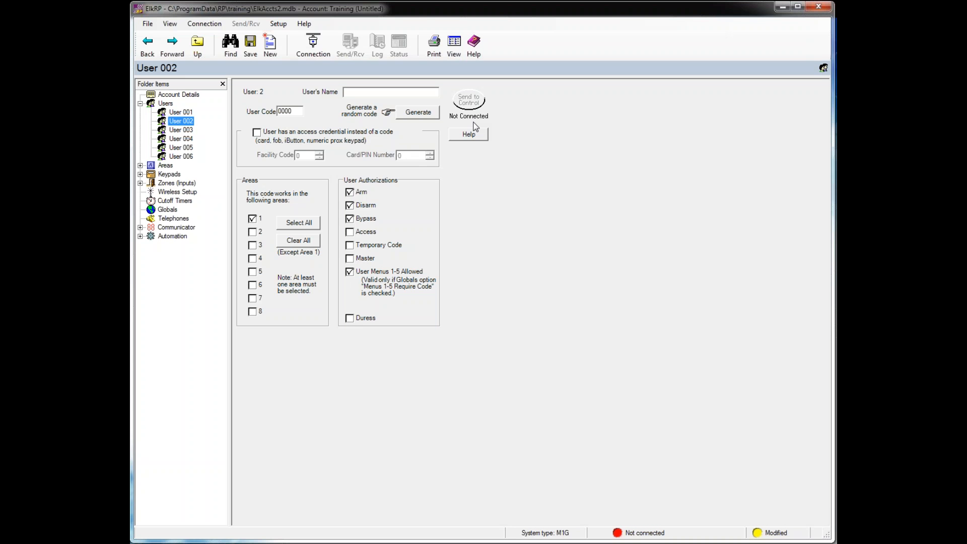
- Enter User 002's name and generate a random user code for it
left_click(363, 92)
type("Brad")
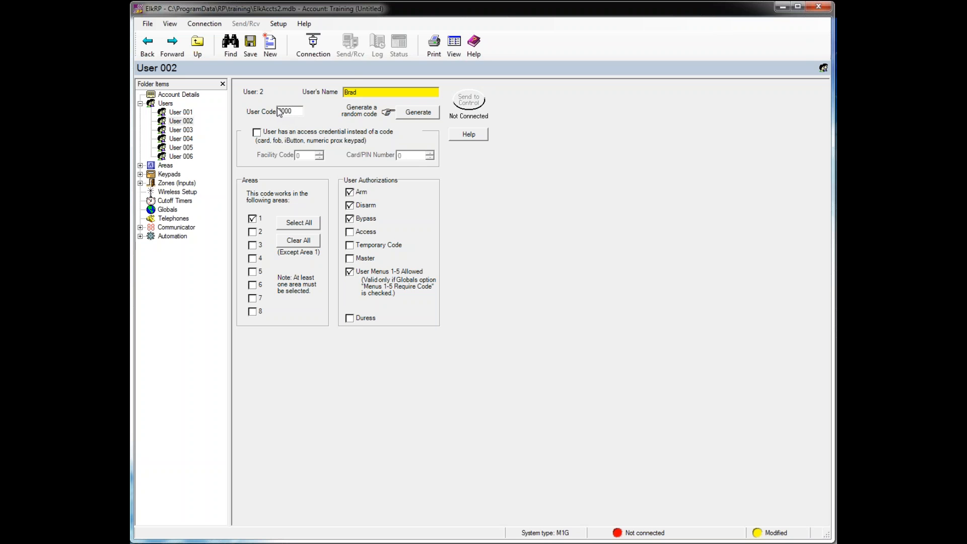
left_click(424, 117)
- Add area 2 to User 002's areas so the code works in areas 1 and 2
left_click(252, 232)
- Name User 003 'Prox' as an access card credential with facility code 49 and its card number
left_click(182, 130)
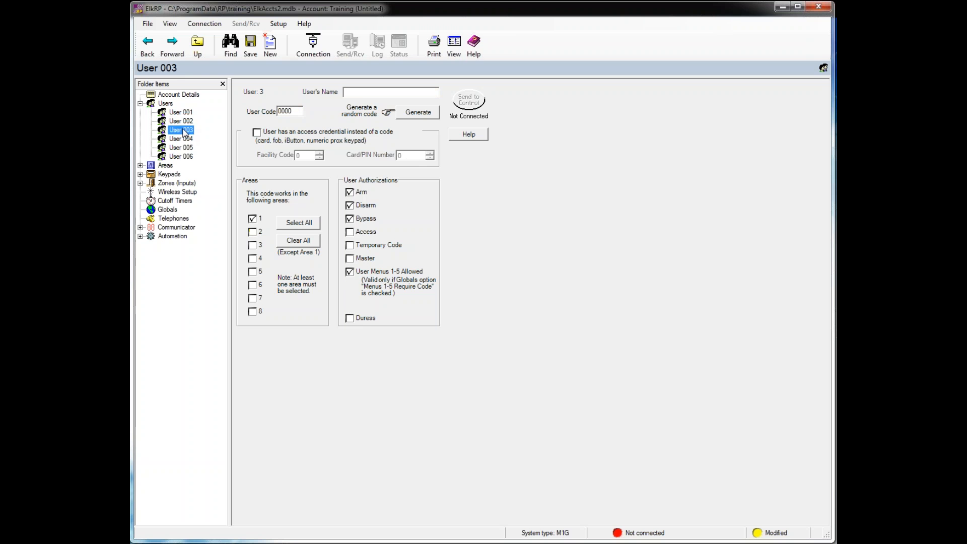
type("Prox")
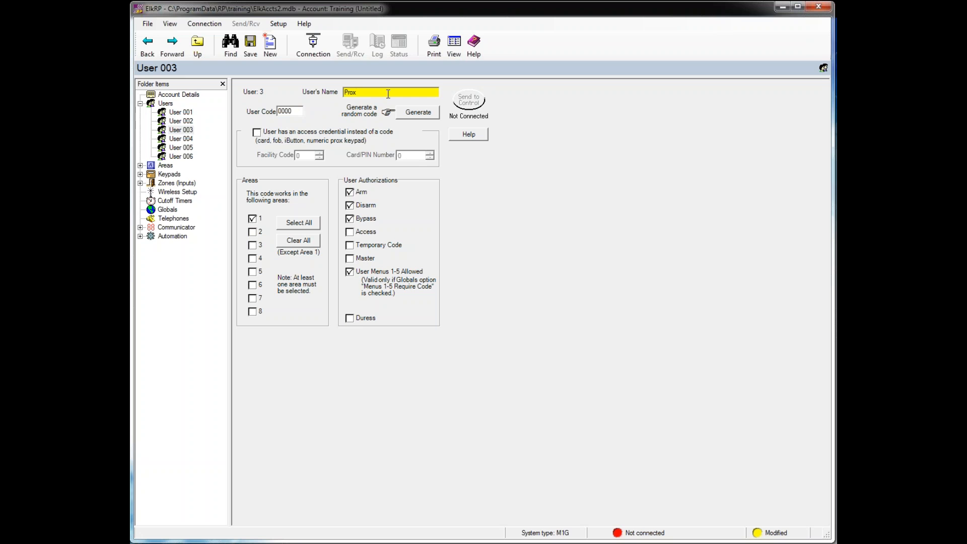
left_click(257, 133)
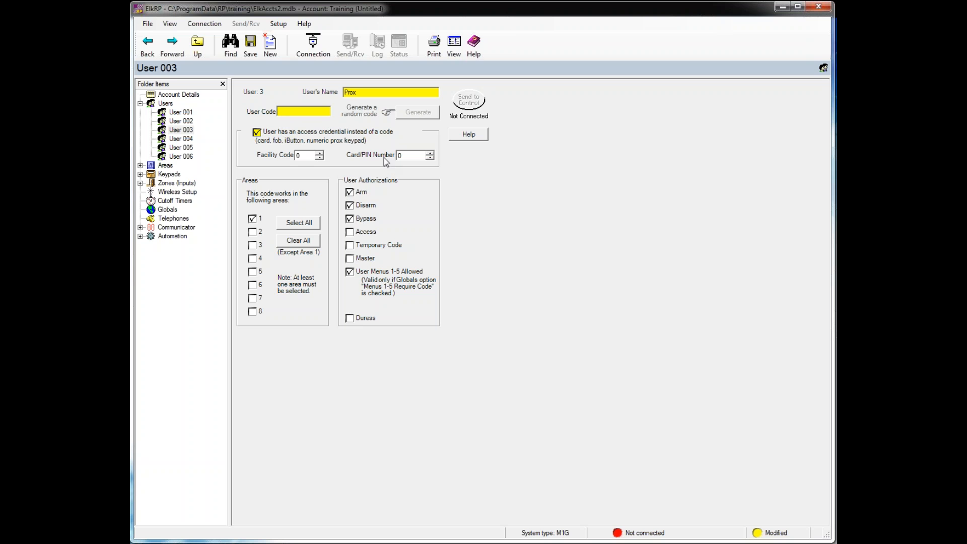
left_click(297, 155)
type("49")
- Give User 003 only the Access right, removing arm, disarm, bypass and user menus 1-5
left_click(350, 192)
left_click(350, 205)
left_click(349, 218)
left_click(350, 231)
left_click(350, 272)
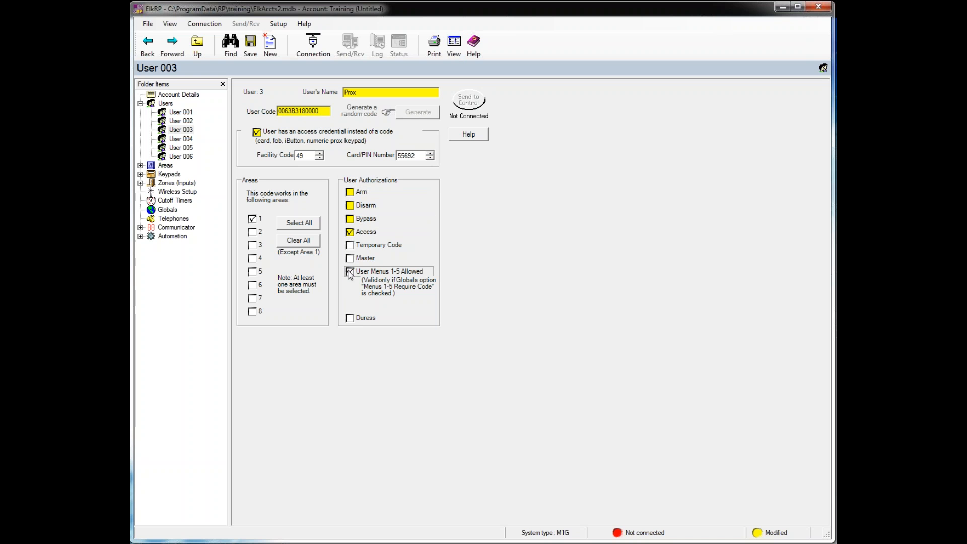
- Restrict User 003 to area 2 instead of area 1, then bring up the Areas list options
left_click(252, 232)
left_click(253, 219)
left_click(253, 219)
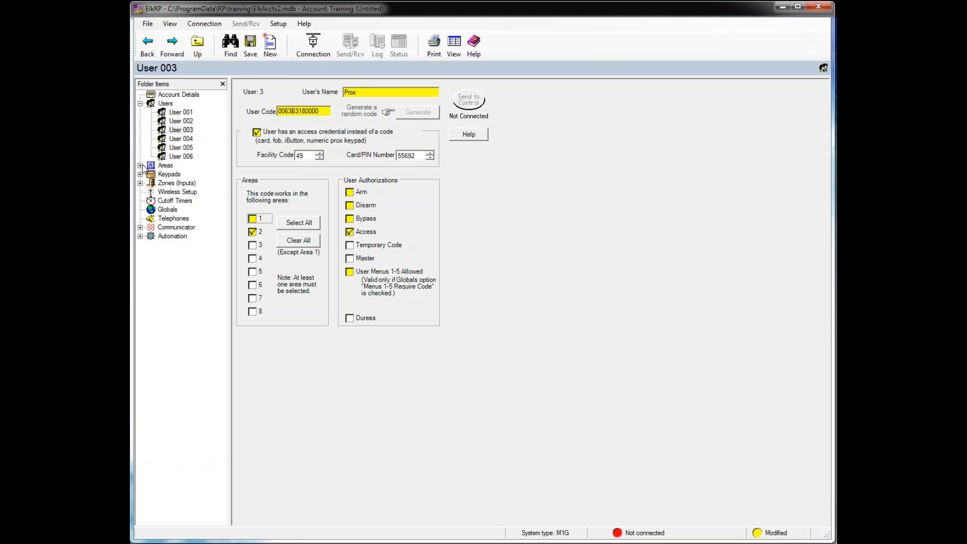
left_click(166, 166)
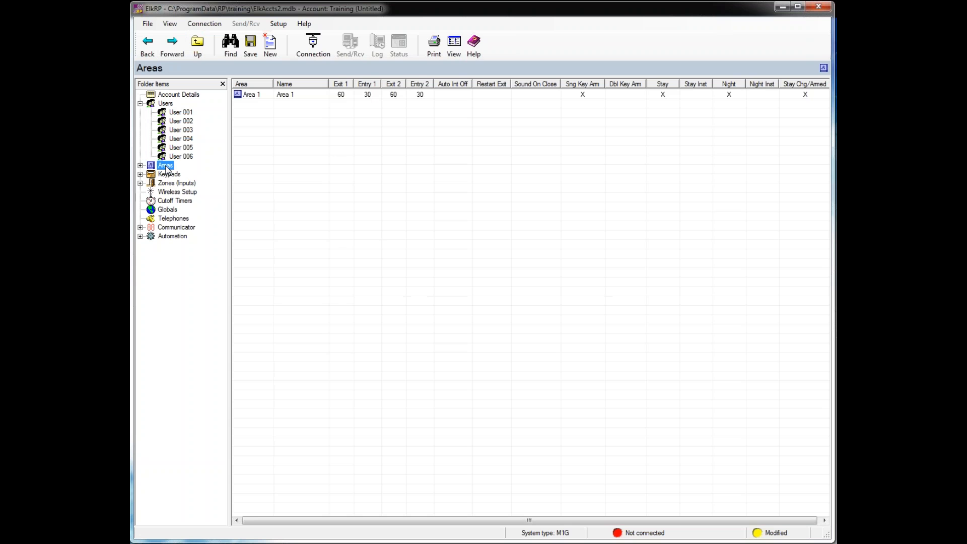
right_click(166, 167)
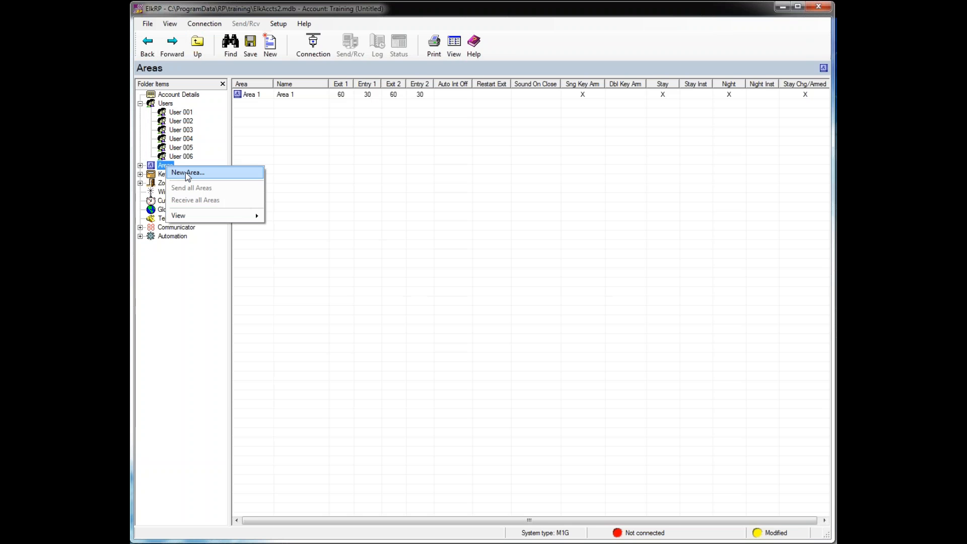
- Create two new areas numbered 2 and 3 using custom values
left_click(185, 172)
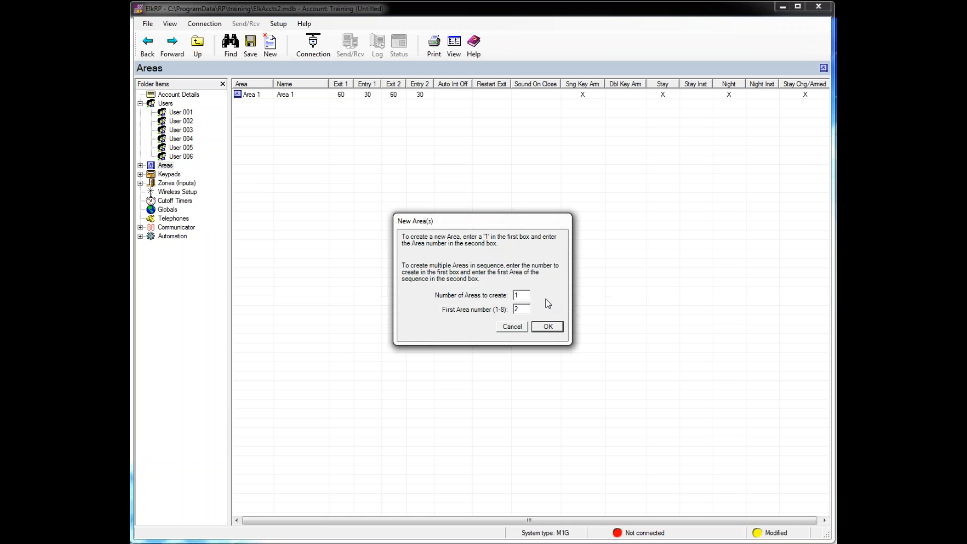
type("2")
left_click(554, 326)
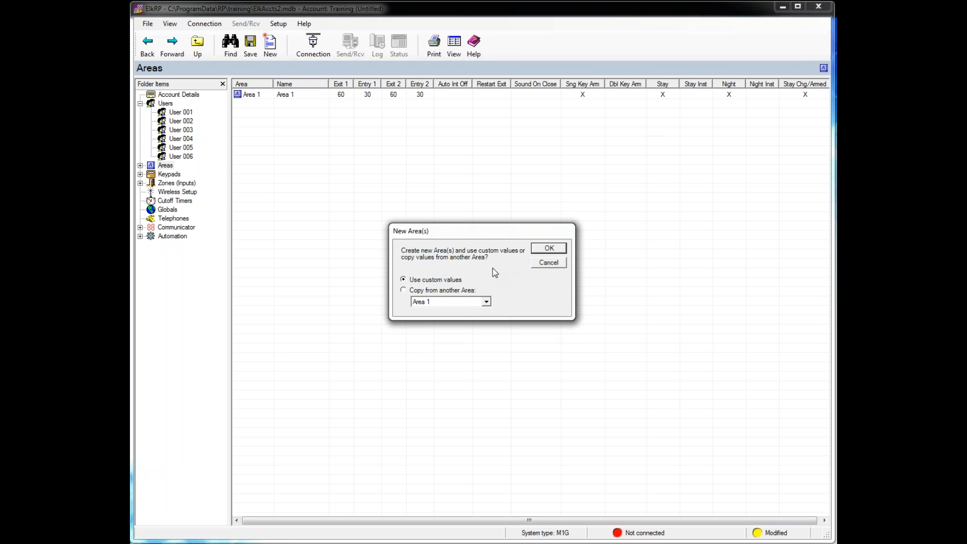
left_click(543, 249)
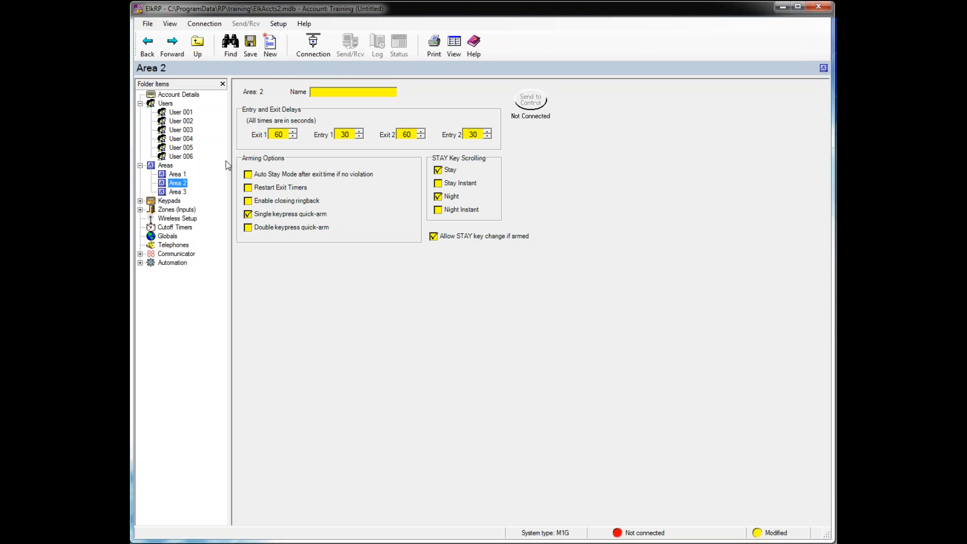
- Name Area 2 'Workshop' with an Exit 2 delay of 120 and an Entry 2 delay of 60 seconds
left_click(343, 92)
type("Workshop")
double_click(401, 134)
type("120")
double_click(481, 134)
type("60")
left_click(248, 214)
- Clear the Double keypress quick-arm checkbox so Workshop has no quick-arm
left_click(249, 228)
- Create Keypad 02 as a copy of Keypad 01
left_click(153, 206)
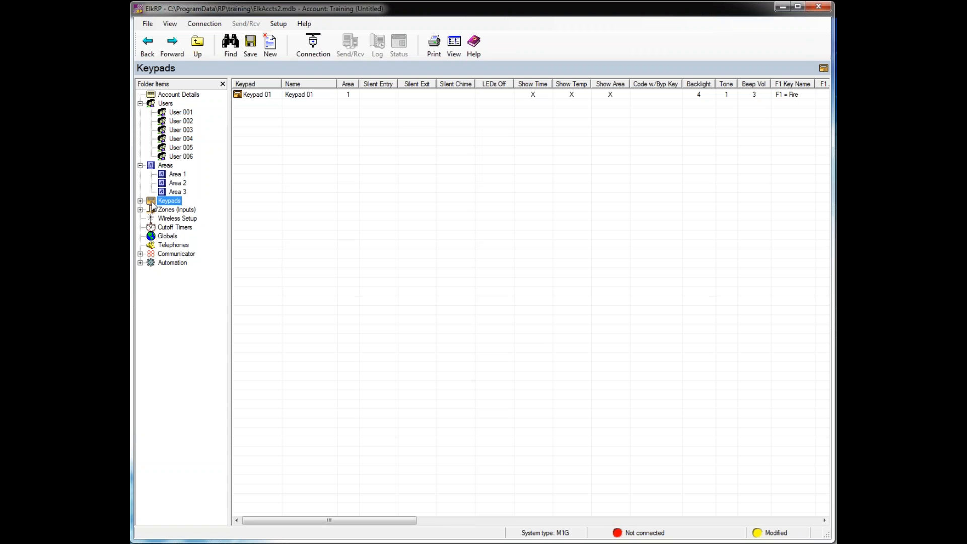
right_click(153, 206)
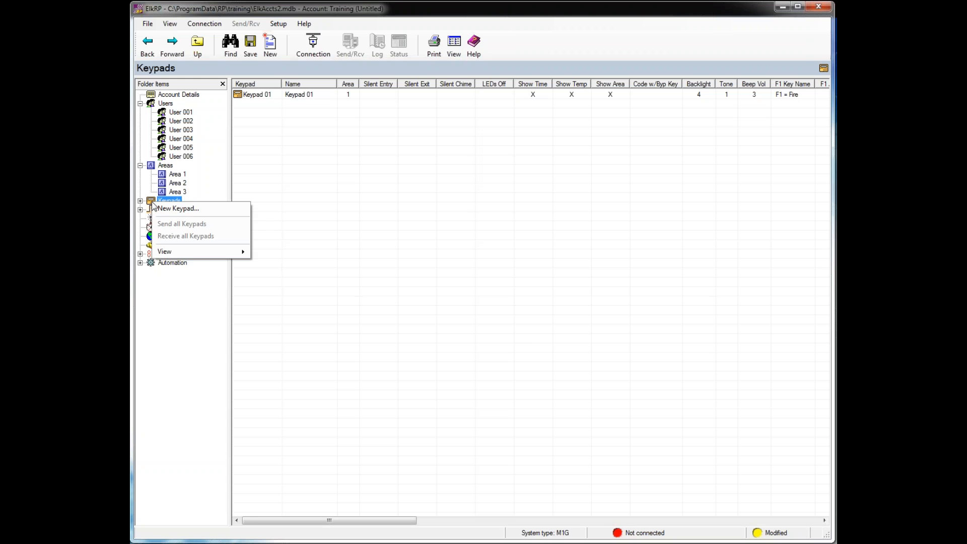
left_click(161, 208)
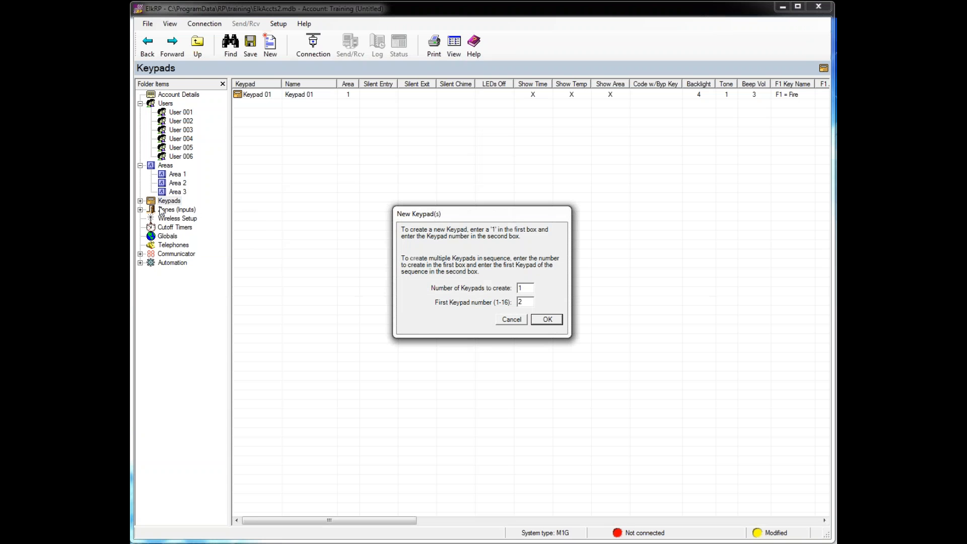
left_click(547, 319)
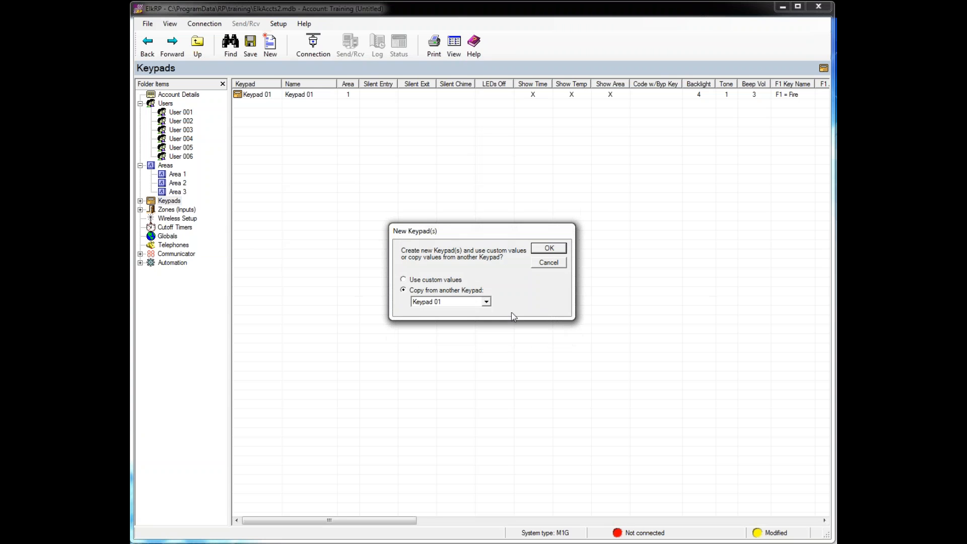
left_click(545, 248)
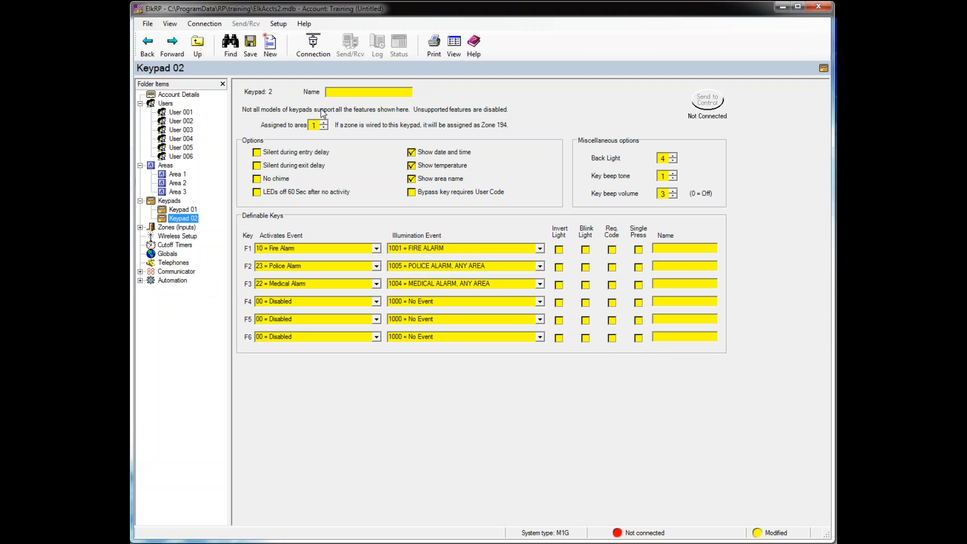
- Name Keypad 02 'Master Bedroom'
left_click(335, 92)
type("Master Bedroom")
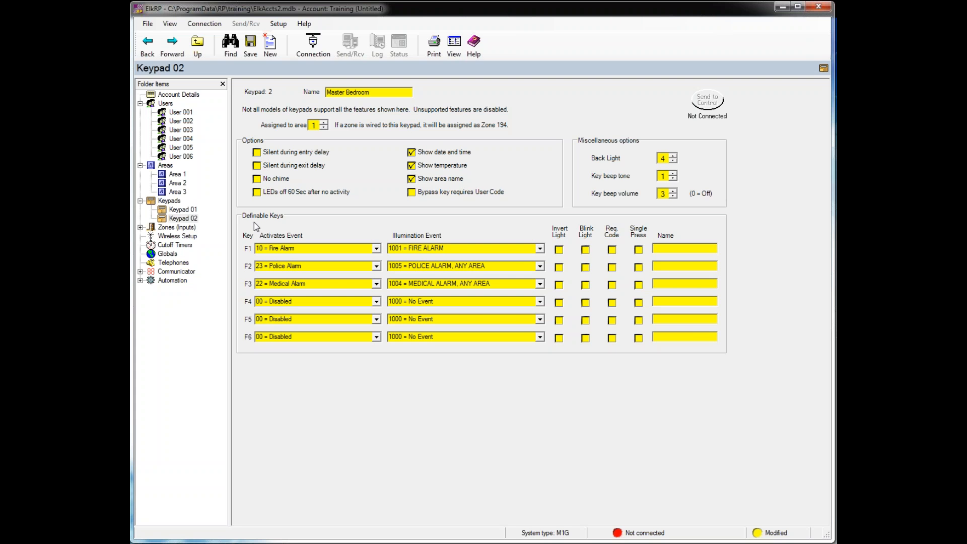
- Tick 'Silent during entry delay' and 'Silent during exit delay' for Keypad 02
left_click(258, 152)
left_click(258, 166)
- Make Keypad 02's F4 key activate 2001 = AUTOMATION TASK 01
left_click(379, 305)
mouse_move(378, 323)
left_mouse_down()
mouse_move(379, 348)
mouse_move(378, 337)
left_mouse_up()
left_click(292, 351)
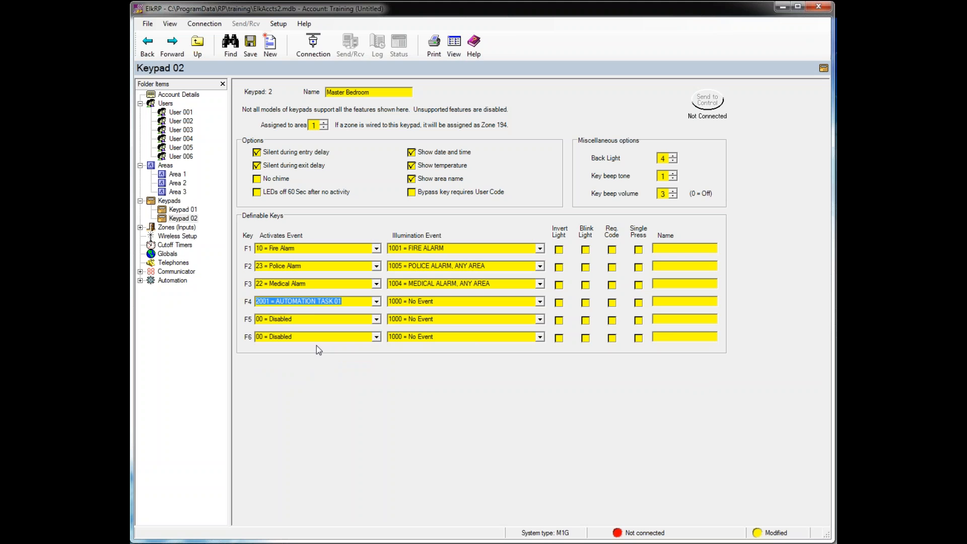
- Light F4 on 4001 = ZONE 1 STATE and make its light blink
left_click(540, 302)
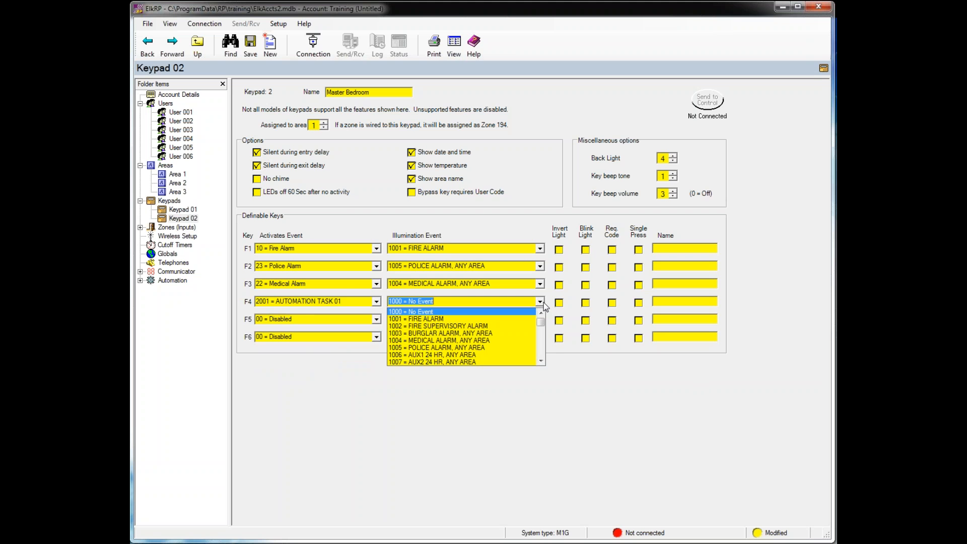
left_click_drag(543, 322, 542, 336)
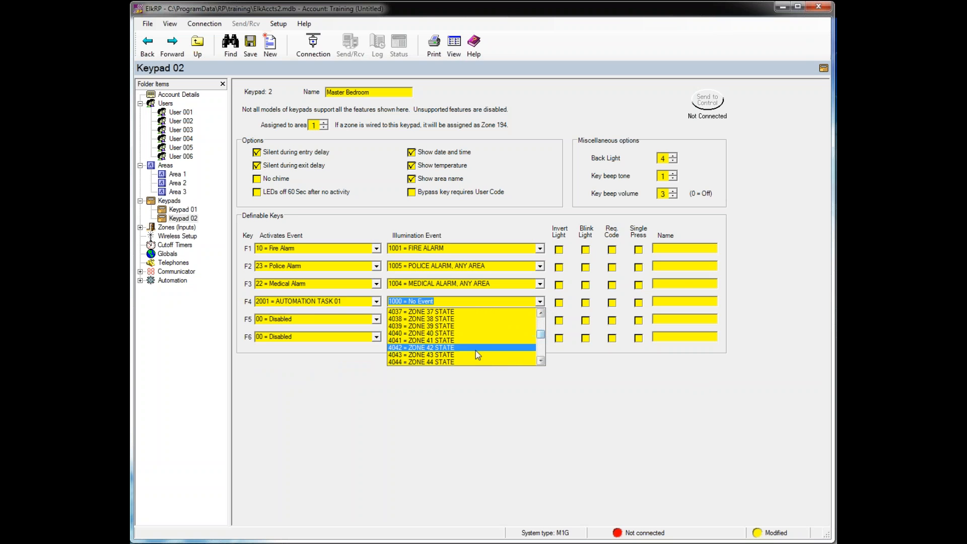
scroll(475, 350, "up", 6)
scroll(472, 357, "up", 5)
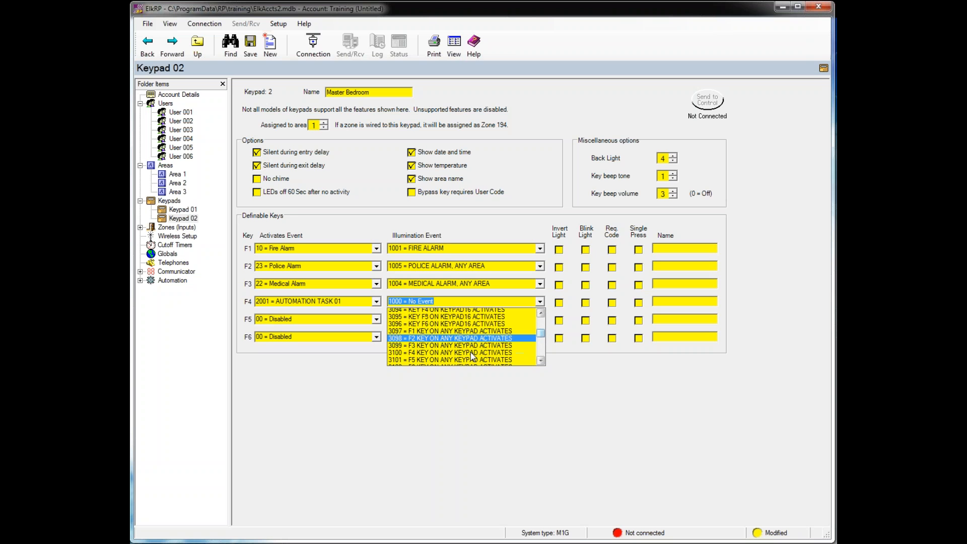
scroll(472, 356, "up", 1)
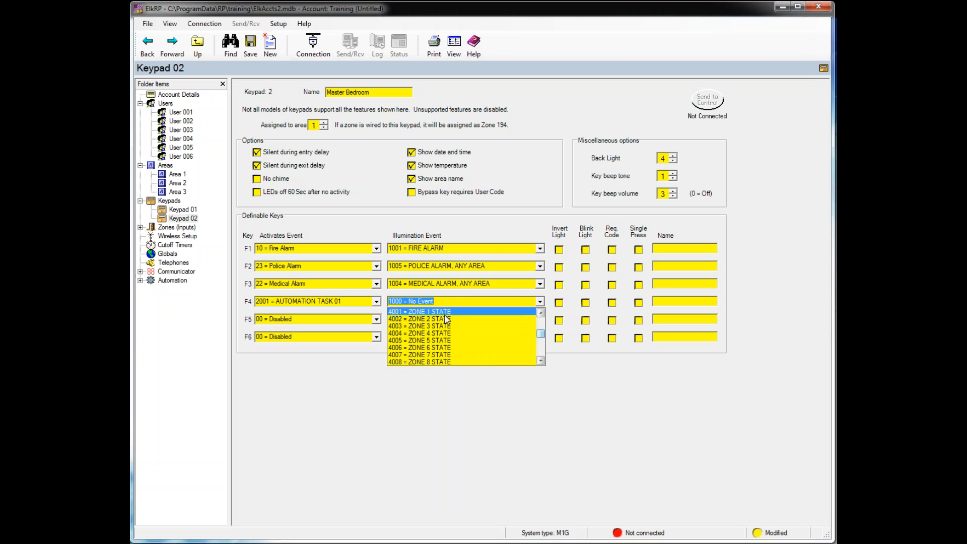
left_click(469, 312)
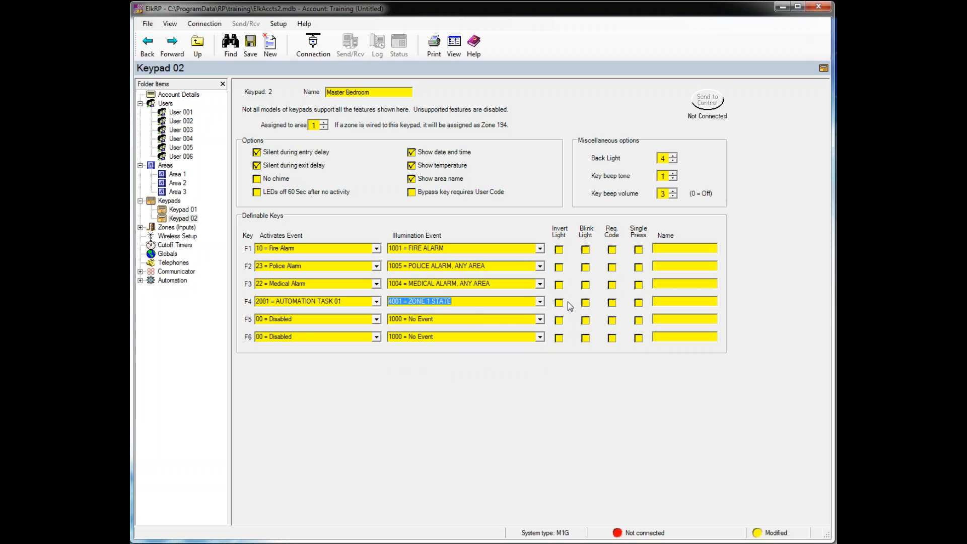
left_click(586, 303)
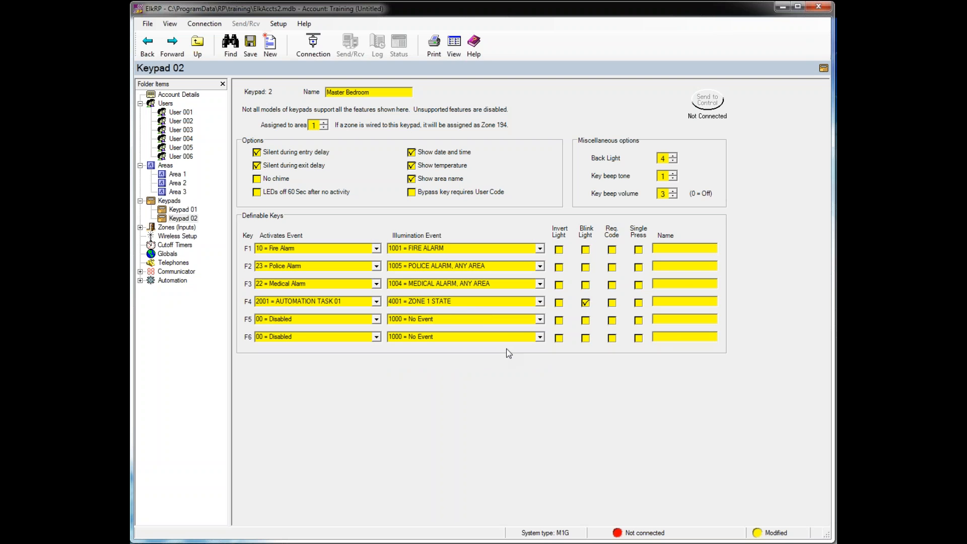
- Make keypad 2's F4 key a blinking single-press key named Garage Door
left_click(559, 303)
left_click(585, 303)
left_click(586, 303)
left_click(639, 303)
type("C")
type("arage D")
type("oor")
- Expand Zones (Inputs) and display the Hardwired - Main Bd zone list
left_click(140, 227)
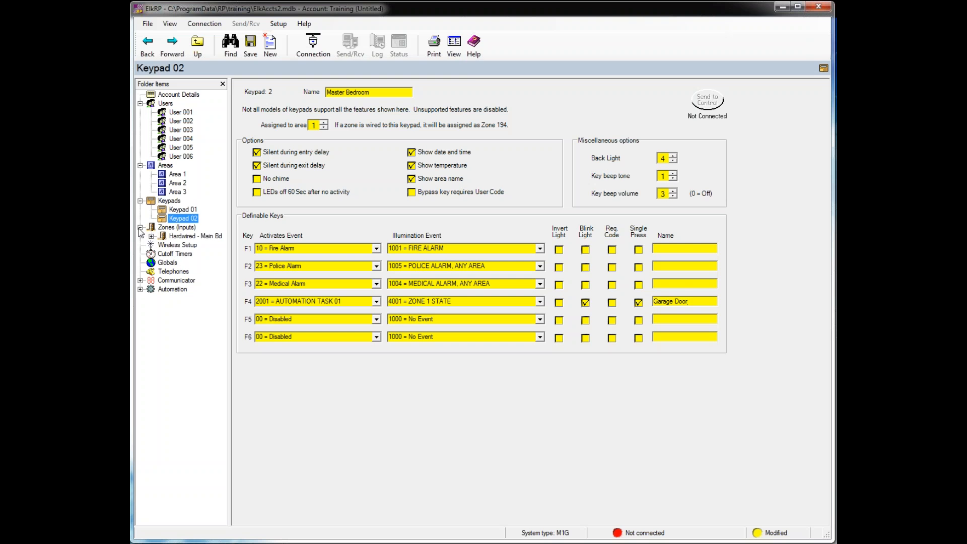
left_click(170, 237)
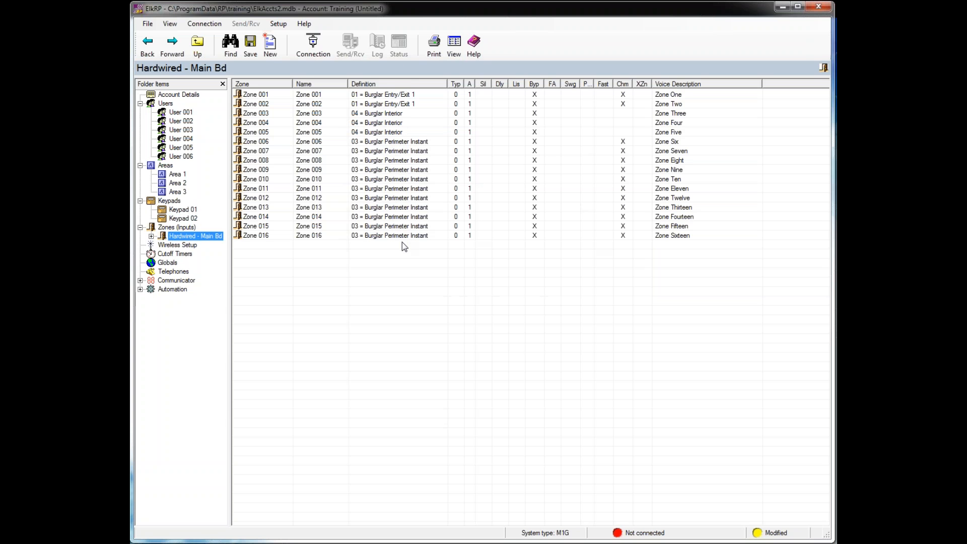
- Open Zone 001's settings and drop down its Definition list
double_click(253, 95)
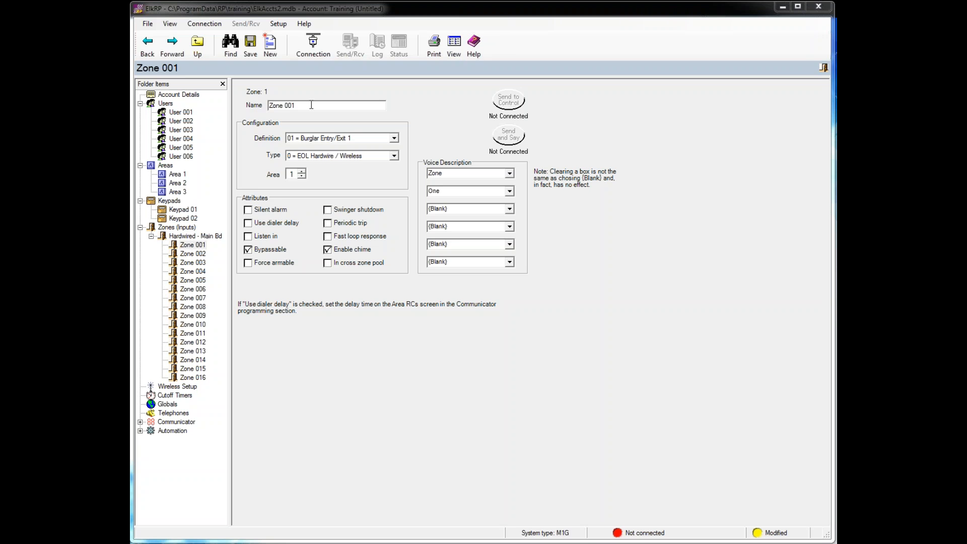
left_click(394, 138)
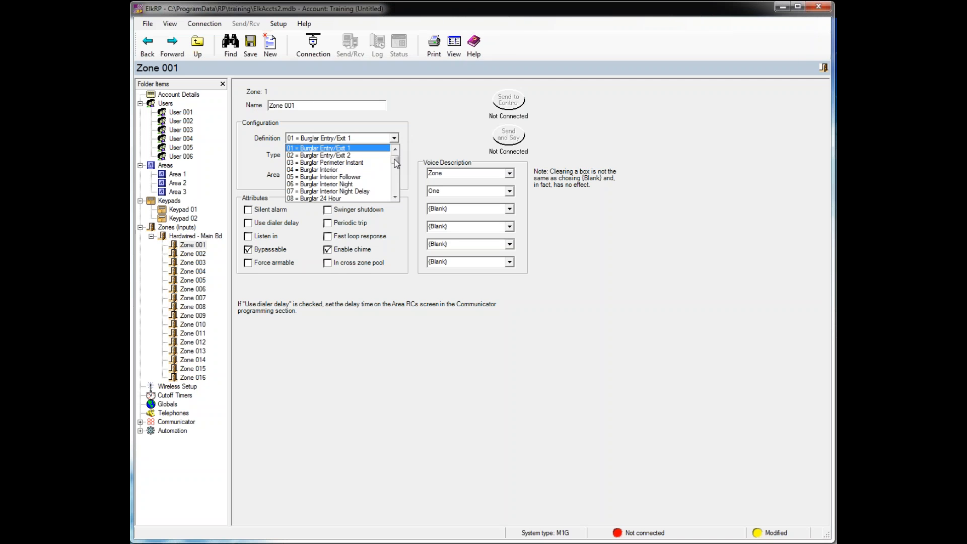
left_click_drag(395, 160, 395, 153)
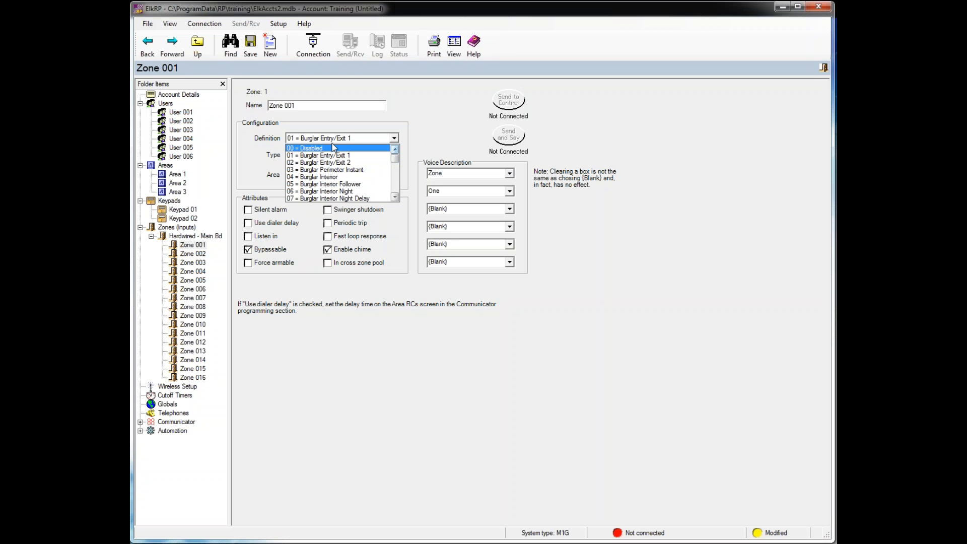
- Set Zone 001's definition to 33 = Temperature, making its type Normally Open
left_click(396, 197)
left_click(396, 198)
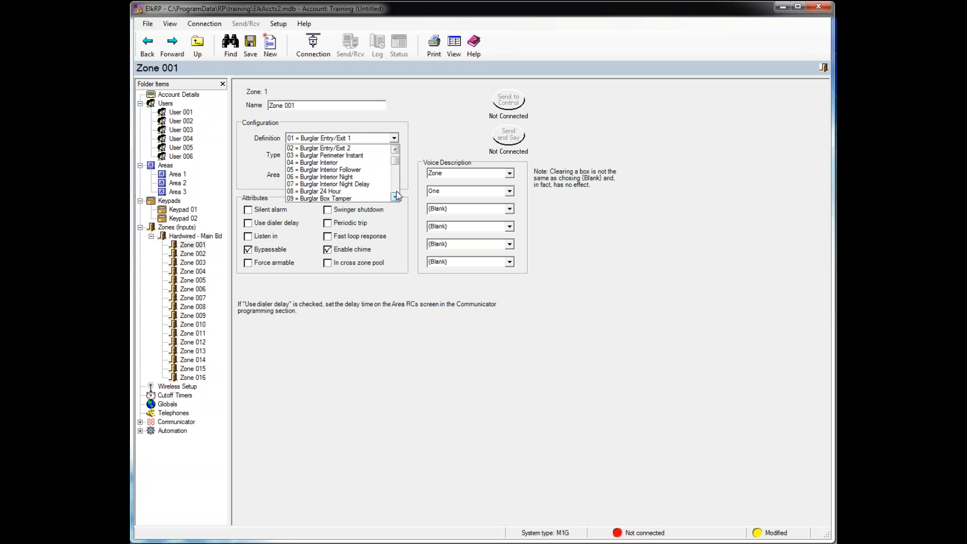
left_click(396, 149)
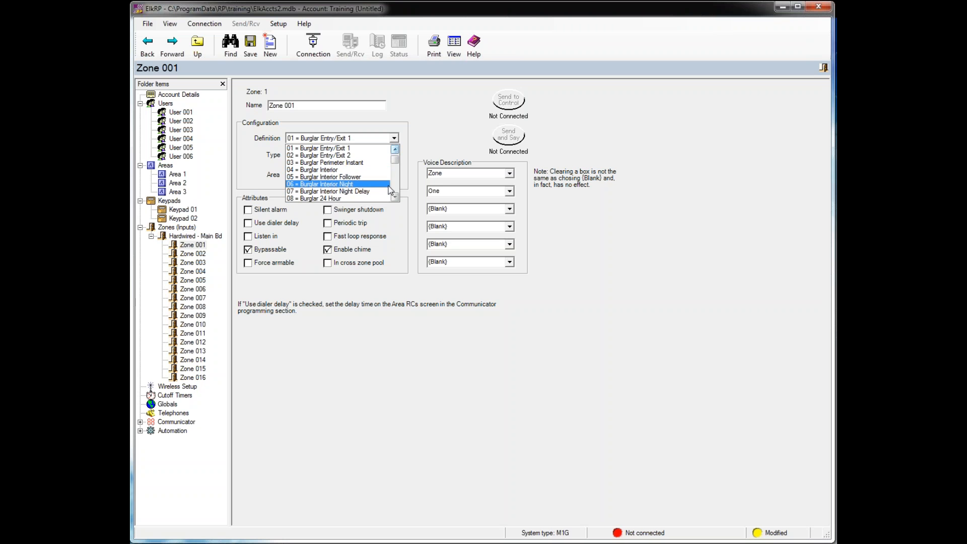
left_click_drag(397, 160, 397, 170)
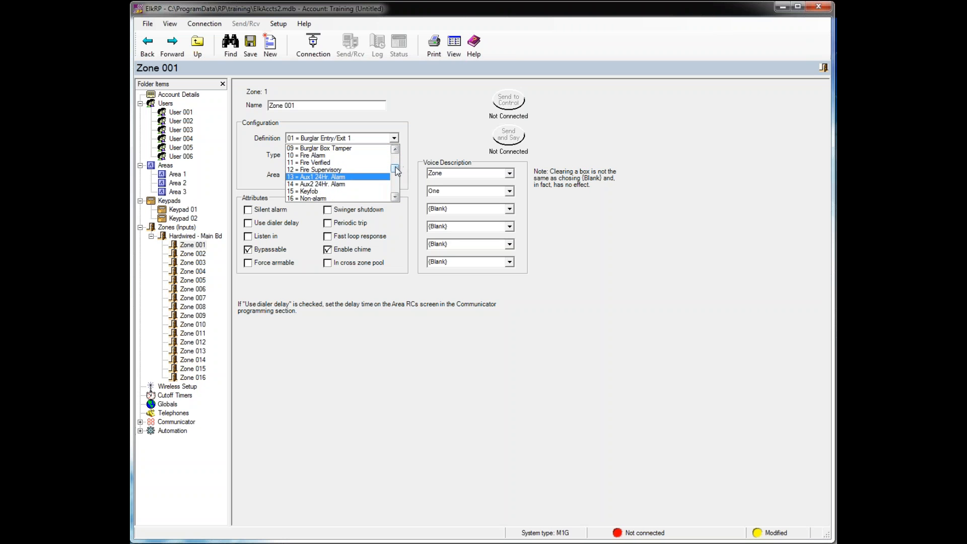
left_click_drag(395, 167, 395, 171)
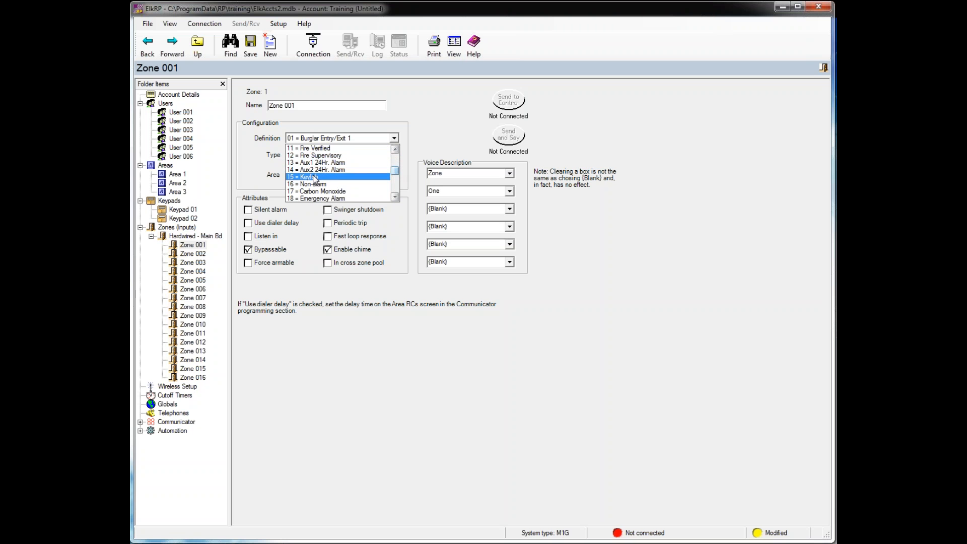
left_click_drag(395, 174, 397, 182)
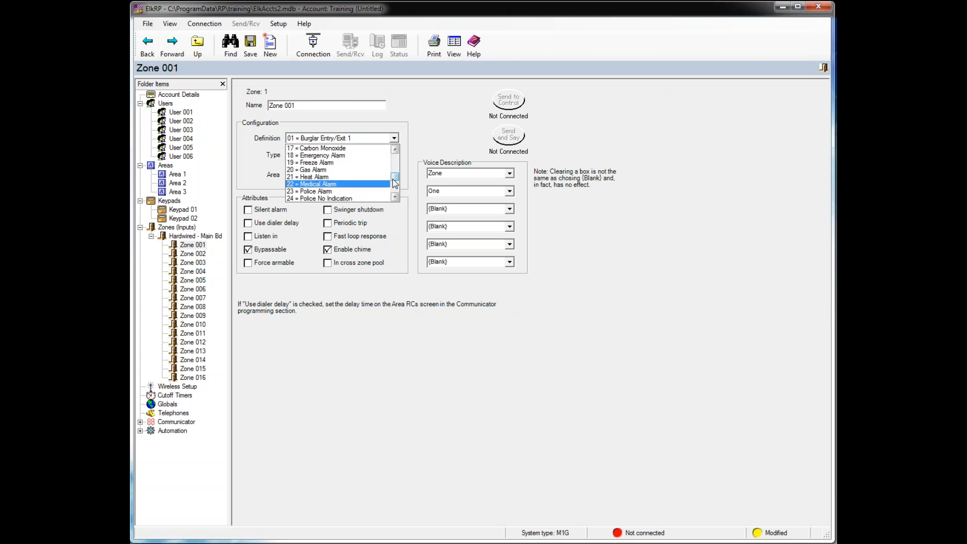
left_click_drag(395, 178, 397, 187)
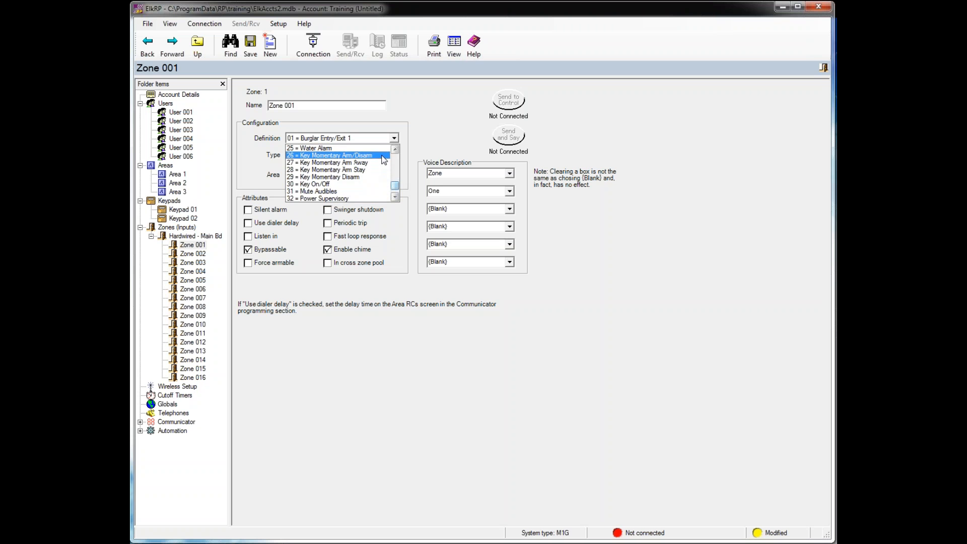
scroll(379, 189, "down", 1)
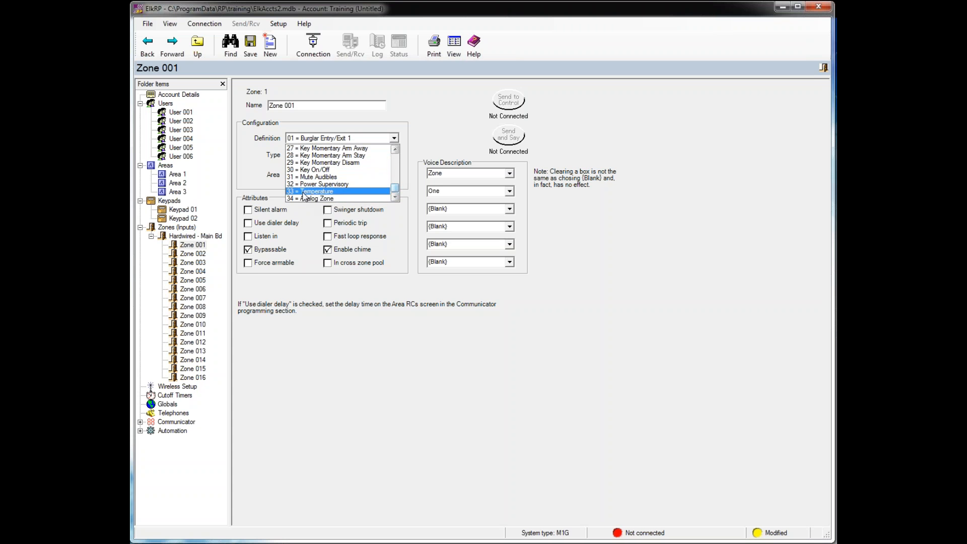
left_click(303, 192)
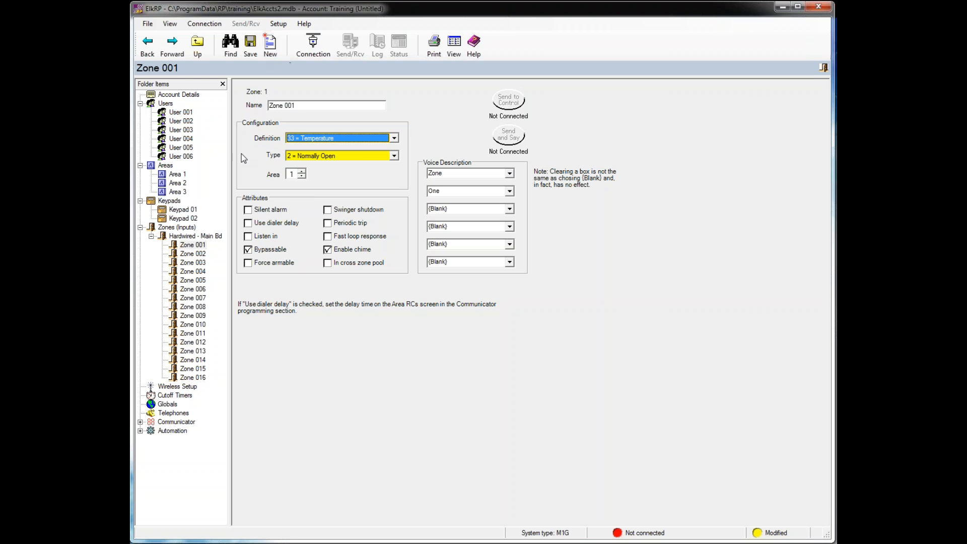
- Name zone 1 Freezer and turn off its Bypassable and Enable chime options
key("shift+Tab")
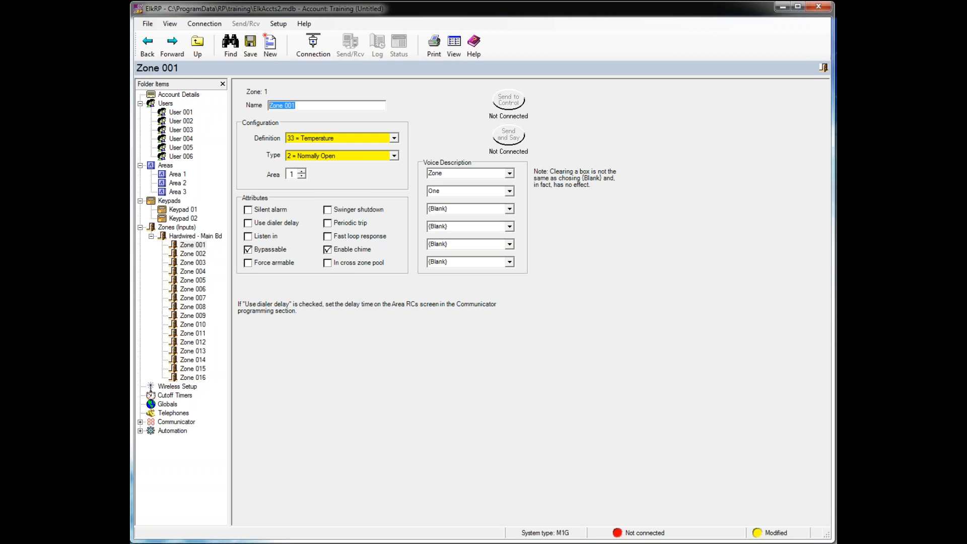
type("Fre")
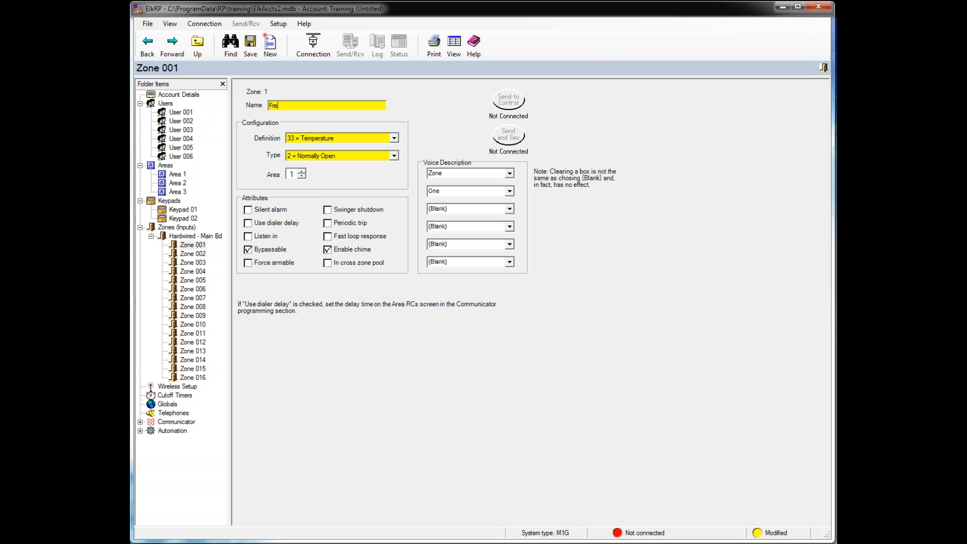
type("ezer")
left_click(327, 249)
left_click(248, 249)
- Open Zone 002 and rename it Garage Door
left_click(197, 254)
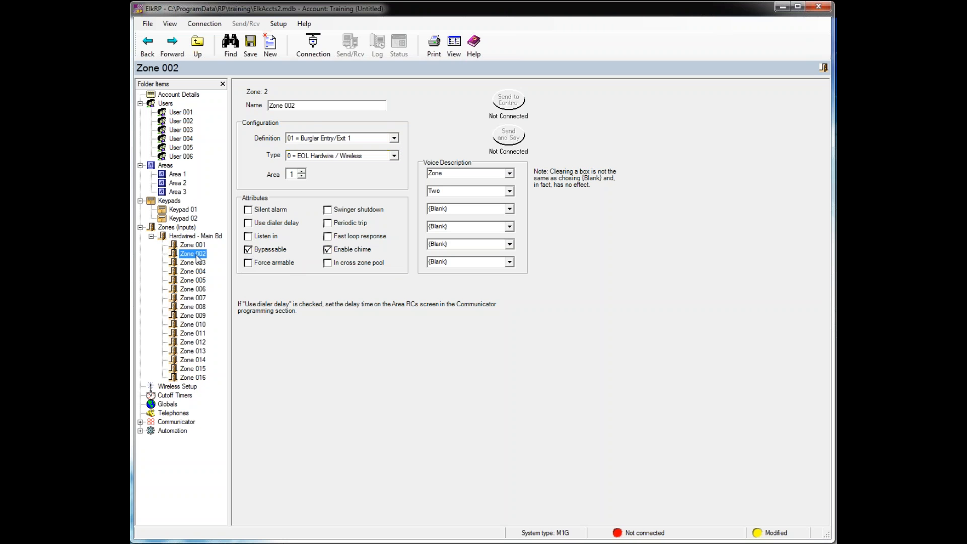
left_click_drag(296, 105, 220, 111)
type("Grage")
key("BackSpace")
key("BackSpace")
key("BackSpace")
key("BackSpace")
type("arage Door")
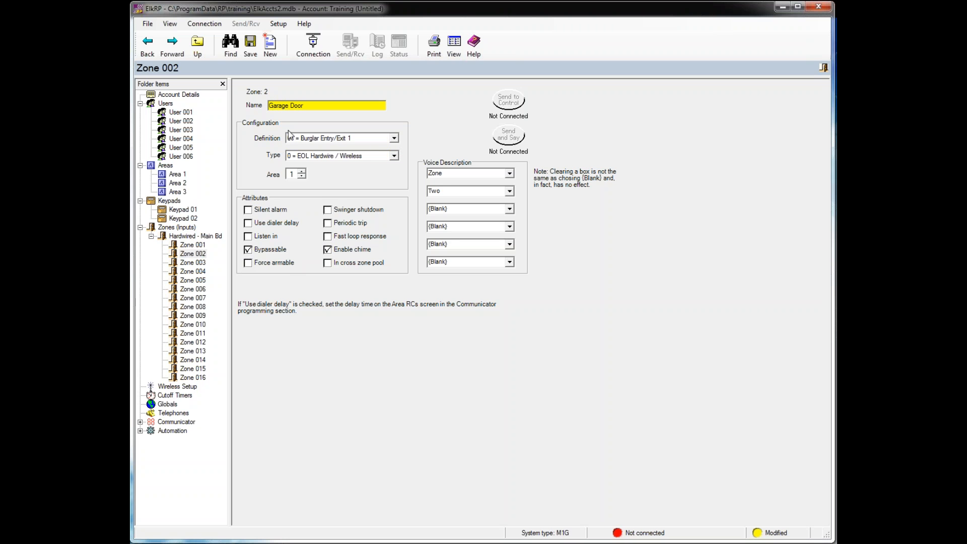
- Set zone 2's definition to 02 = Burglar Entry/Exit 2
left_click(394, 138)
left_click(375, 156)
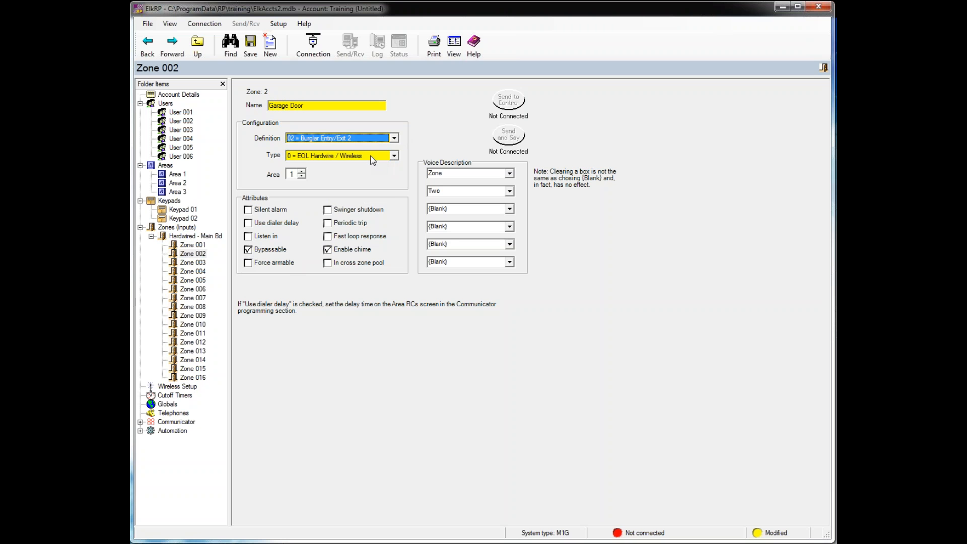
left_click(394, 157)
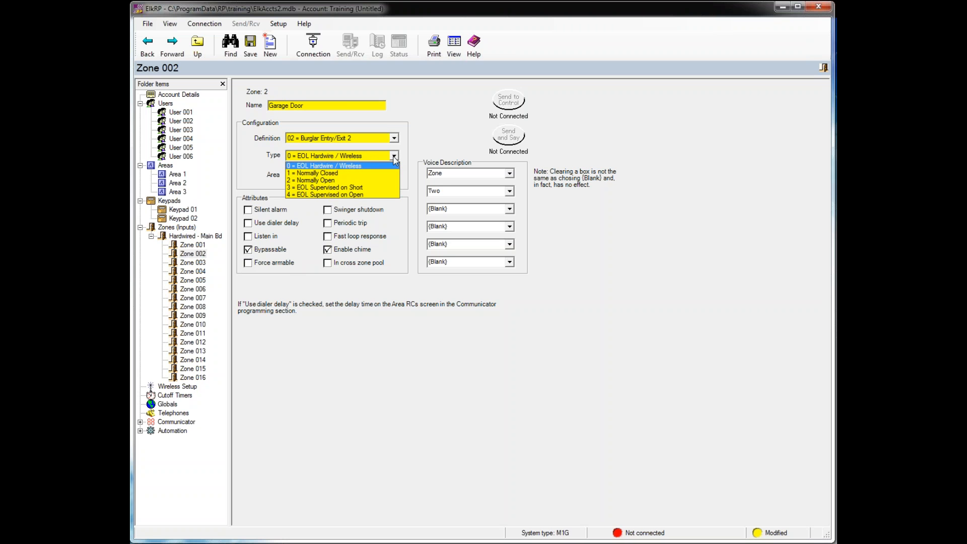
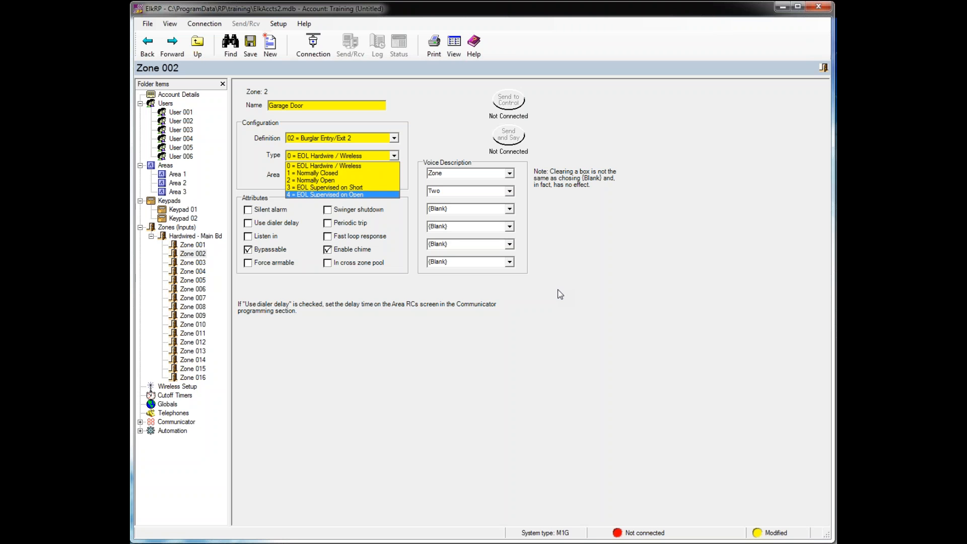
- Leave Zone 002's type at 0 = EOL Hardwire / Wireless and close the type list
left_click(558, 290)
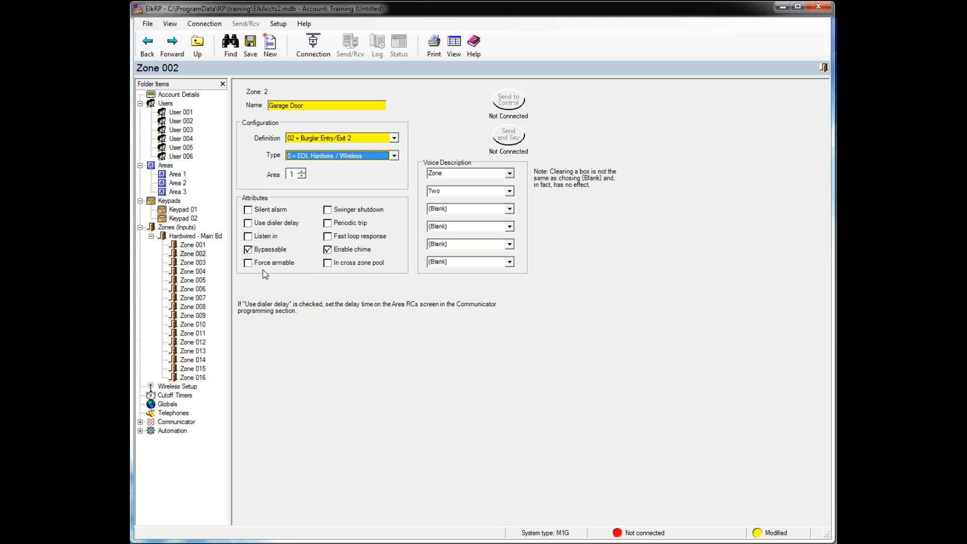
- Clear Bypassable and tick Force armable for the Garage Door zone
left_click(248, 250)
left_click(248, 262)
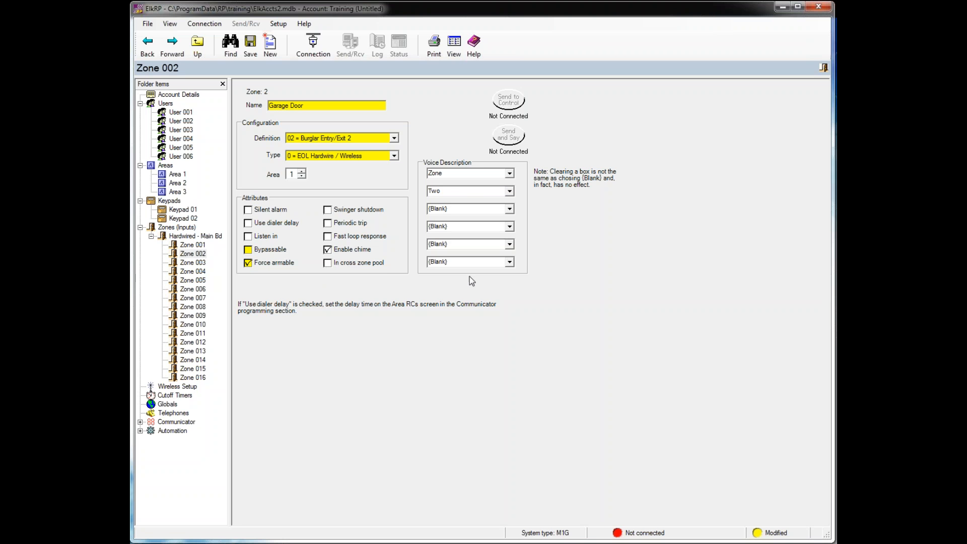
- Set Zone 002's two voice words to Garage and Door, replacing Two
left_click(509, 174)
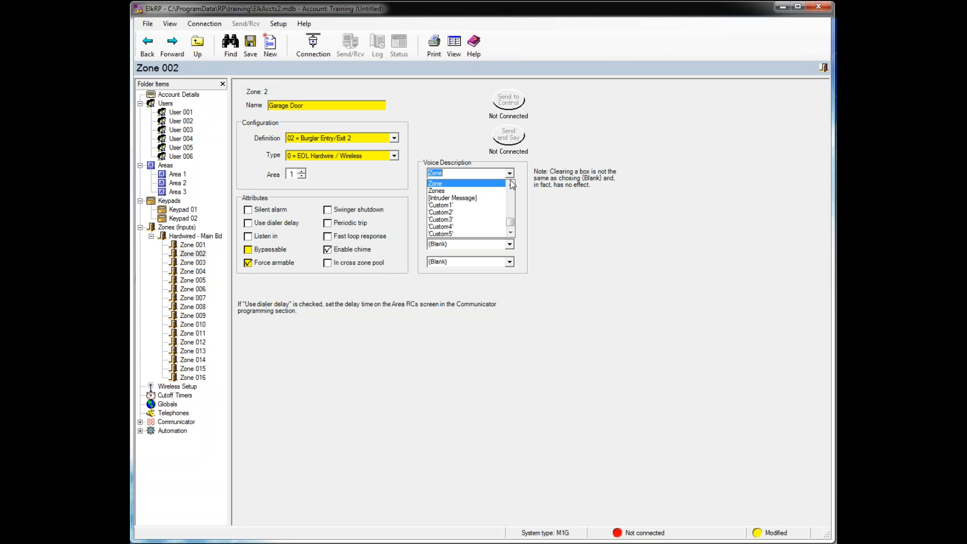
left_click_drag(512, 222, 512, 200)
left_click(474, 177)
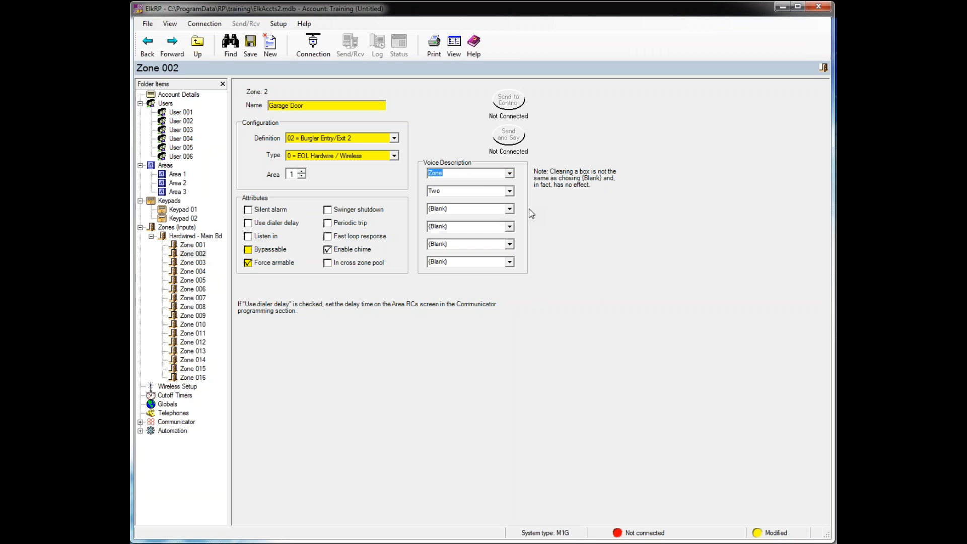
type("Garage")
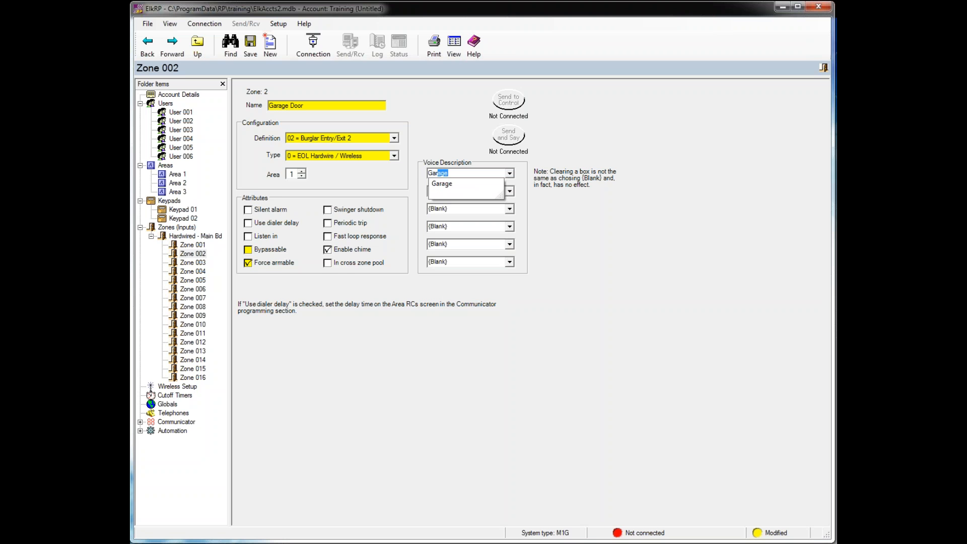
key("Down")
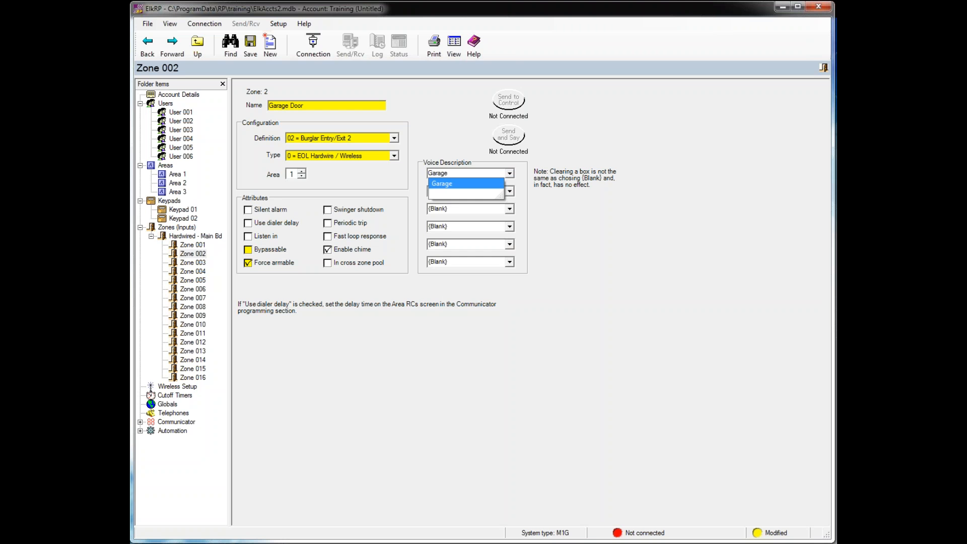
key("Return")
key("Tab")
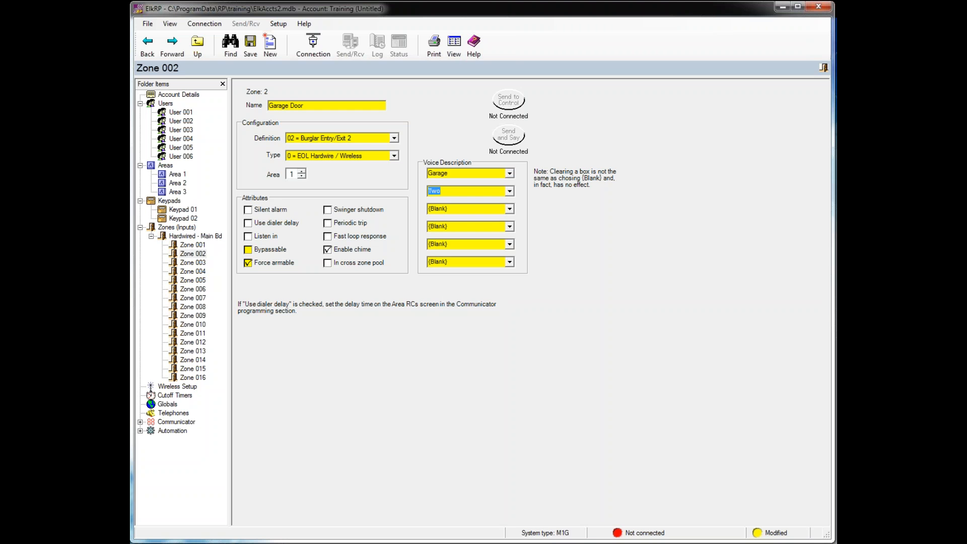
type("Door")
key("Down")
key("Return")
- Change Zone 002 to 10 = Fire Alarm, keeping type 5 = Fire/4-Wire Smoke/RF
left_click(395, 138)
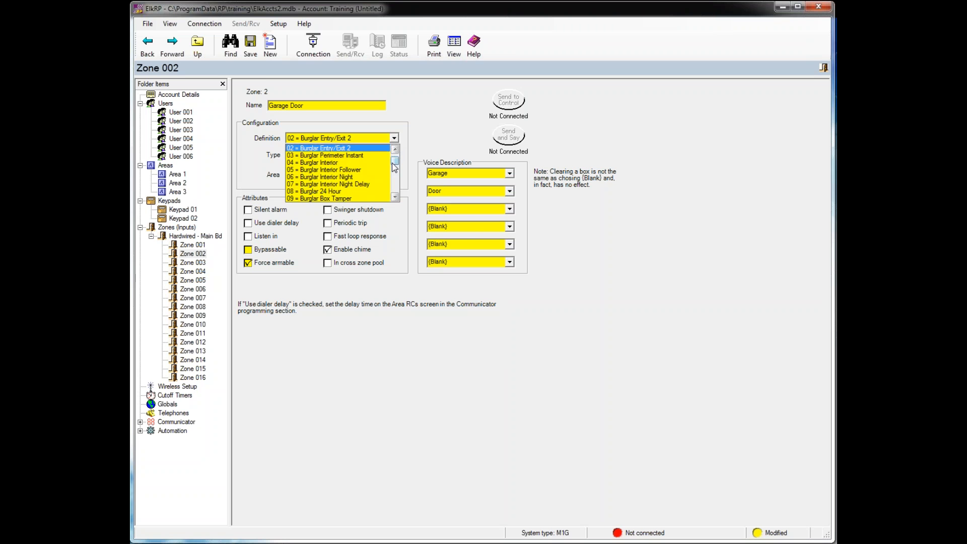
left_click_drag(397, 160, 397, 164)
left_click(334, 177)
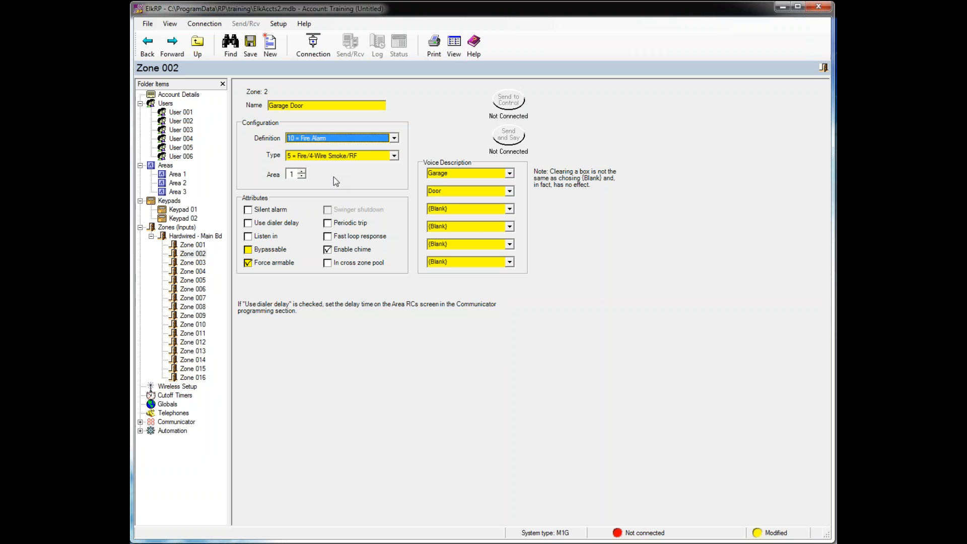
left_click(395, 156)
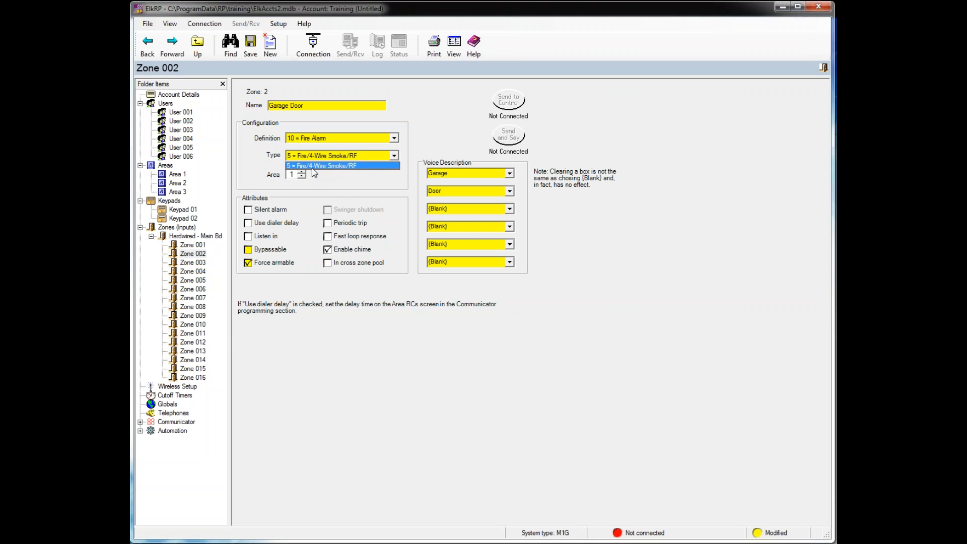
left_click(334, 166)
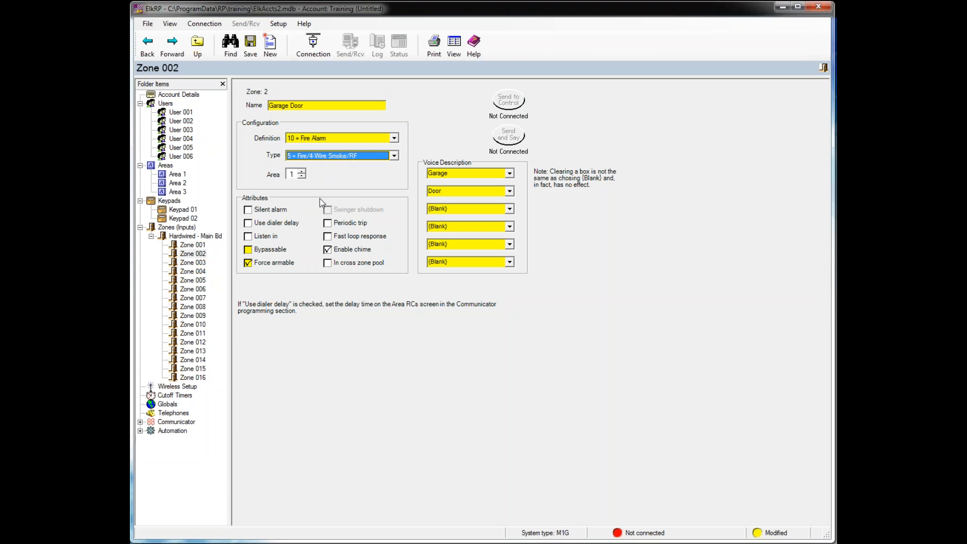
- Select Zone 016 and set its definition to 10 = Fire Alarm
left_click(193, 378)
left_click(394, 138)
scroll(347, 187, "down", 1)
left_click(348, 185)
left_click(394, 155)
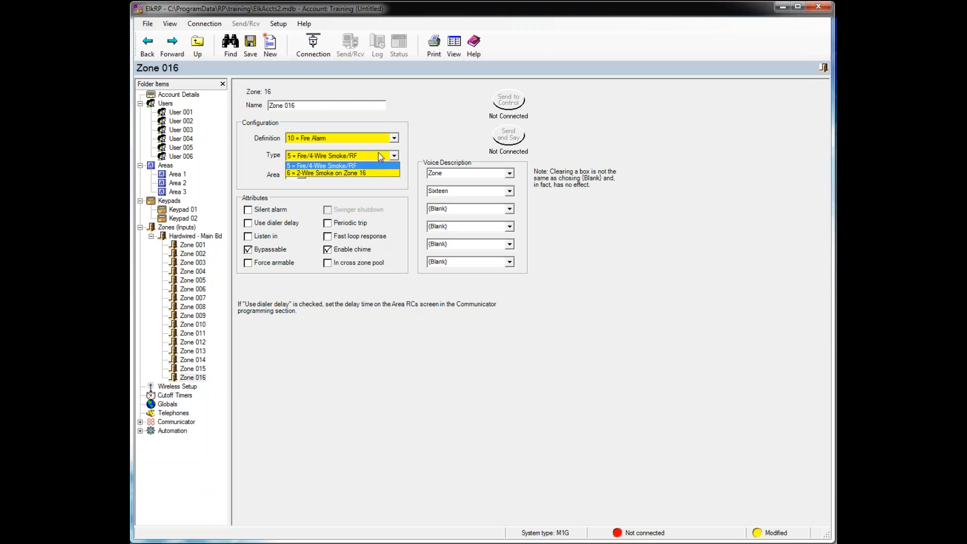
- Choose 6 = 2-Wire Smoke on Zone 16 as Zone 016's type
left_click(341, 173)
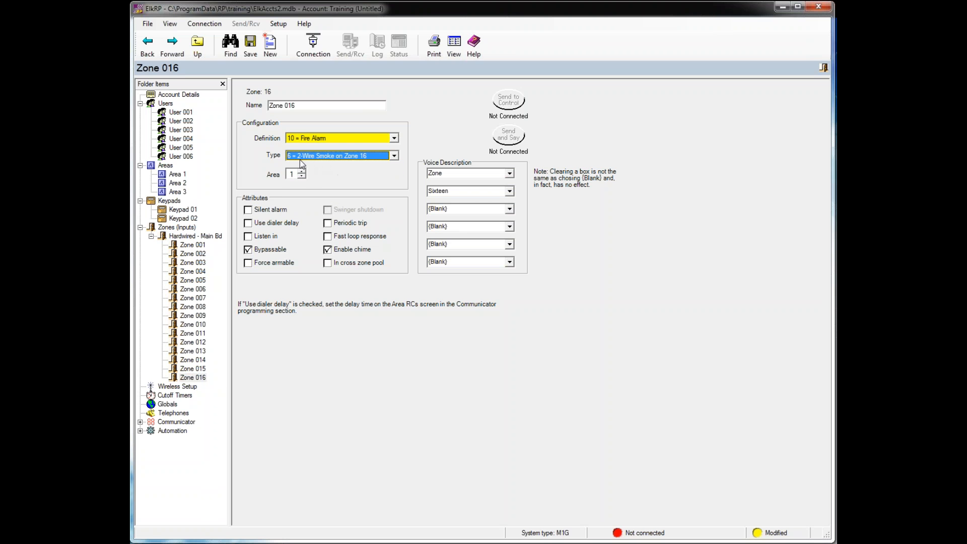
- Create wireless zones 17–32 as Group 2 from the Zones folder's New Wireless Zones option
right_click(172, 229)
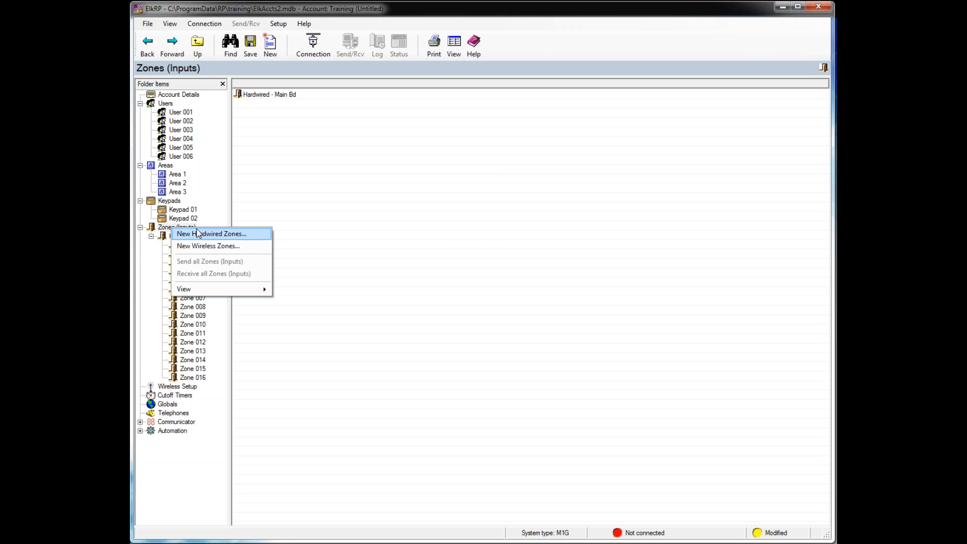
left_click(261, 248)
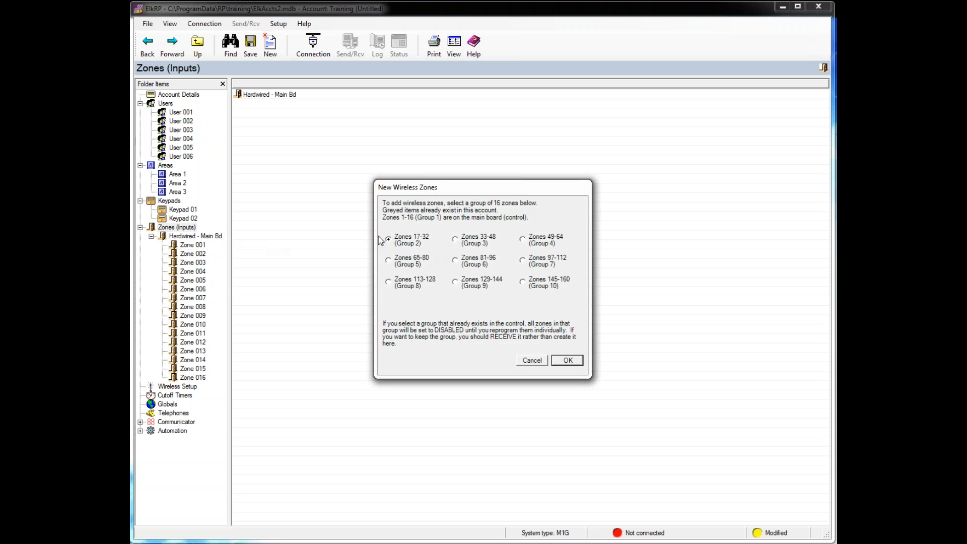
left_click(568, 361)
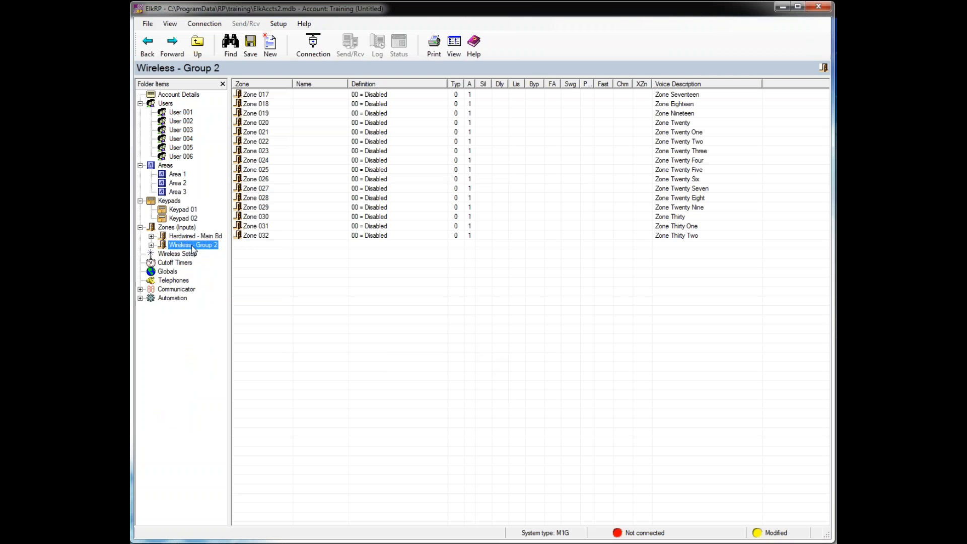
- Name Zone 017 'Door', define it as 01 = Burglar Entry/Exit 1, bypassable with chime enabled
double_click(256, 94)
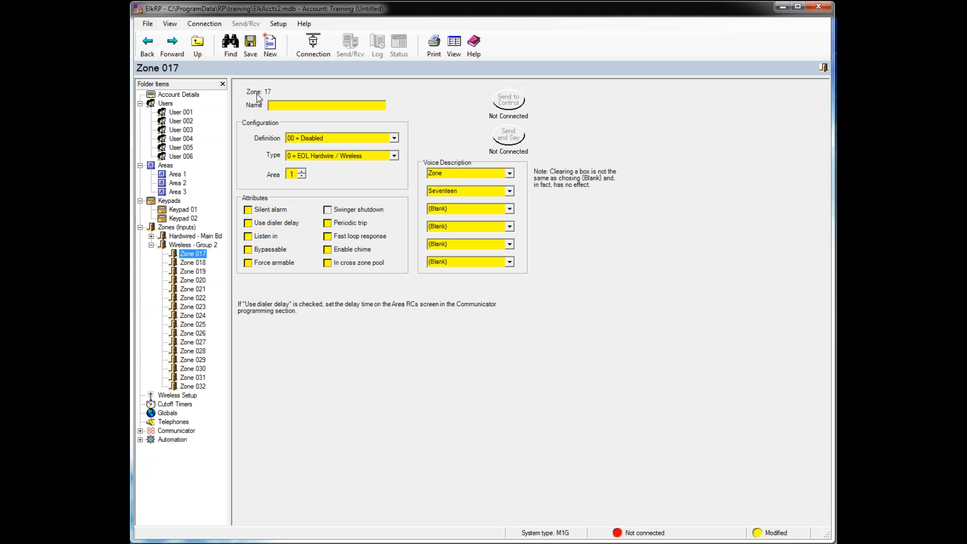
left_click(394, 138)
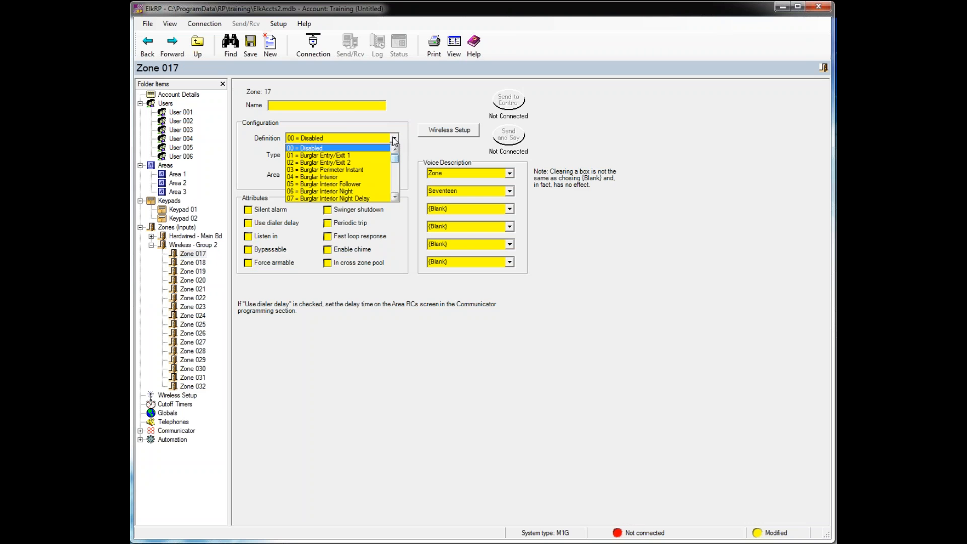
left_click(329, 106)
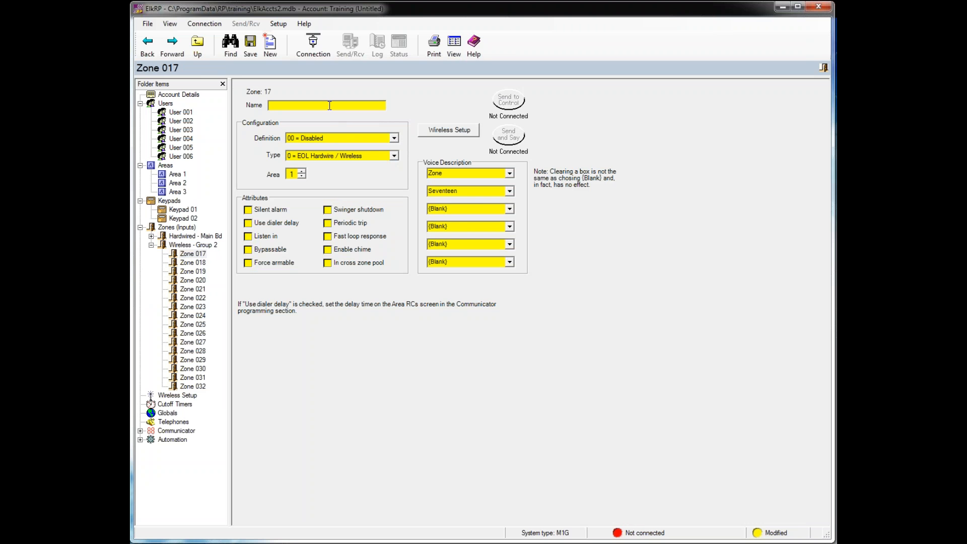
type("Door")
left_click(374, 134)
left_click(366, 156)
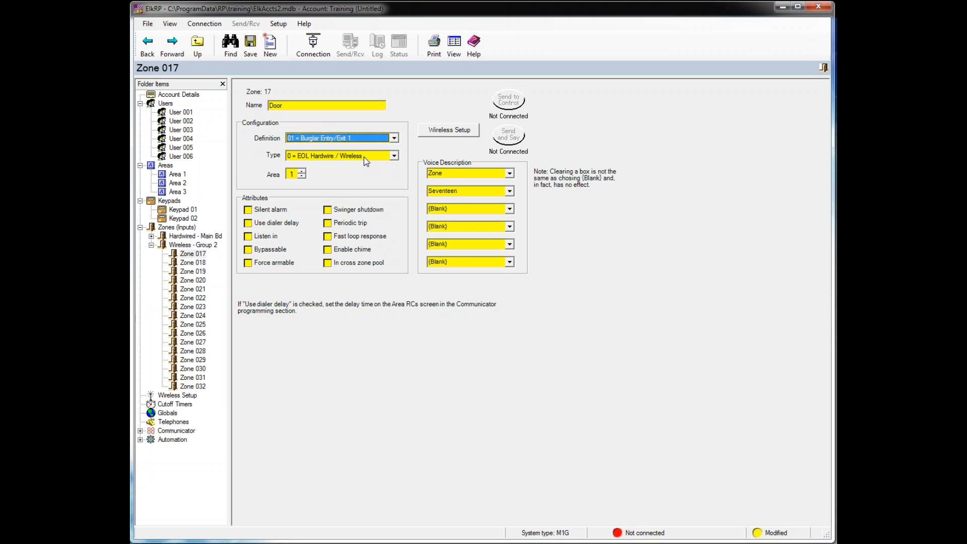
left_click(266, 250)
left_click(336, 249)
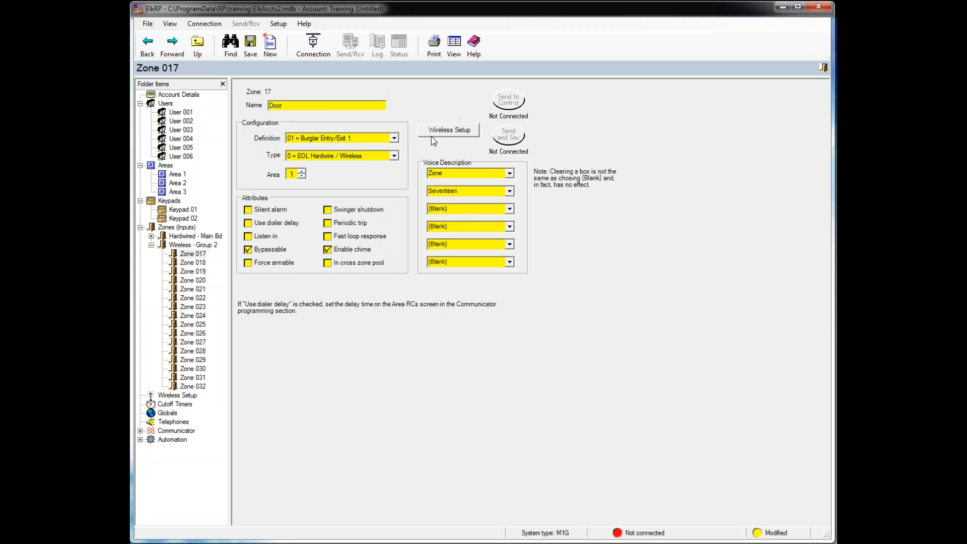
- Keep Zone 017's wireless transmitter on 1 = Normal Supervision
left_click(448, 133)
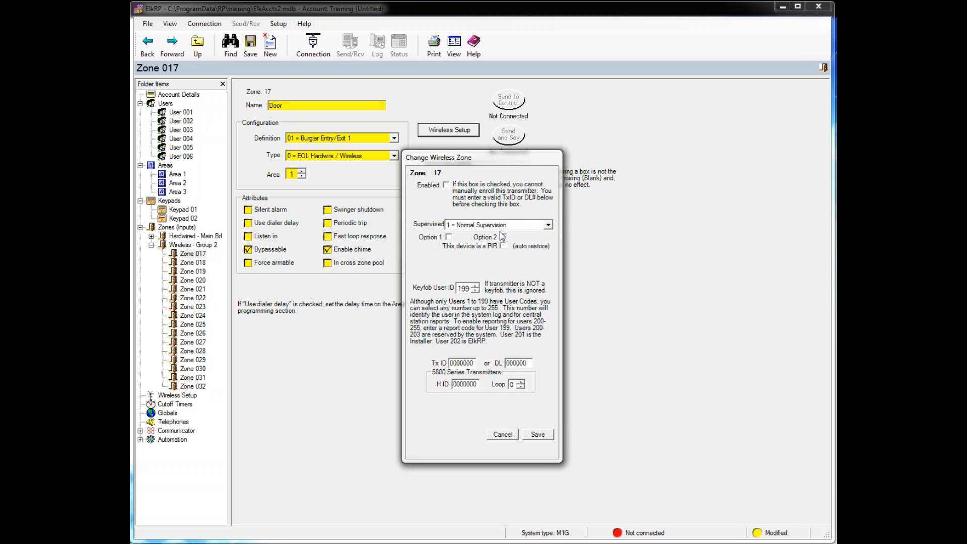
left_click(549, 226)
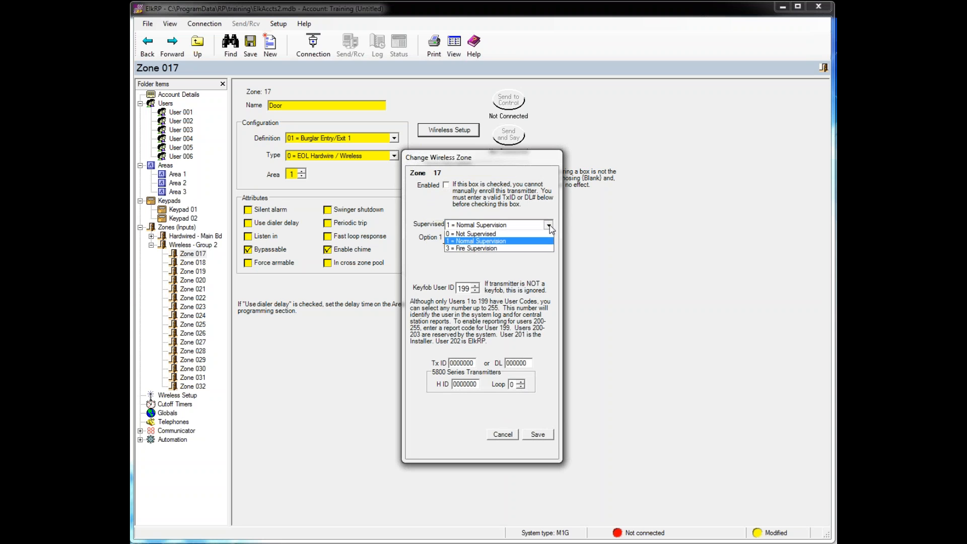
left_click(483, 244)
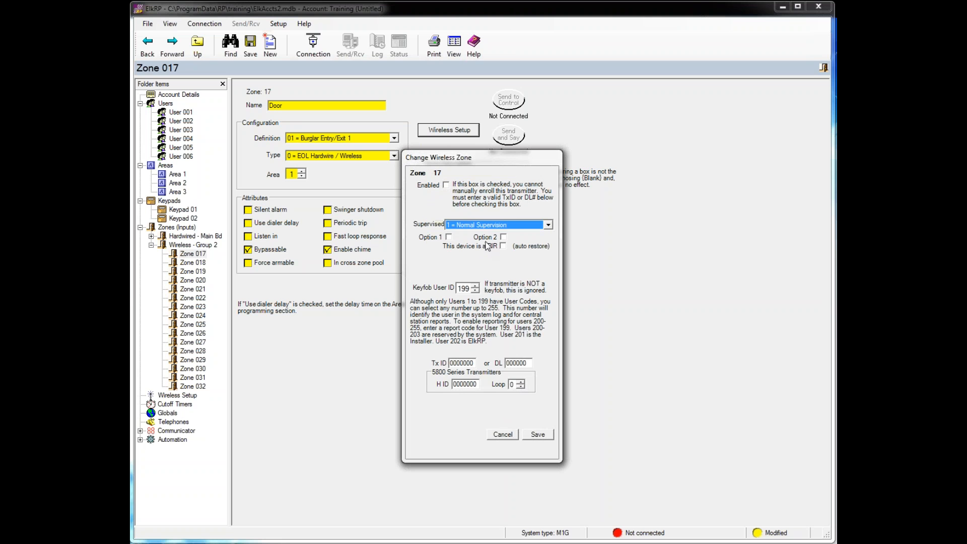
left_click(547, 226)
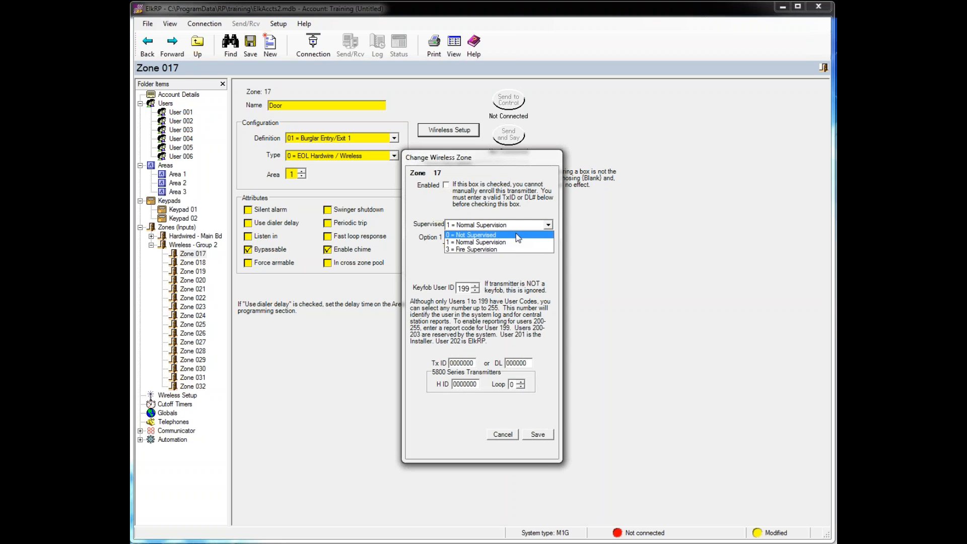
left_click(515, 258)
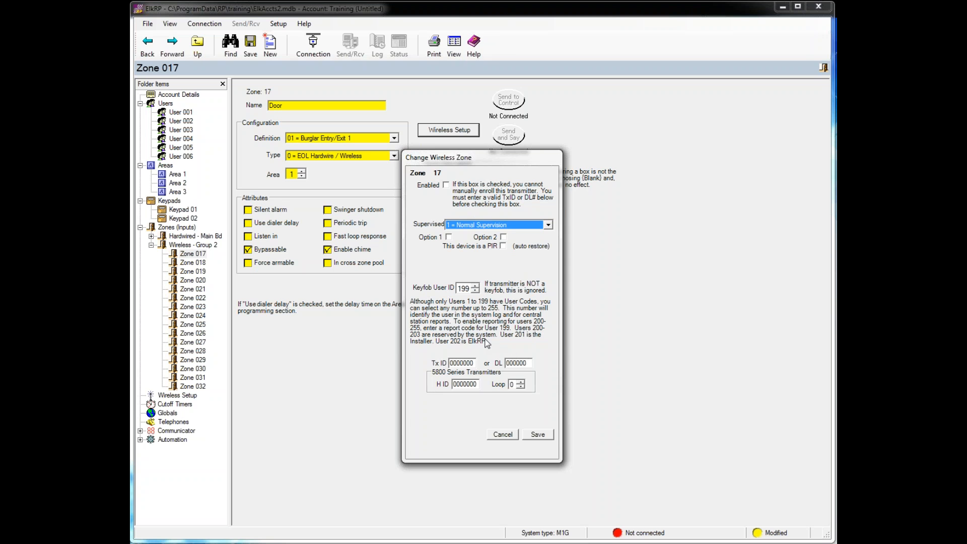
- Enter transmitter ID 00D99, set Loop to 2, and toggle Option 1
left_click(468, 361)
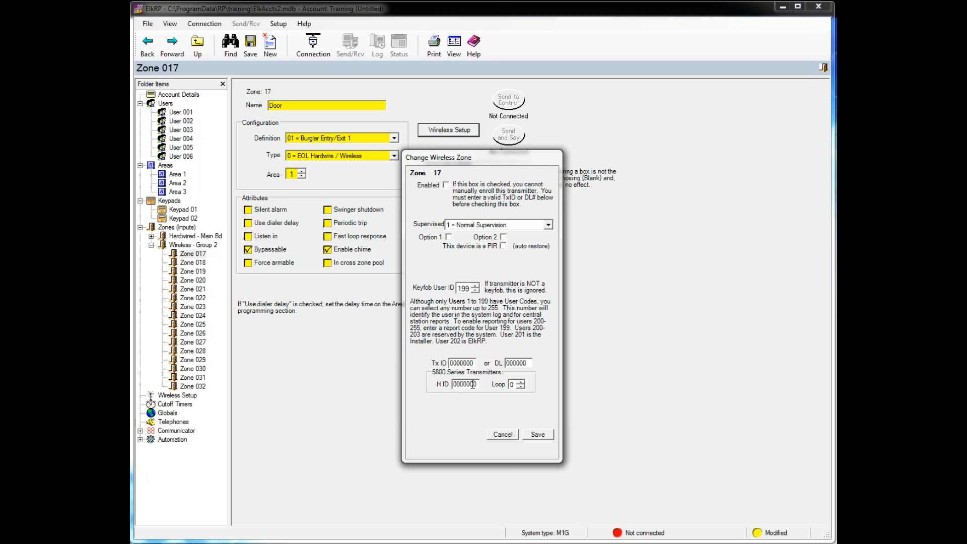
left_click_drag(478, 385, 450, 383)
left_click(456, 362)
double_click(472, 363)
type("00D99")
left_click(521, 382)
left_click(521, 381)
left_click(448, 238)
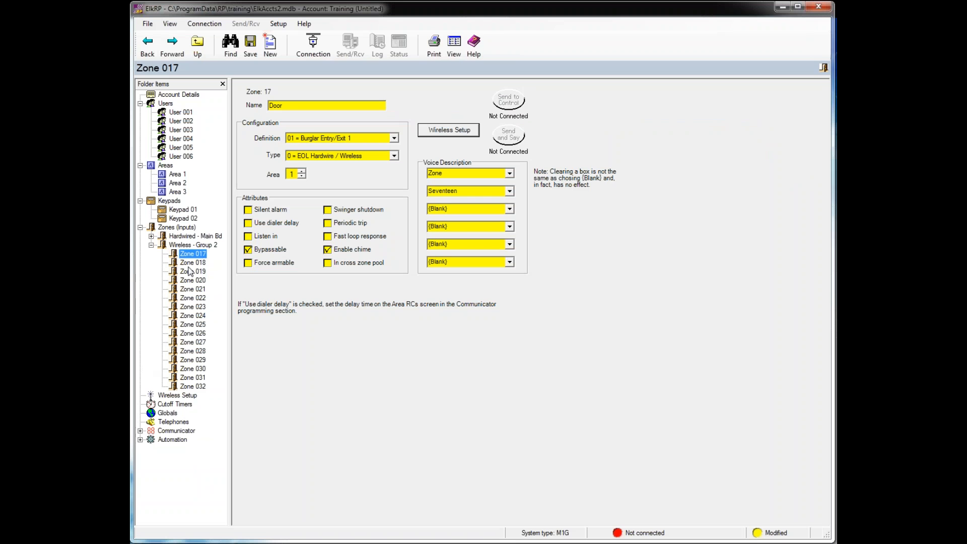
- Name Zone 018 'Keyfob' and define it as 15 = Keyfob
left_click(192, 264)
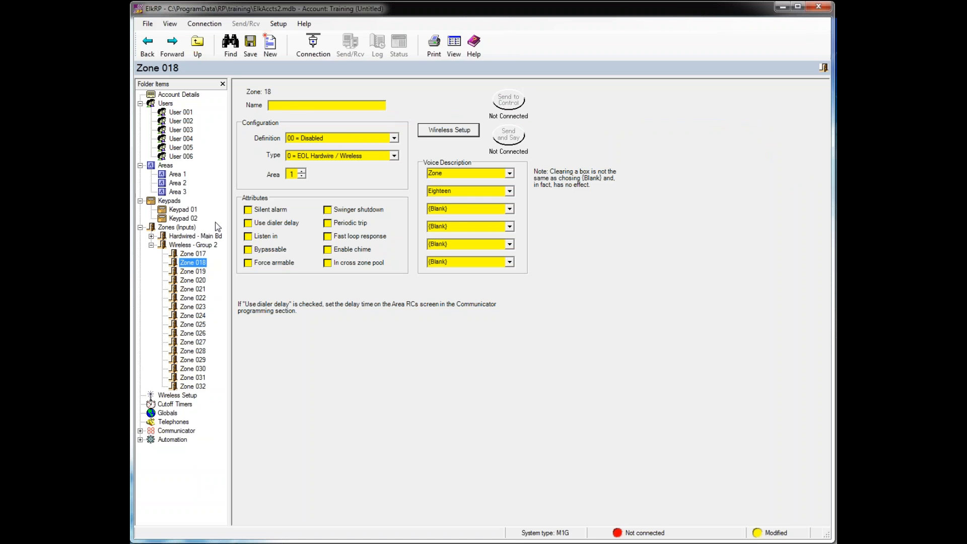
left_click(294, 106)
type("Keyfob")
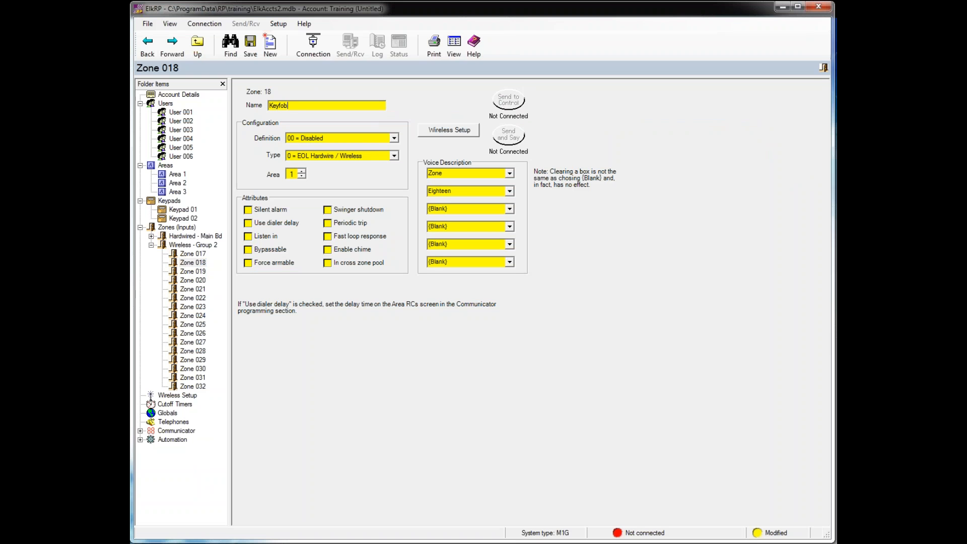
left_click(394, 139)
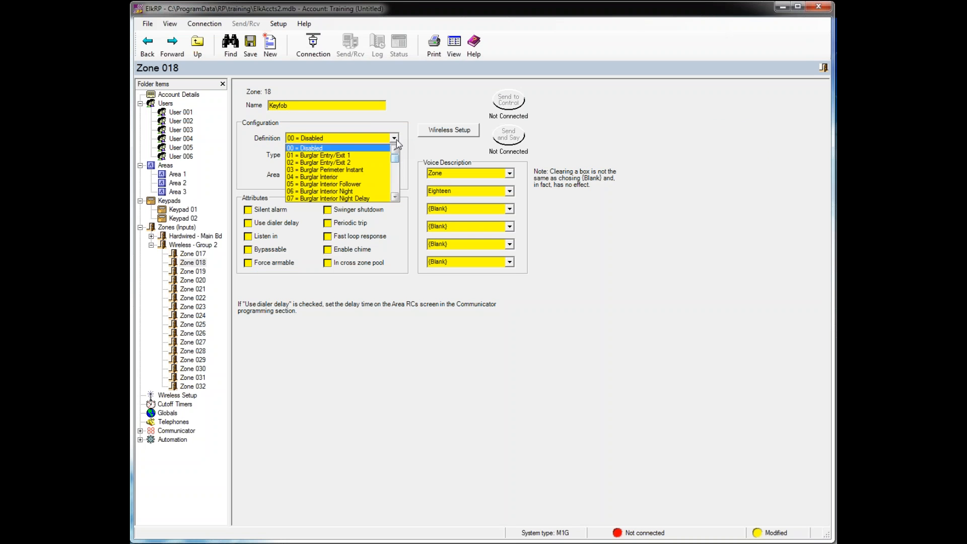
scroll(342, 175, "down", 4)
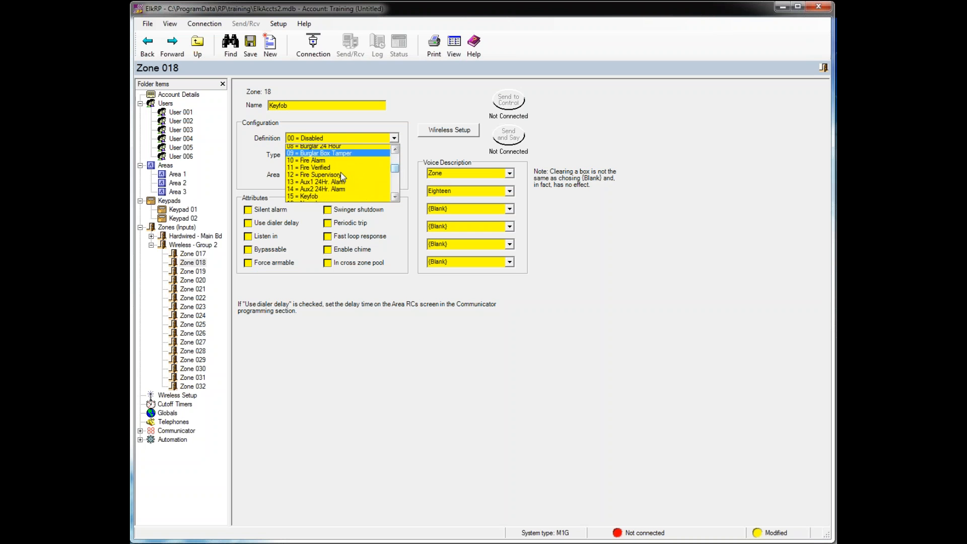
left_click(304, 170)
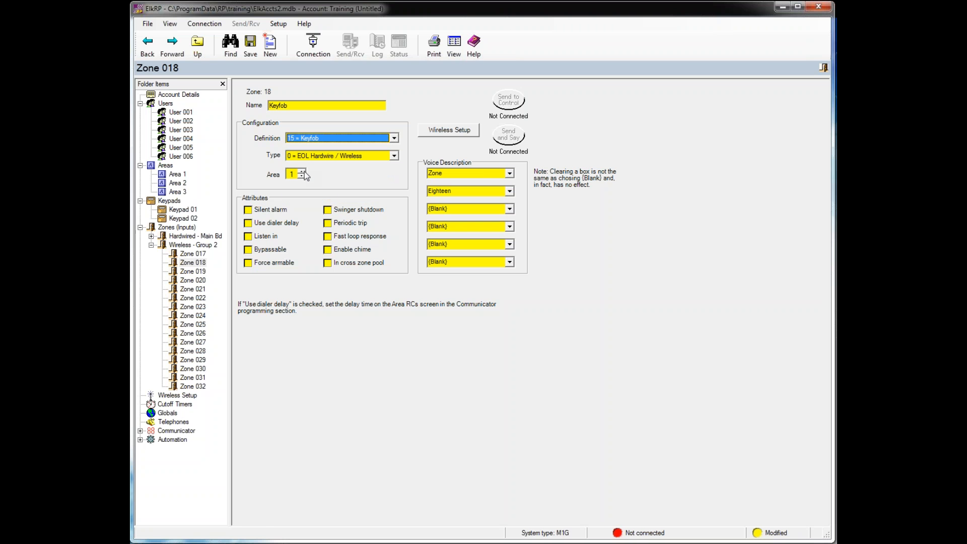
- Set Zone 018's wireless supervision to 0 = Not Supervised
left_click(435, 131)
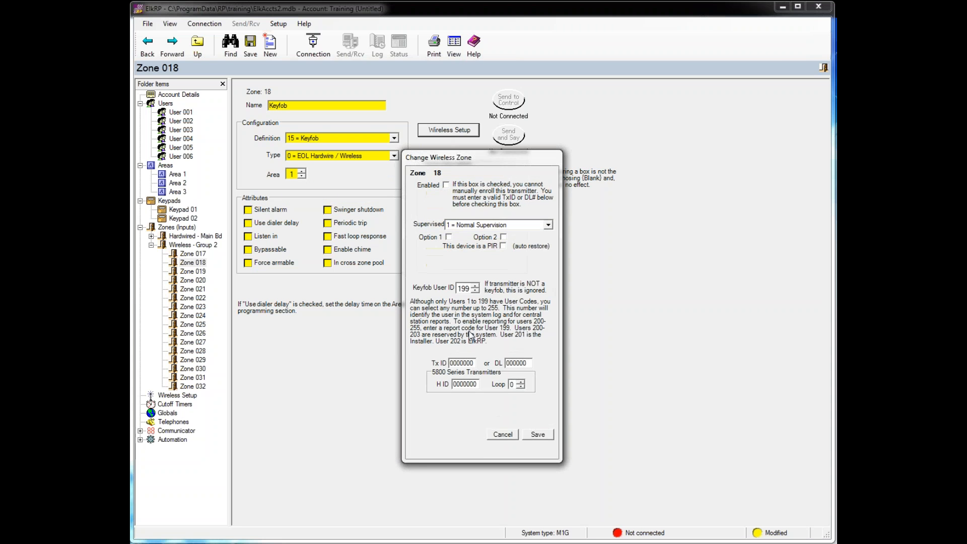
left_click(526, 226)
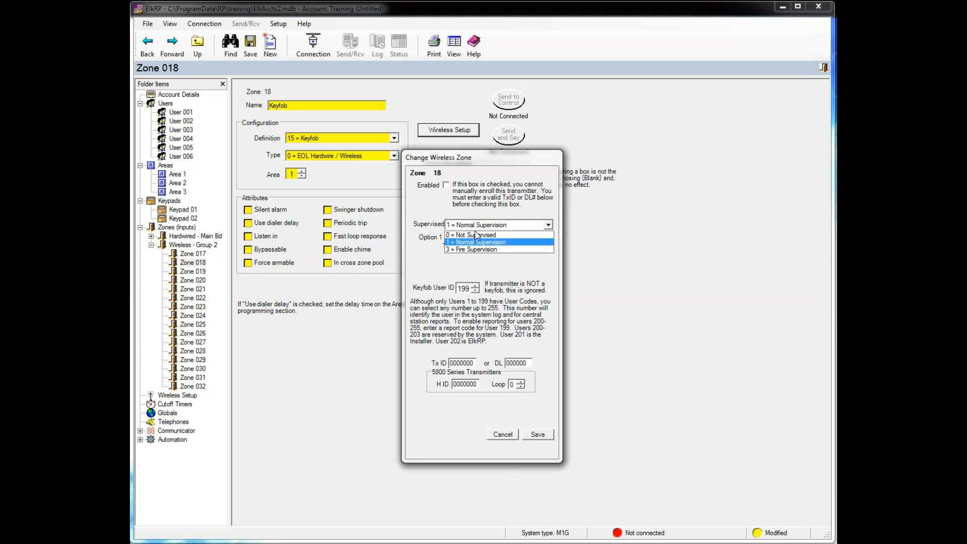
left_click(479, 231)
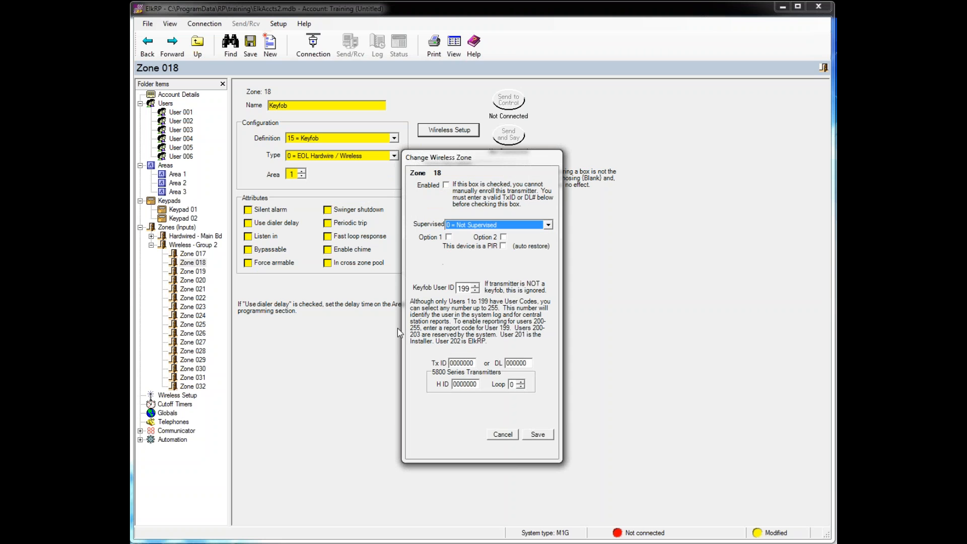
left_click(473, 363)
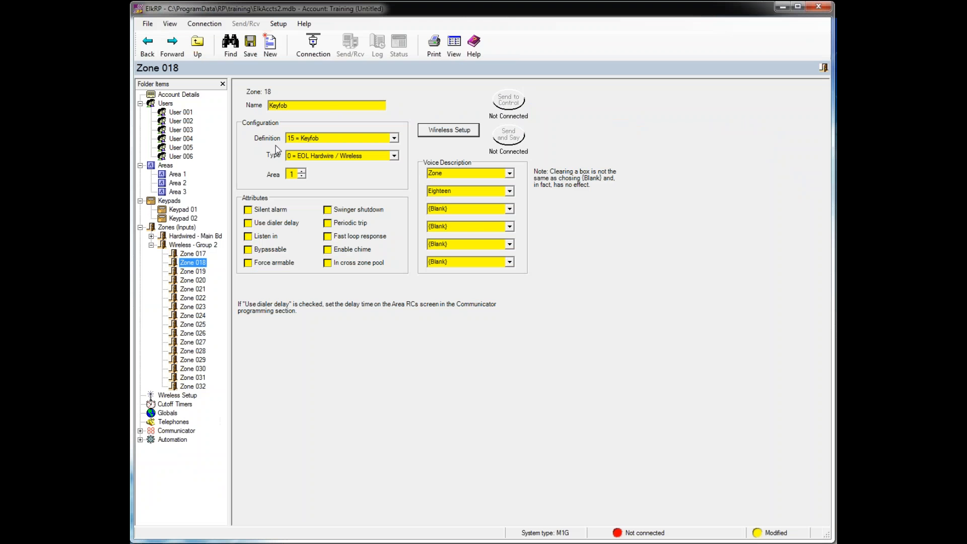
- Assign keyfob button 4 to 22 = Medical Alarm, then view the Cutoff Timers table
left_click(175, 397)
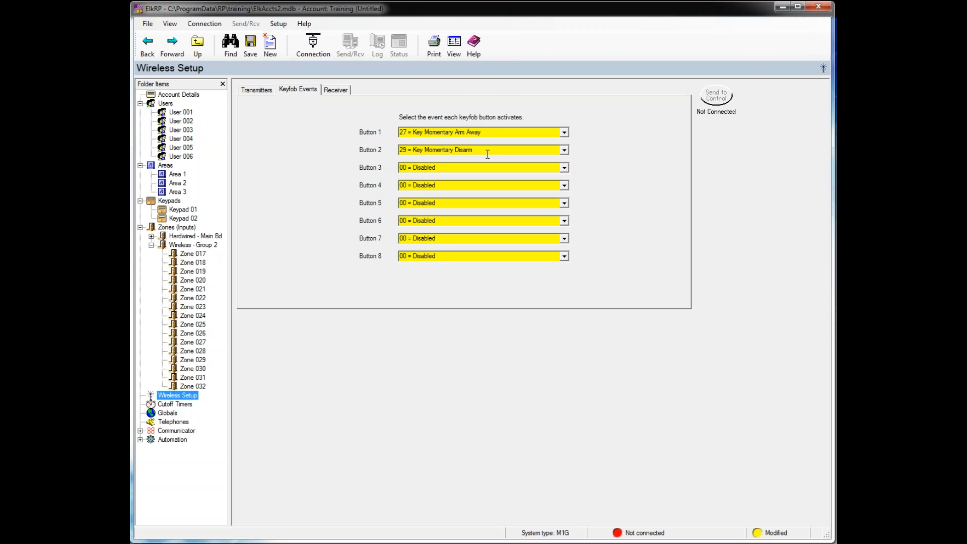
left_click(565, 185)
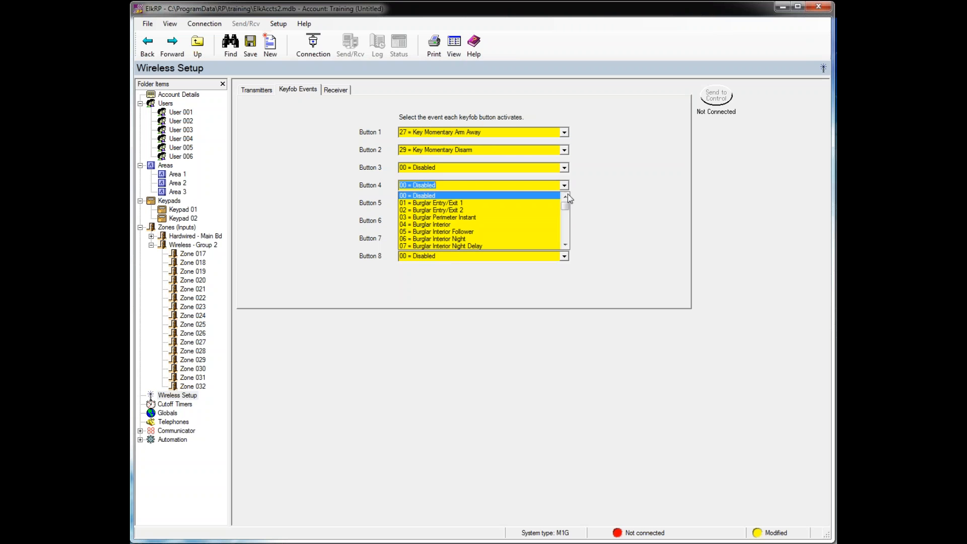
scroll(568, 204, "down", 6)
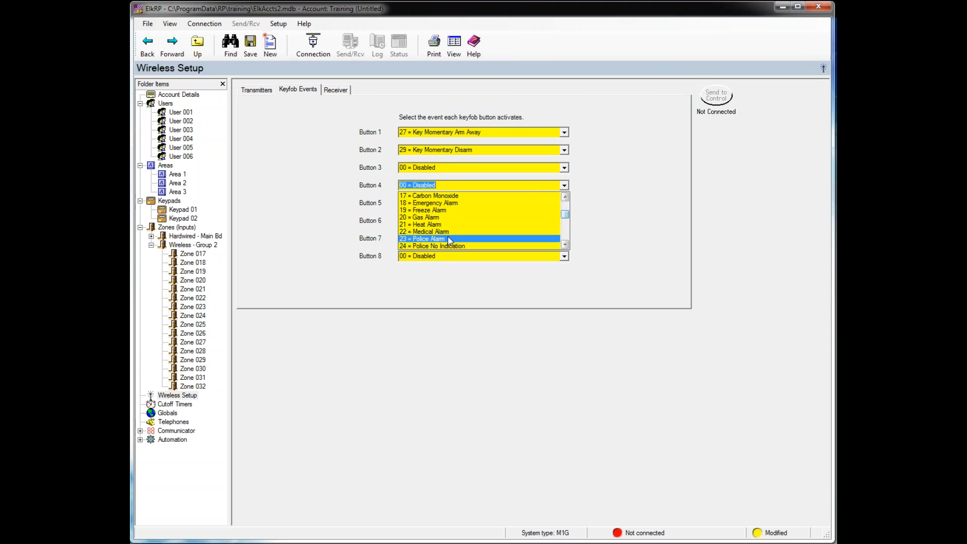
left_click(503, 237)
left_click(565, 185)
scroll(502, 221, "up", 1)
left_click(453, 210)
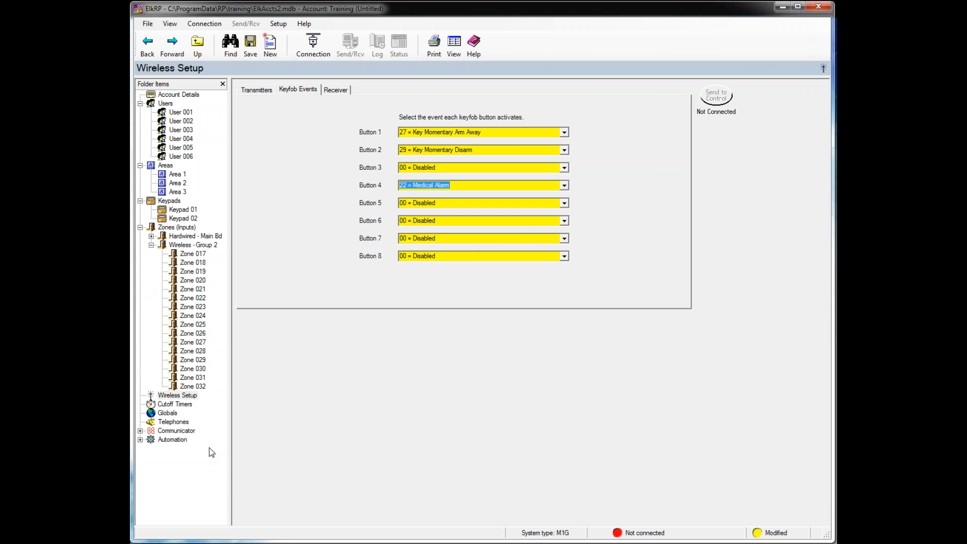
left_click(183, 406)
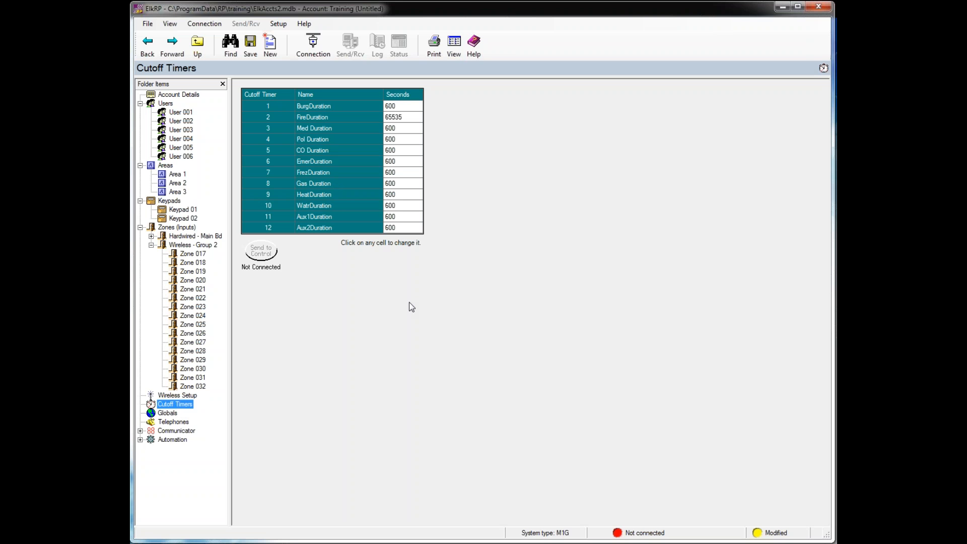
- Change the Med Duration cutoff from 600 to 1 second, then bring up the Globals settings
left_click(393, 129)
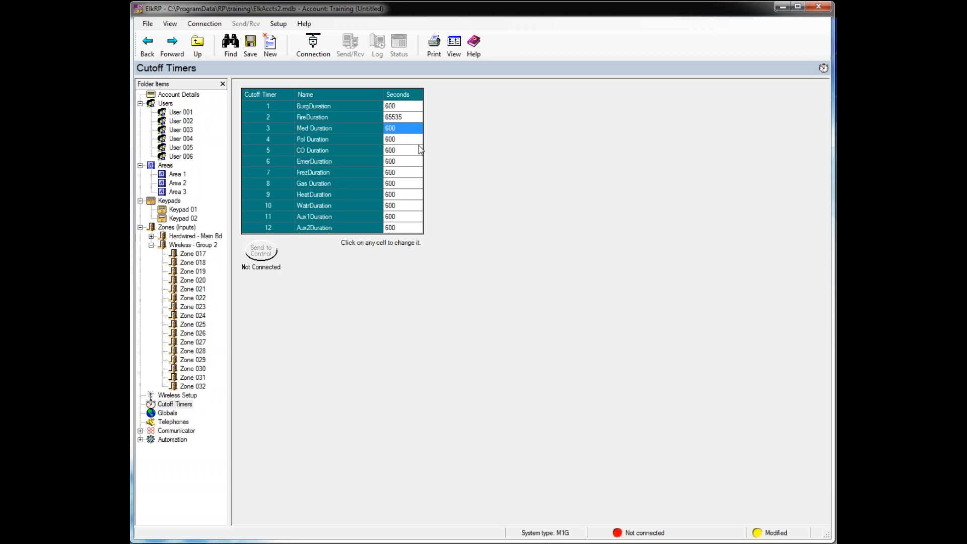
type("1")
left_click(168, 414)
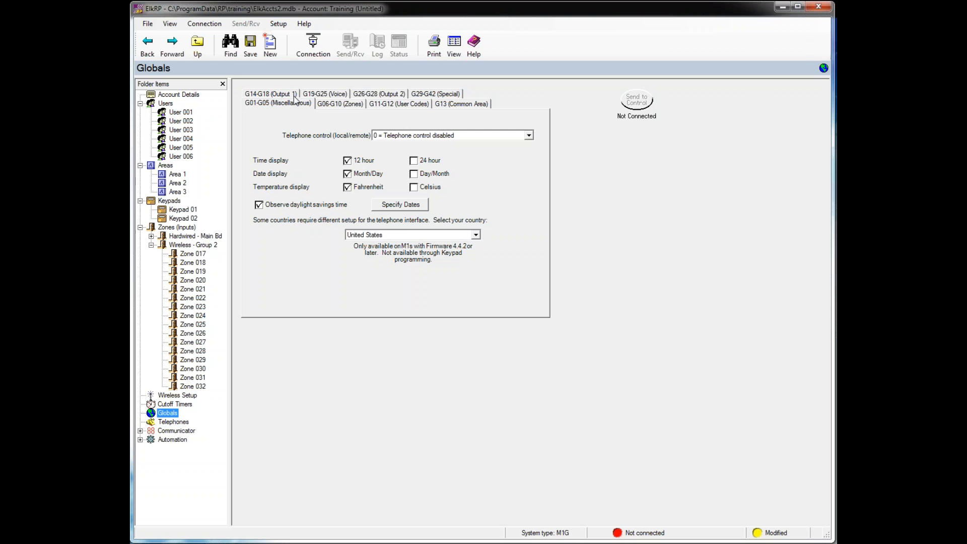
- Set Telephone control to 2 = Local and remote enabled, then view the G06-G10 Zones globals
left_click(529, 135)
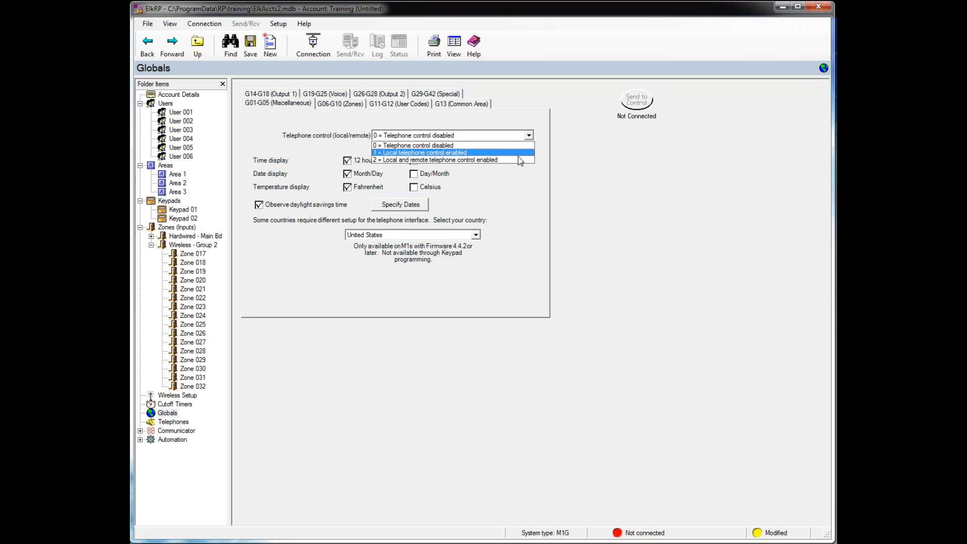
left_click(521, 160)
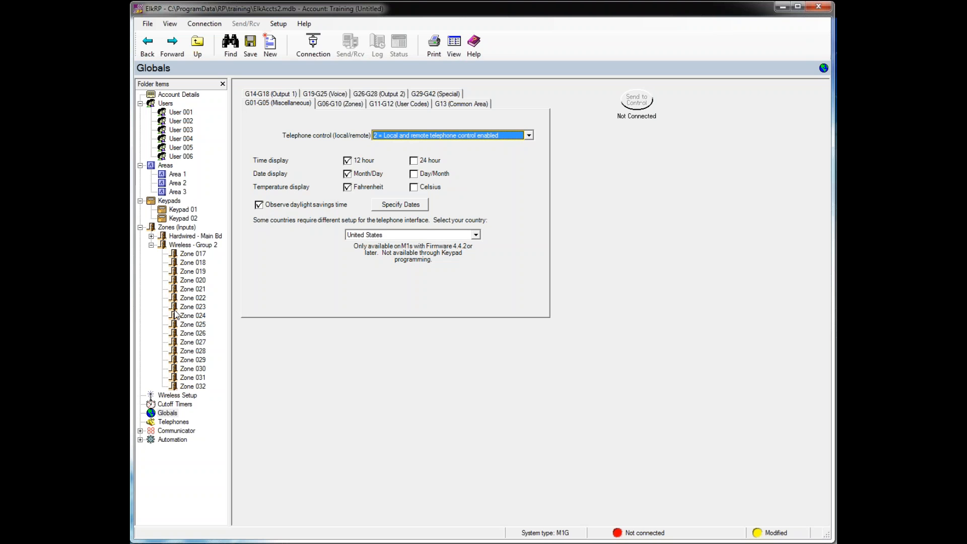
left_click(339, 105)
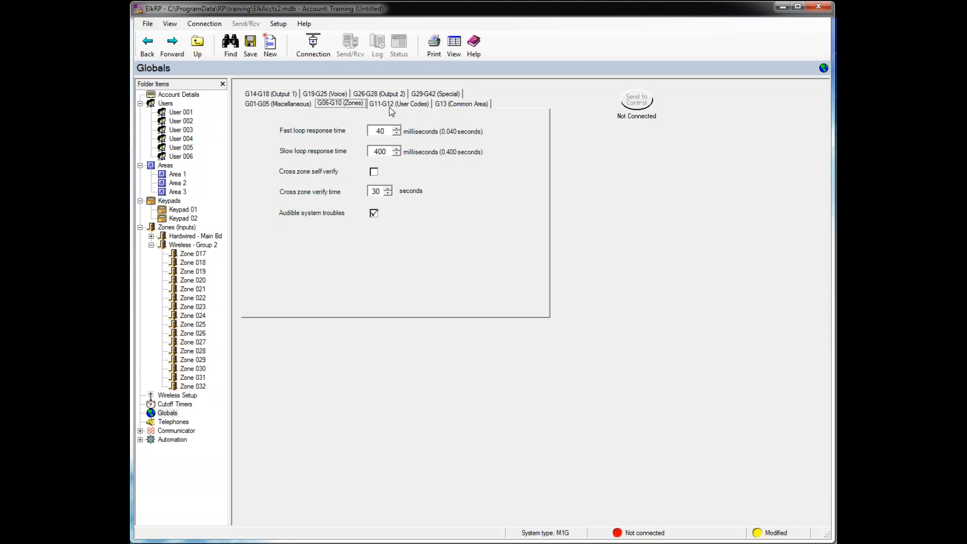
- On globals G29-G42, enable Event log transmission for Serial Port 0, then show Telephones
left_click(444, 96)
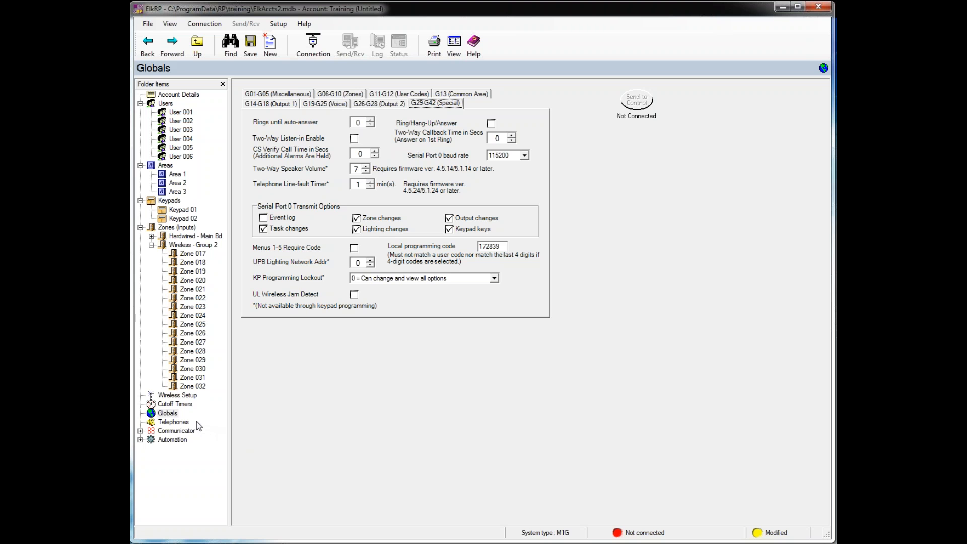
left_click(282, 220)
left_click(175, 424)
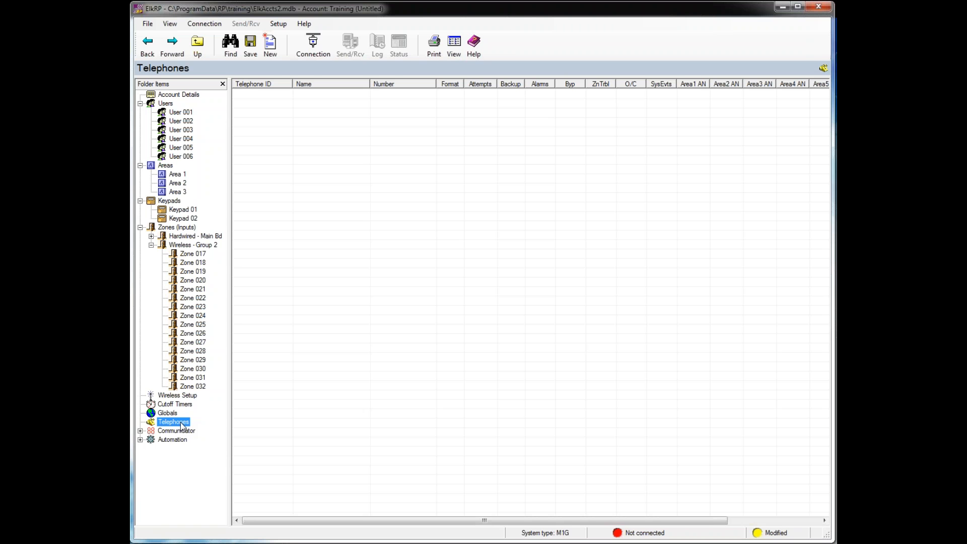
- Create one new telephone ID starting at 1 and name Telephone 1 'CS'
right_click(181, 426)
left_click(190, 431)
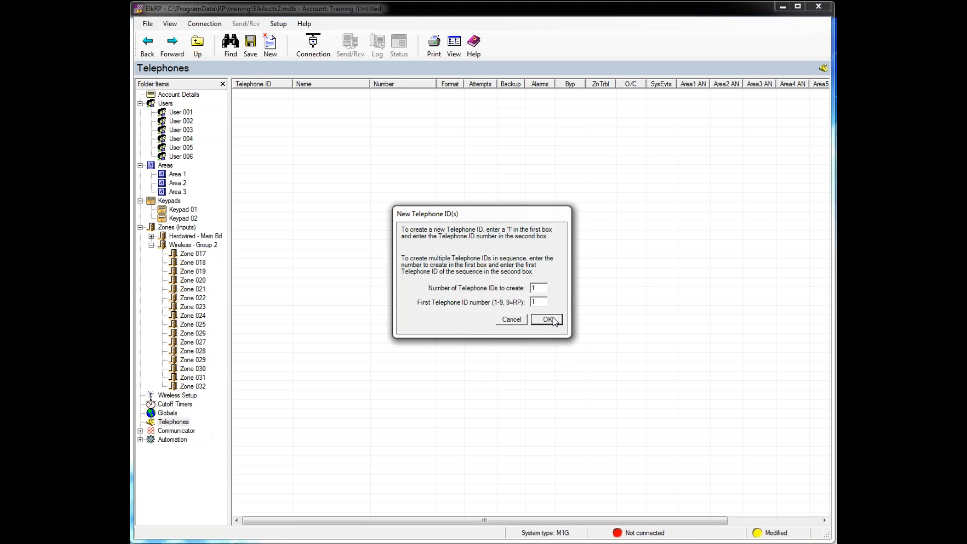
left_click(541, 288)
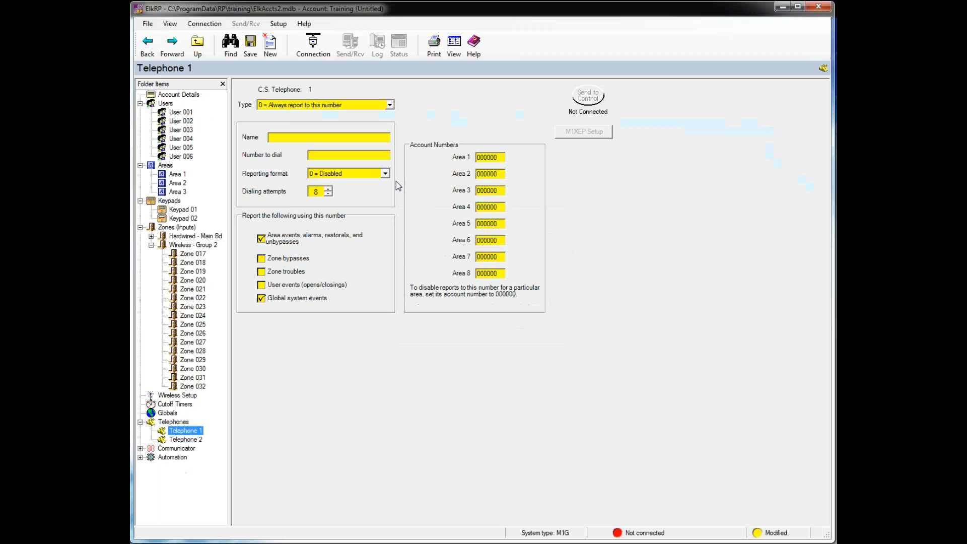
left_click(277, 139)
type("CS")
left_click(378, 154)
left_click(385, 174)
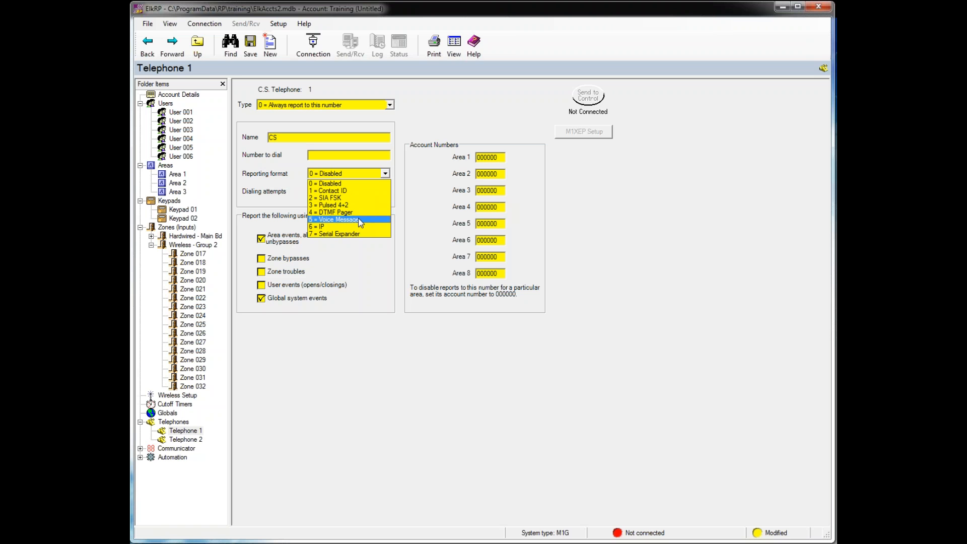
- Give Telephone 1 the 6 = IP reporting format and select Areas 1, 2 and 3
left_click(332, 228)
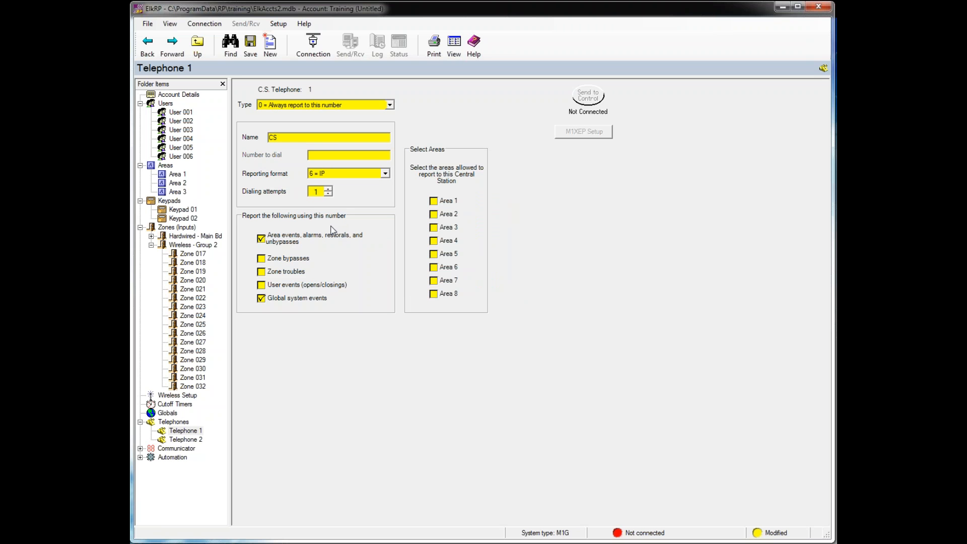
left_click(385, 173)
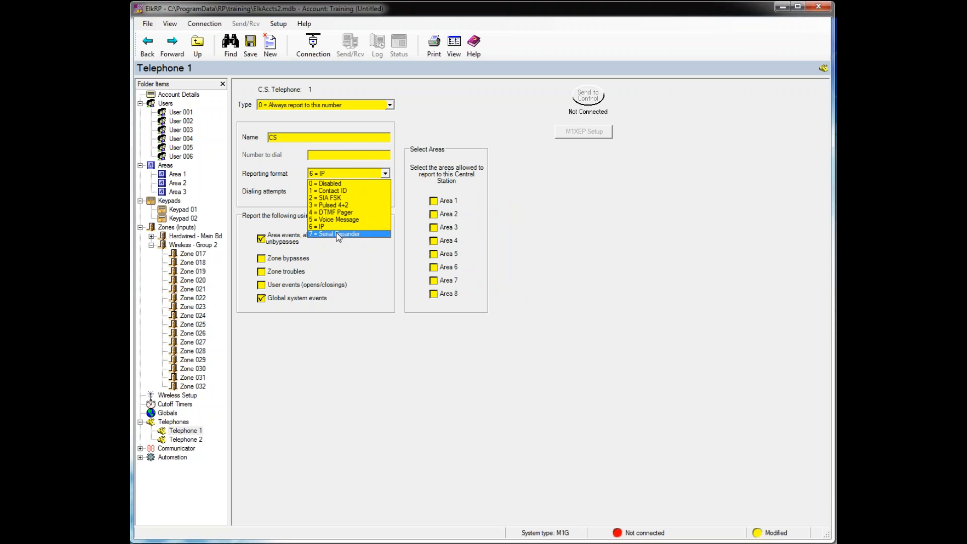
left_click(386, 175)
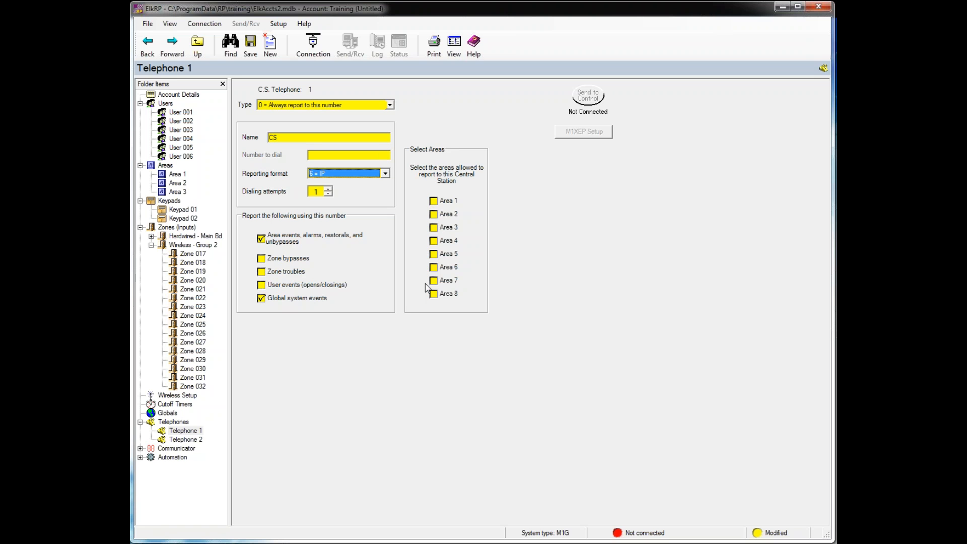
left_click(435, 201)
left_click(435, 214)
left_click(433, 228)
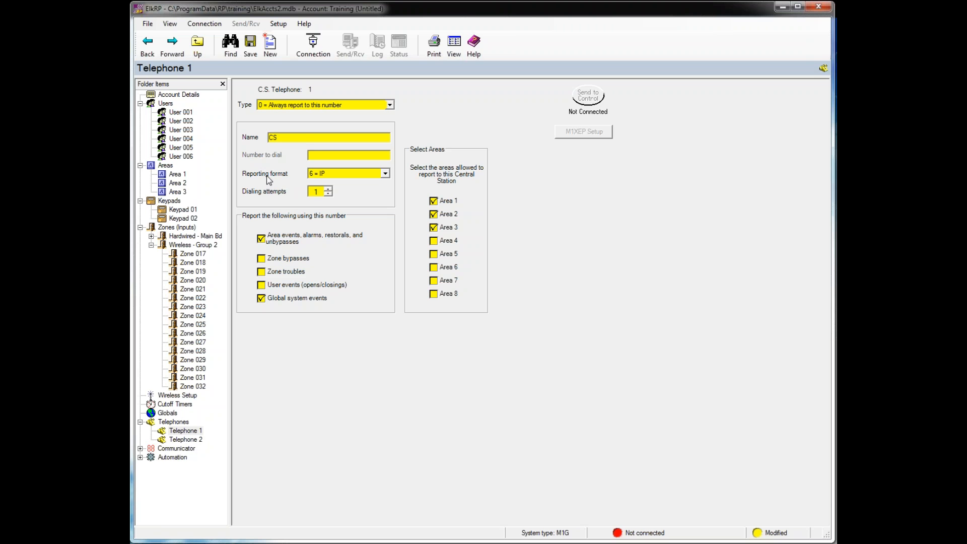
- Fill the Zone RCs Byp Pulse column with 01 for every zone, then show System RCs
left_click(177, 449)
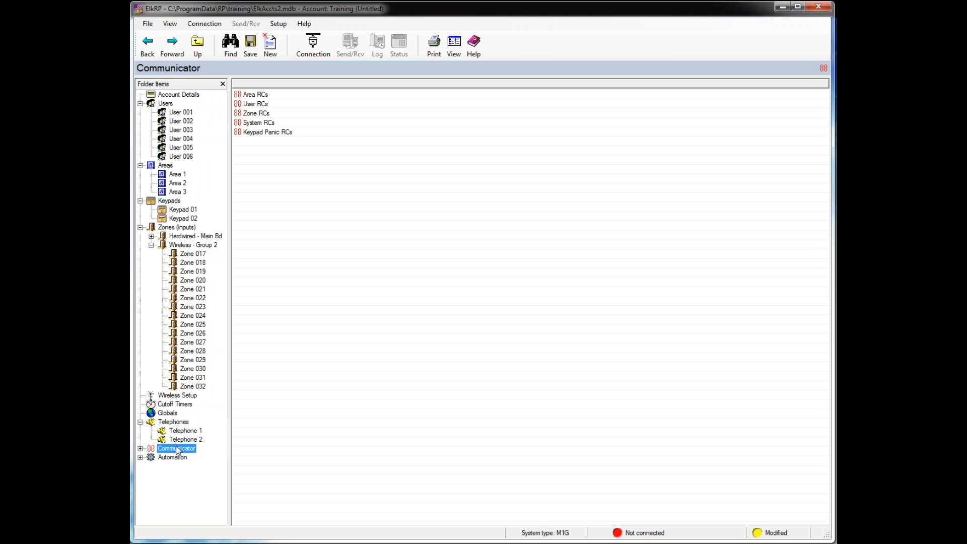
left_click(141, 449)
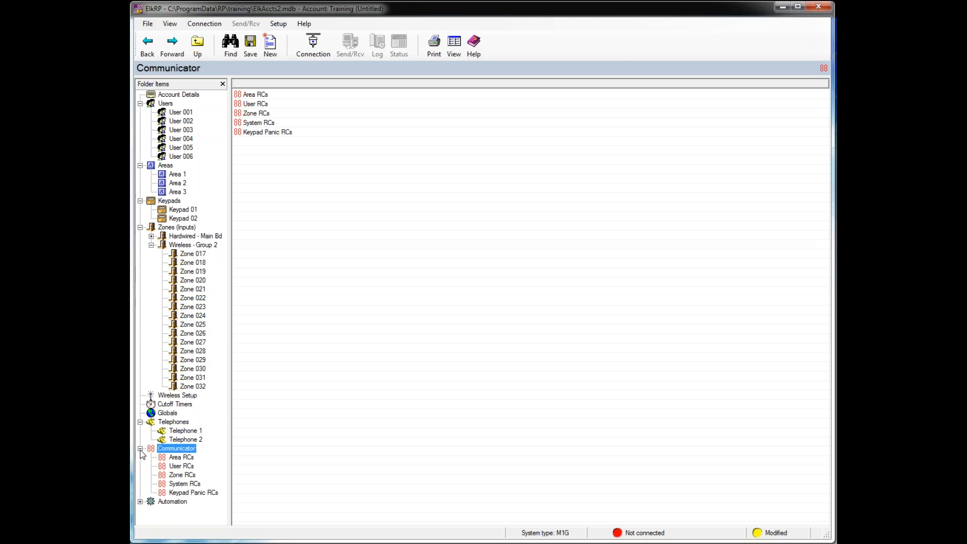
left_click(190, 476)
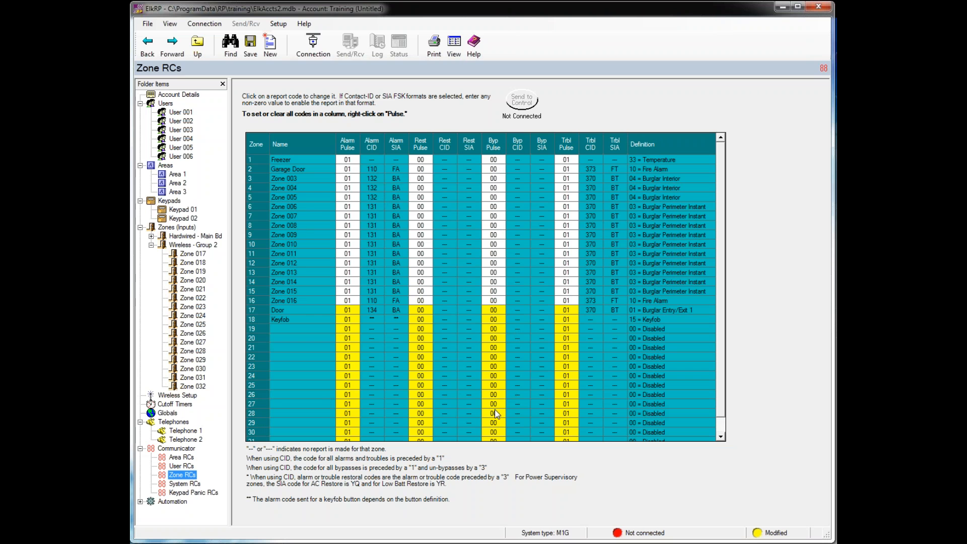
right_click(496, 147)
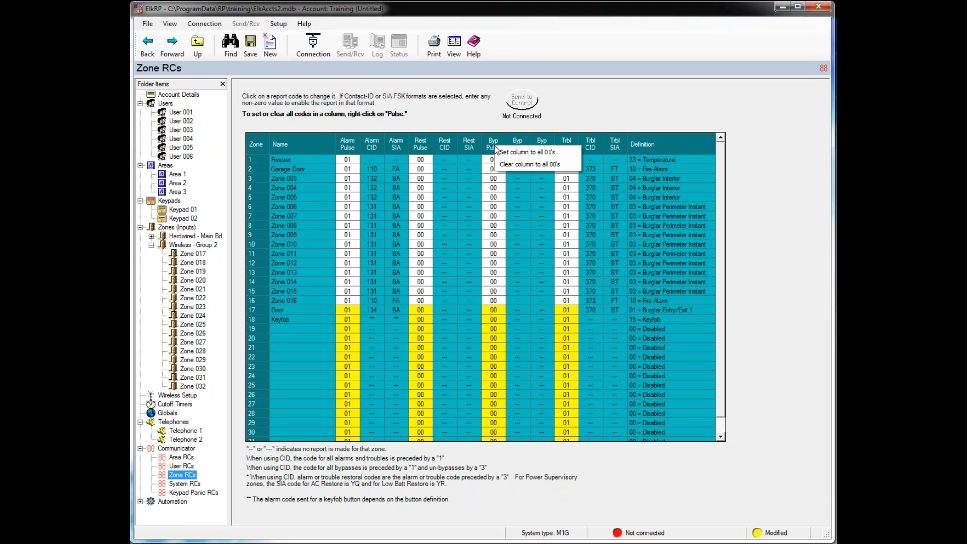
left_click(510, 152)
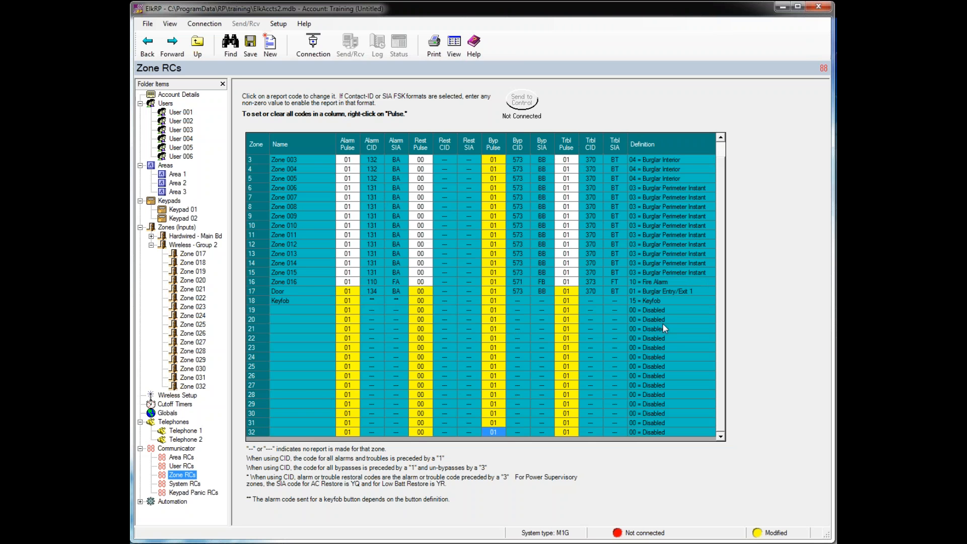
left_click_drag(723, 240, 721, 189)
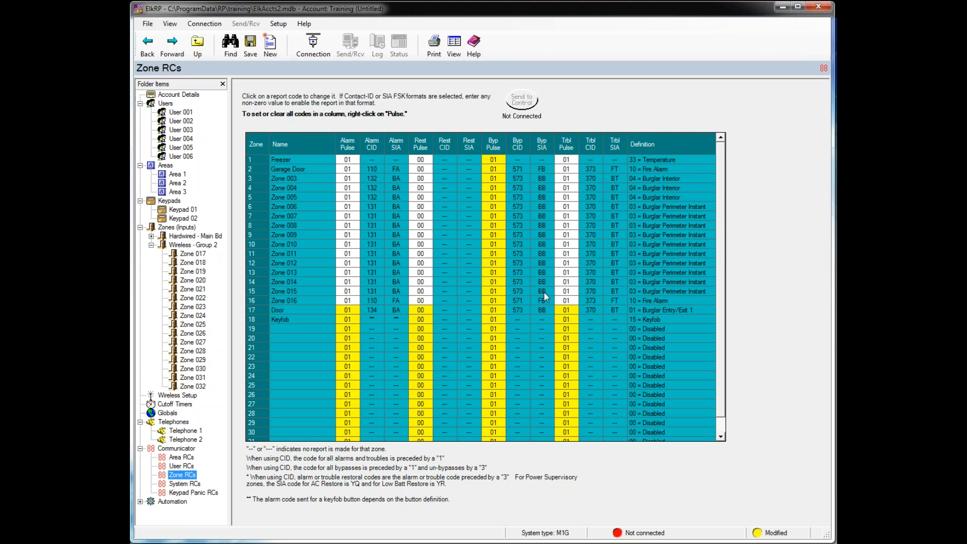
left_click(186, 485)
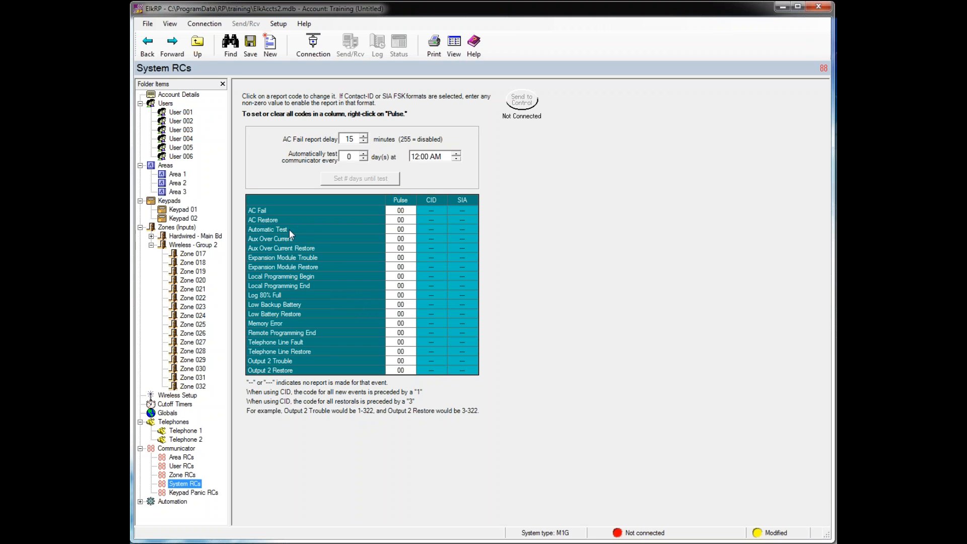
- Give Automatic Test pulse code 01, running every 7 days at 2:15 AM, then view Area RCs
left_click(400, 229)
type("01")
key("Return")
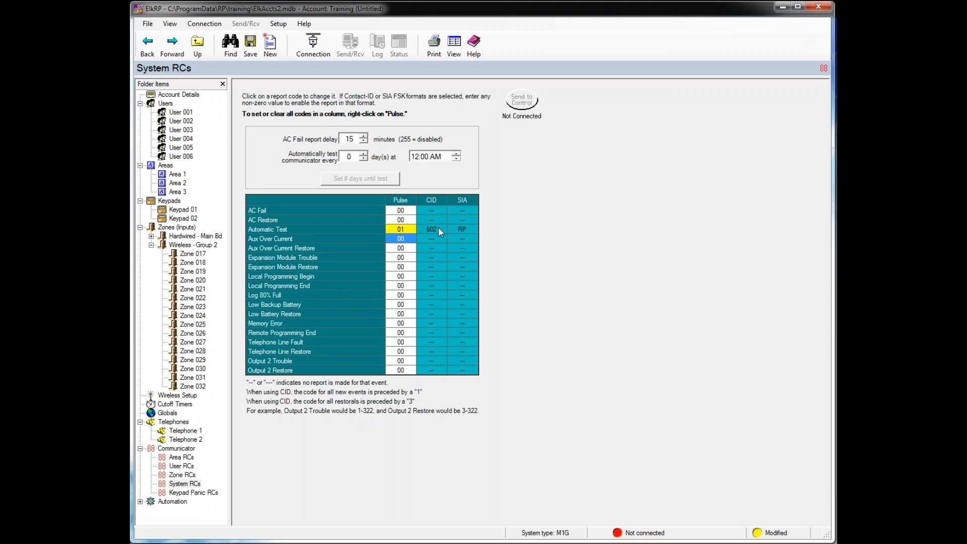
double_click(353, 157)
type("7")
left_click(417, 158)
type("2")
left_click(424, 157)
type("15")
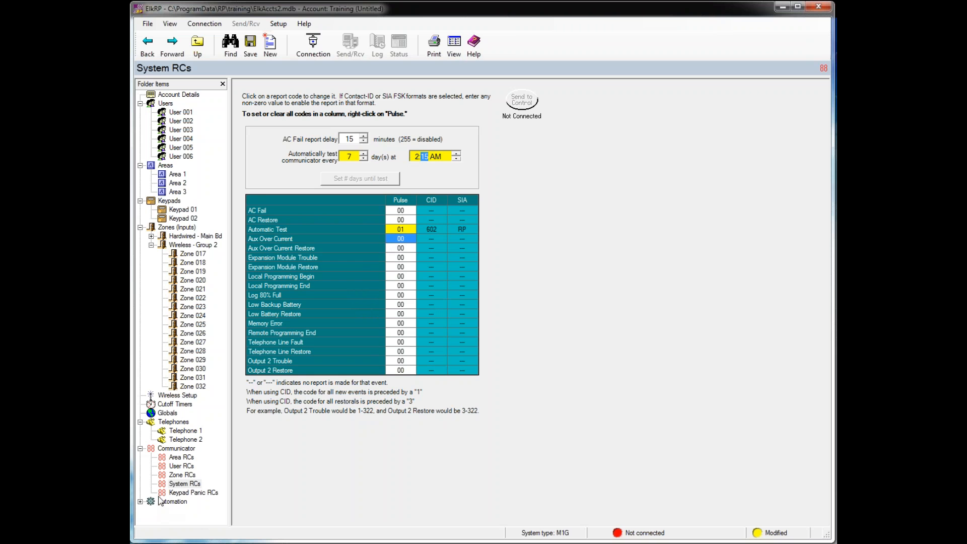
left_click(181, 457)
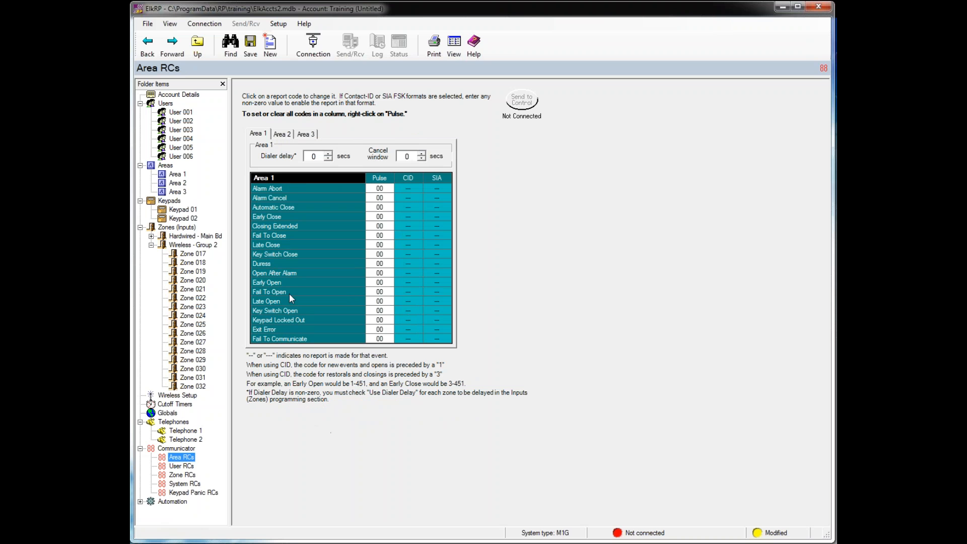
left_click(379, 264)
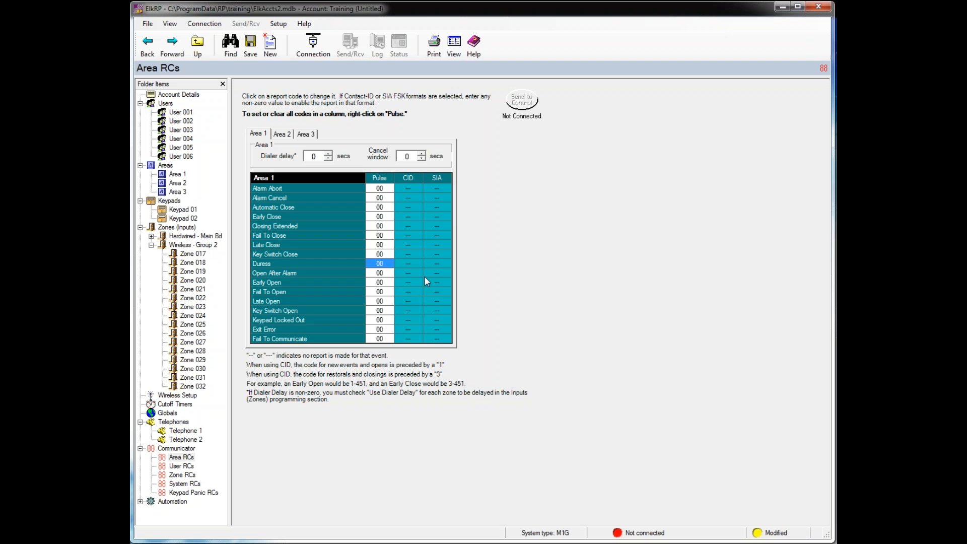
type("01")
key("Return")
- Expand Automation in the folder tree to list Tasks, Lighting, Voice and Custom Settings
left_click(141, 502)
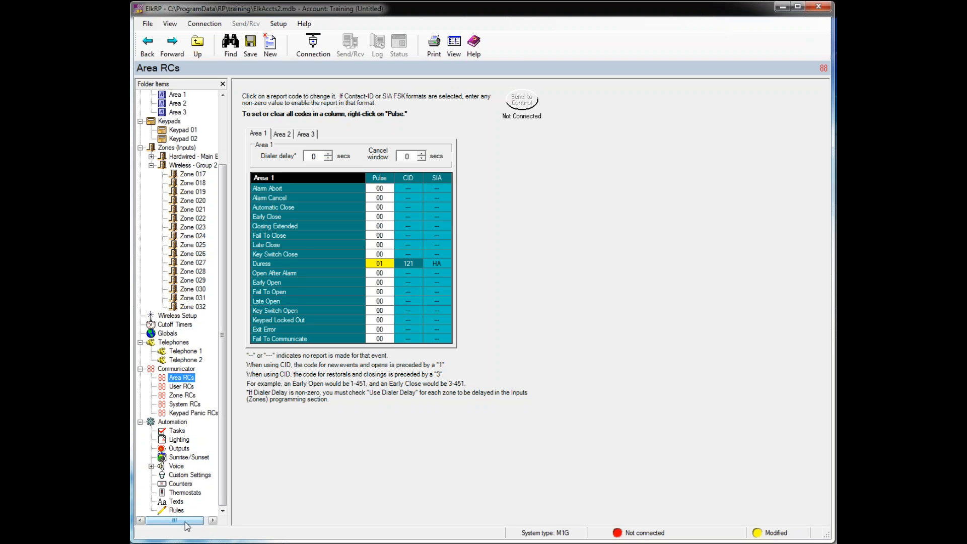
- In the Tasks list, rename Task 01 to 'Heat Mode'
left_click(174, 431)
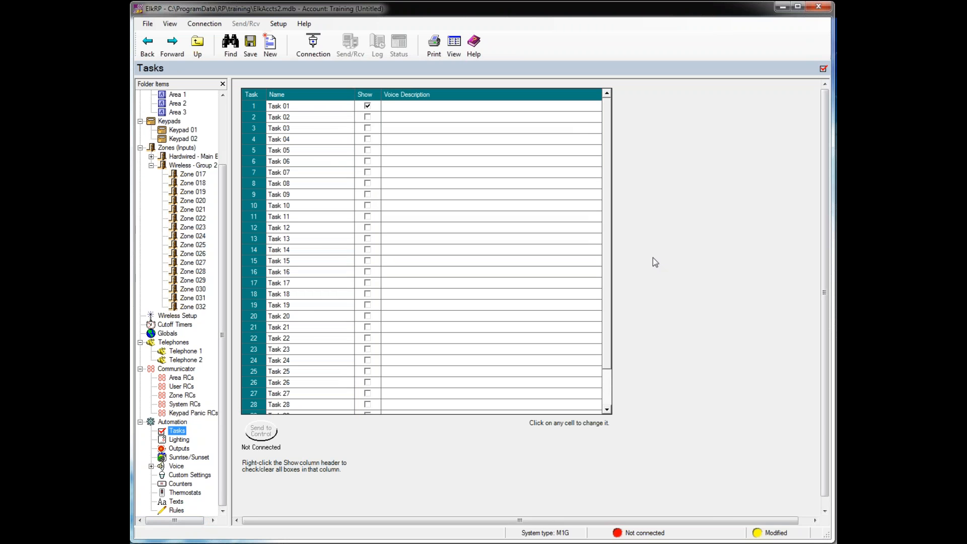
left_click_drag(609, 237, 604, 198)
left_click(282, 107)
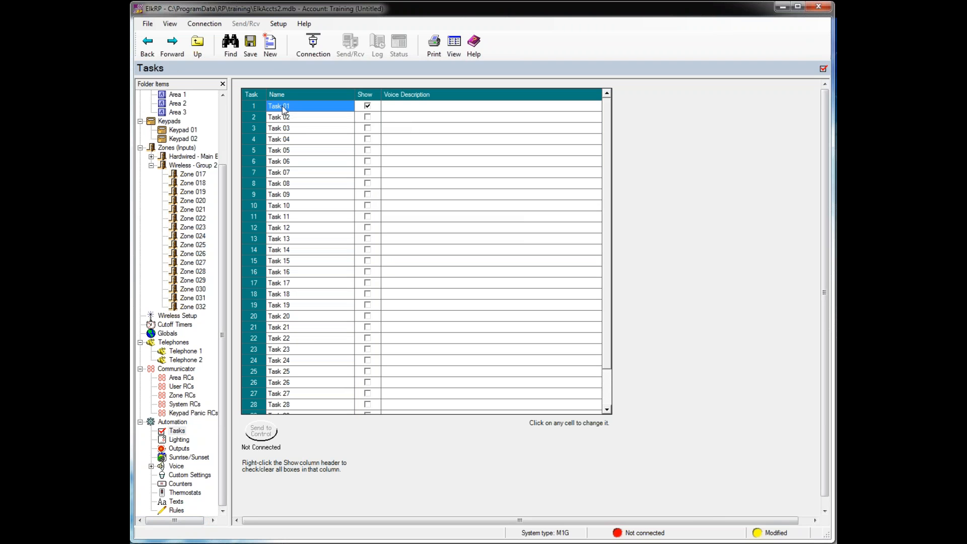
left_click(318, 108)
left_click(319, 108)
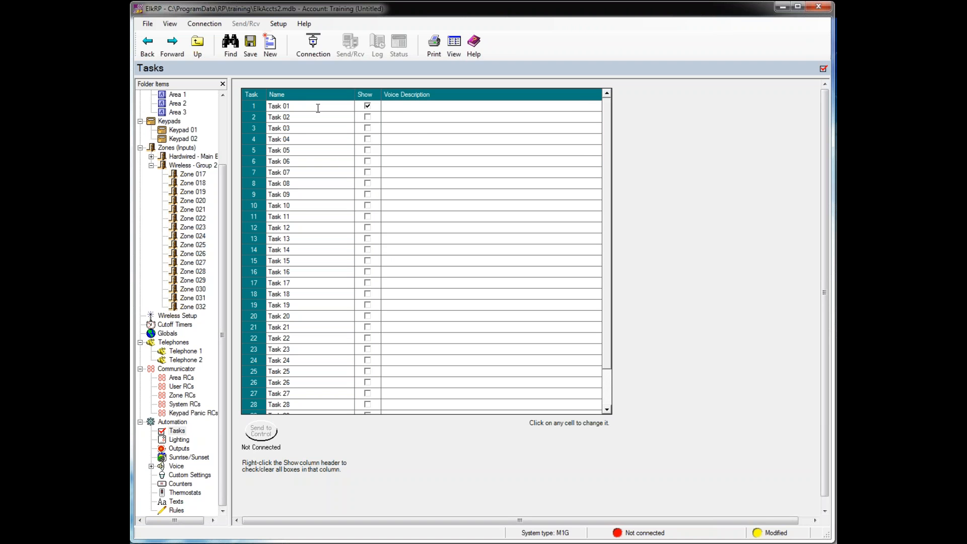
key("BackSpace")
key("BackSpace")
key("BackSpace")
key("BackSpace")
key("BackSpace")
key("BackSpace")
key("BackSpace")
key("BackSpace")
key("BackSpace")
type("Heat Mode")
left_click(392, 111)
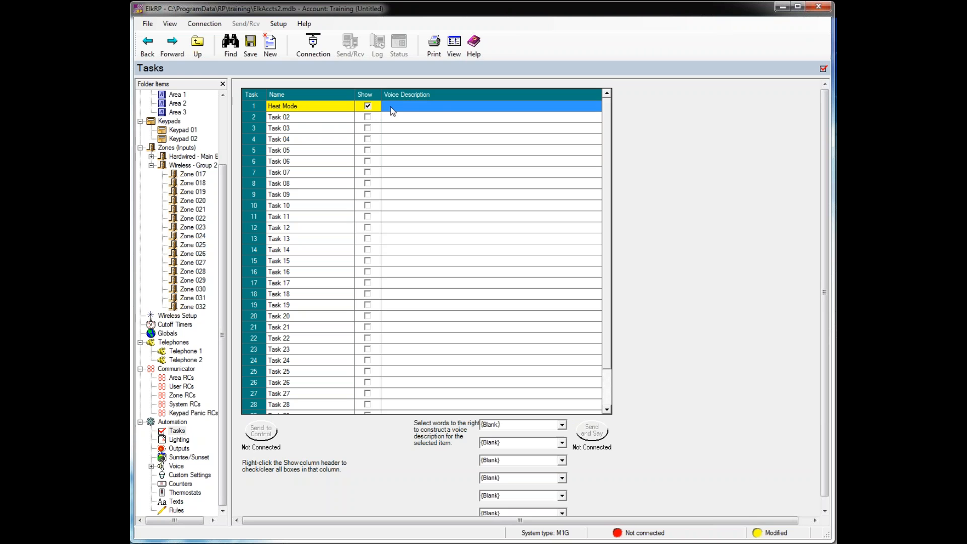
- Rename Task 02 to 'Water the Lawn' and mark it to show
left_click(282, 118)
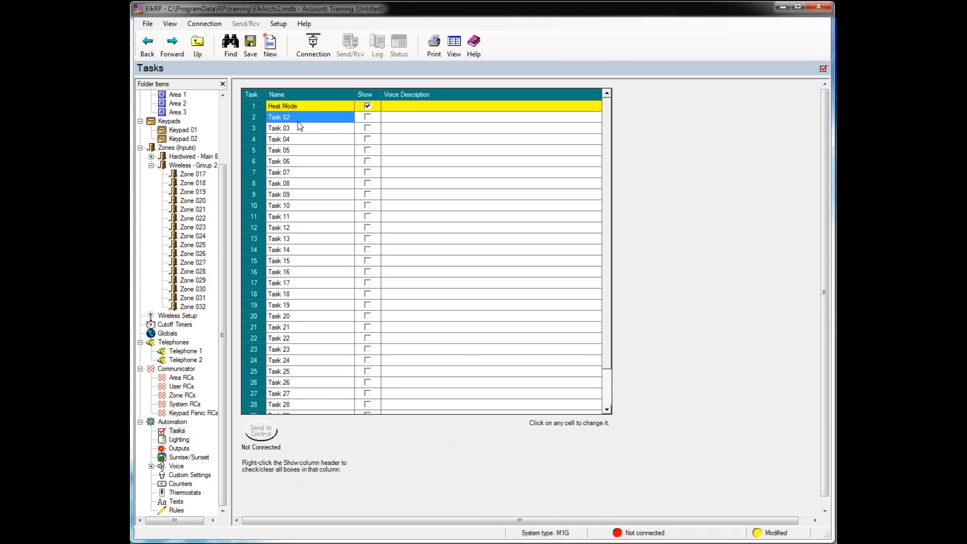
left_click(312, 117)
key("BackSpace")
type("Water the Lawn")
left_click(371, 117)
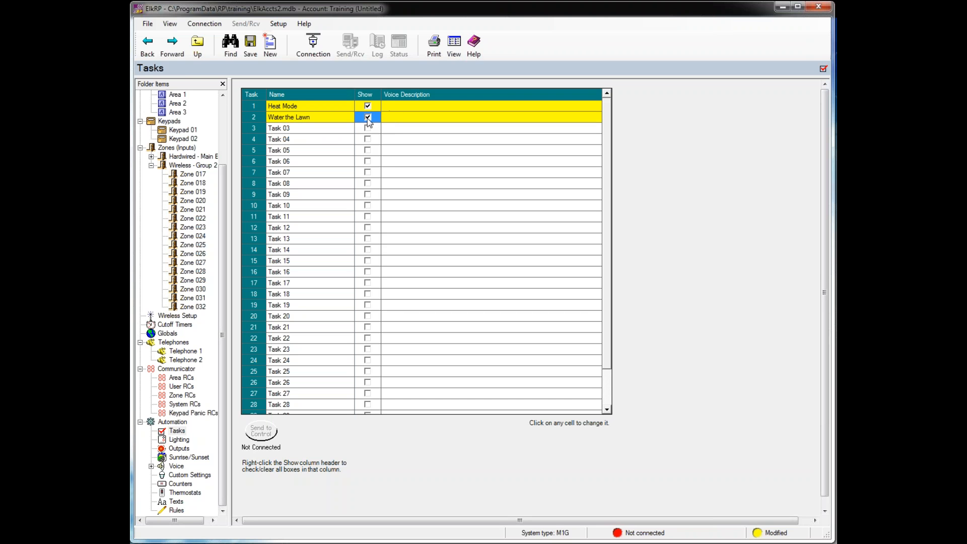
- Go to the Lighting devices list and open the Format choices for Light01
left_click(184, 439)
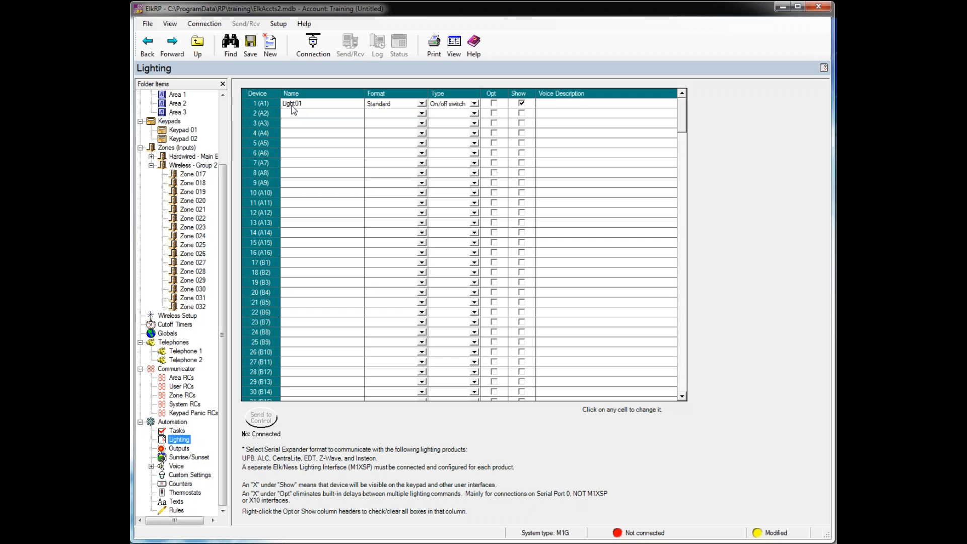
left_click(424, 104)
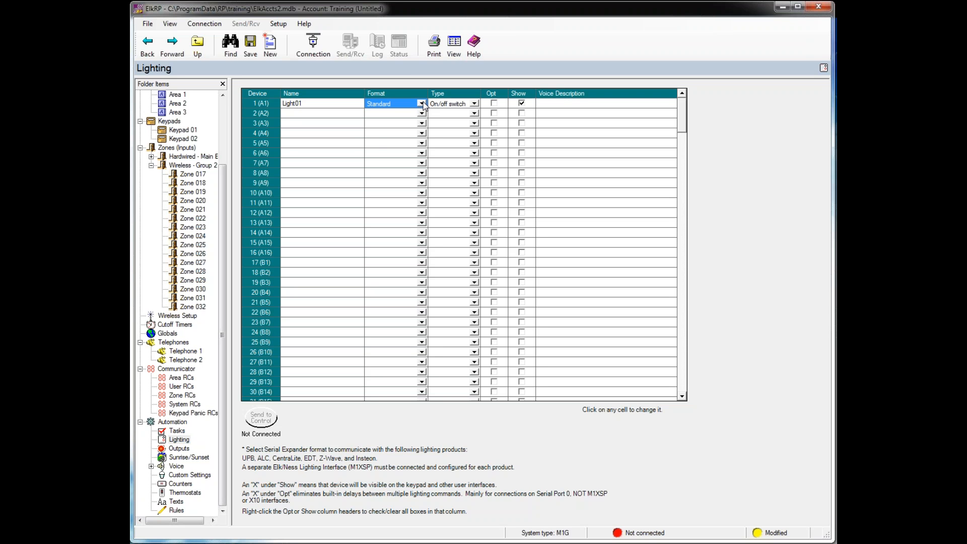
left_click(422, 104)
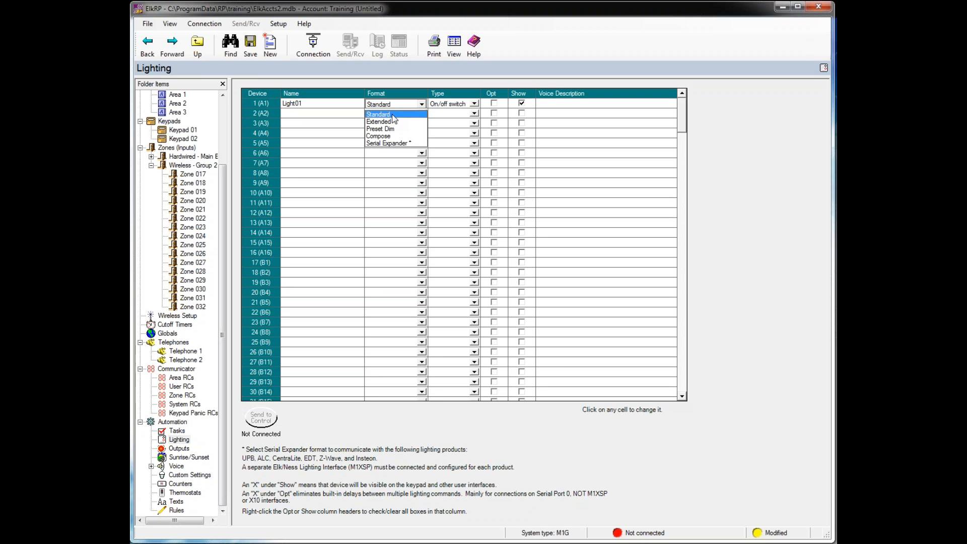
- Switch Light01 to the Serial Expander format with Dimmer as its type
left_click(395, 143)
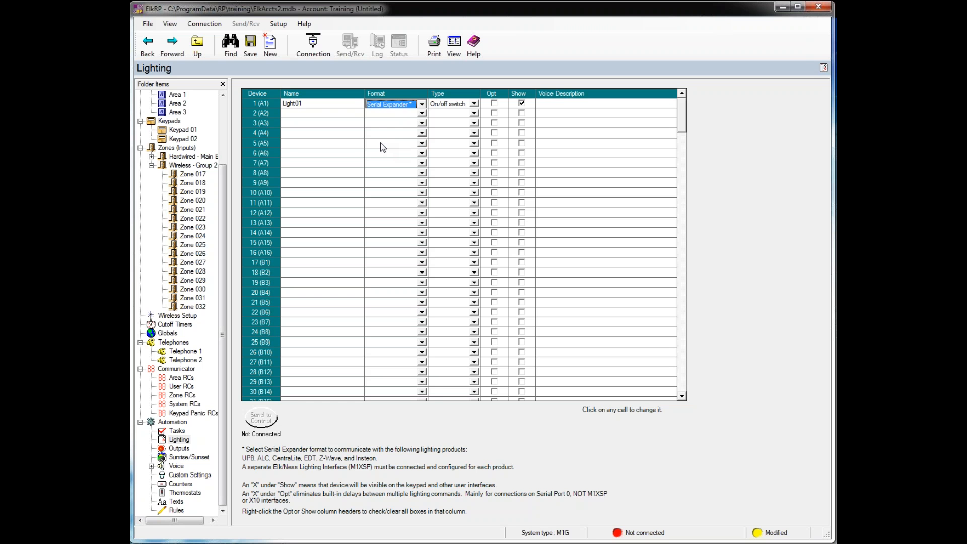
left_click(478, 105)
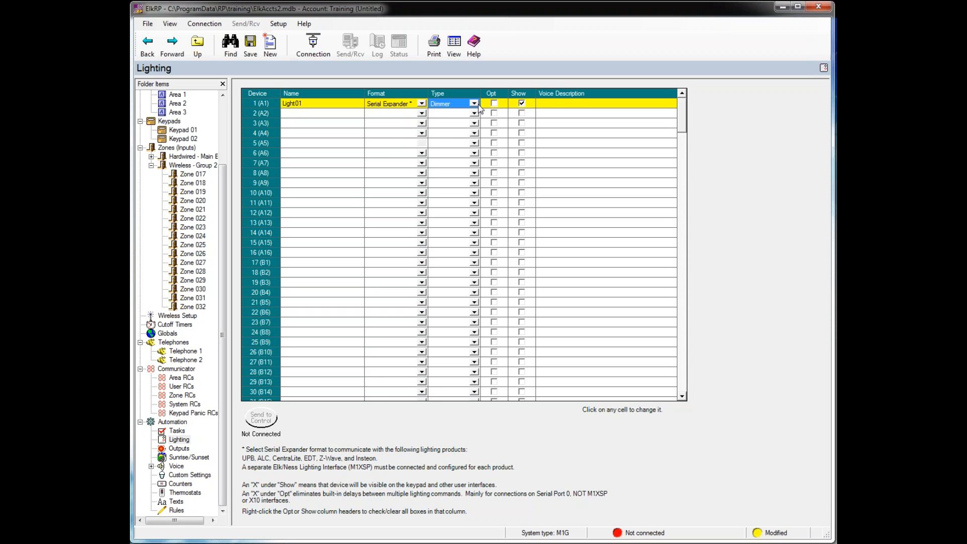
left_click(474, 104)
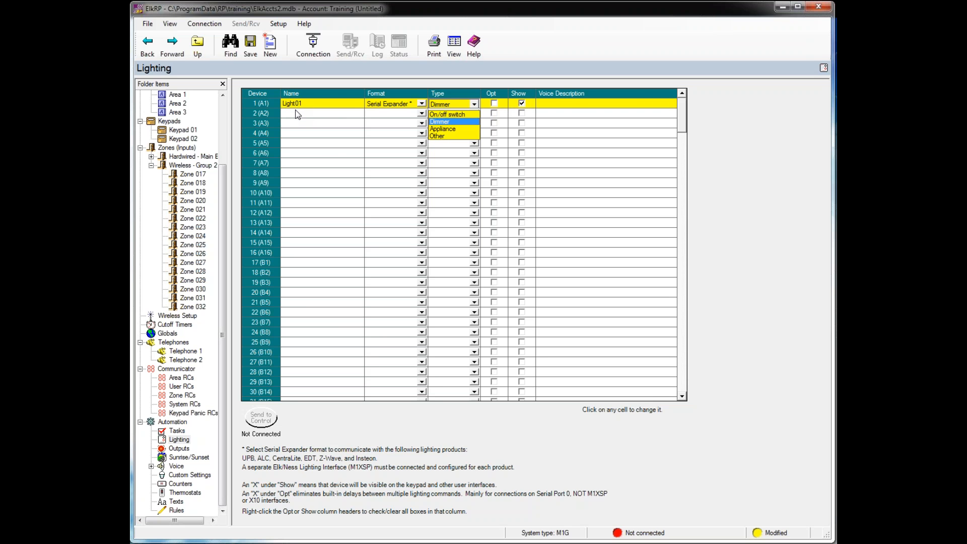
left_click(555, 104)
left_click(555, 105)
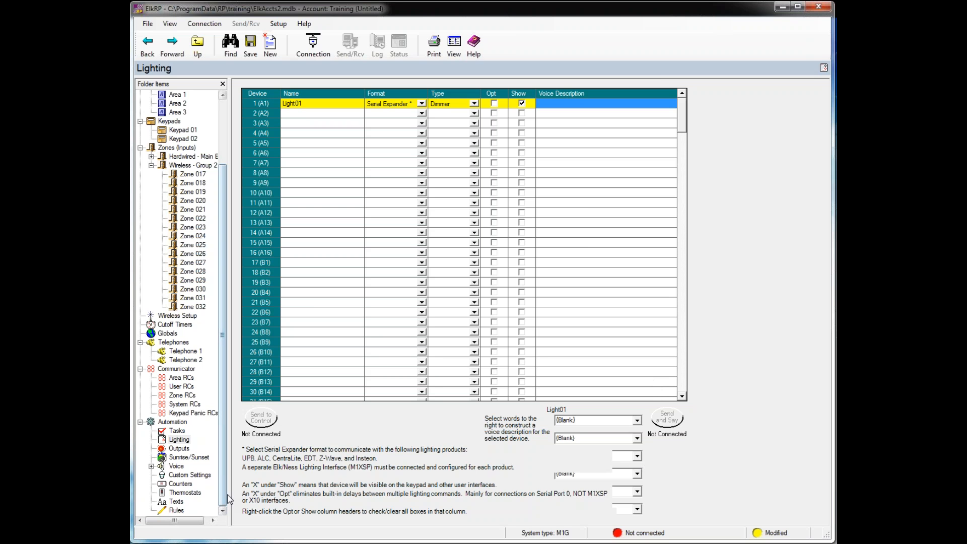
right_click(183, 441)
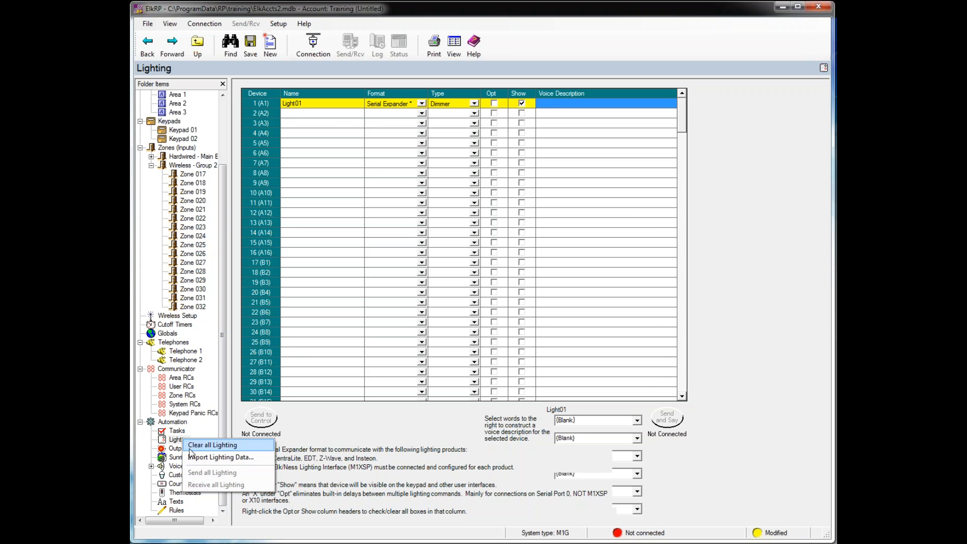
left_click(198, 460)
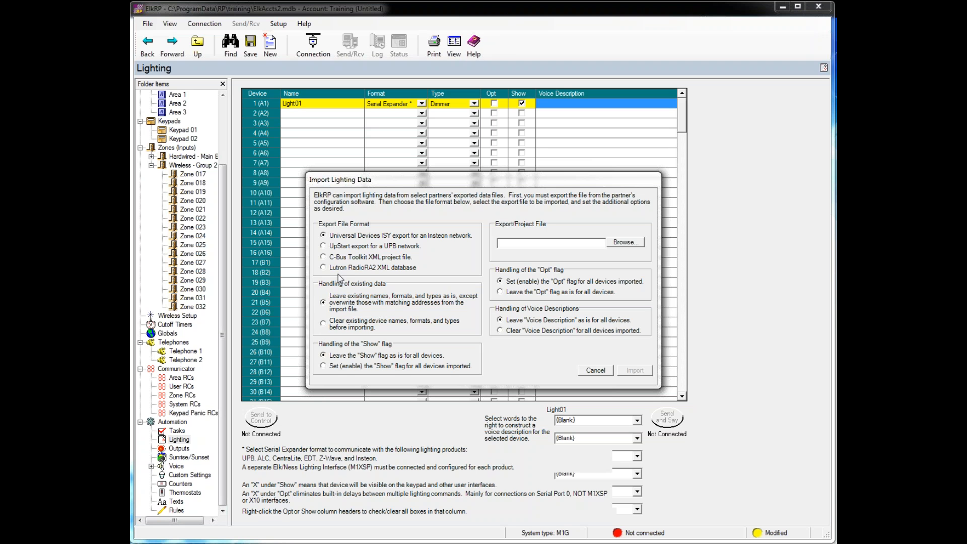
left_click(596, 370)
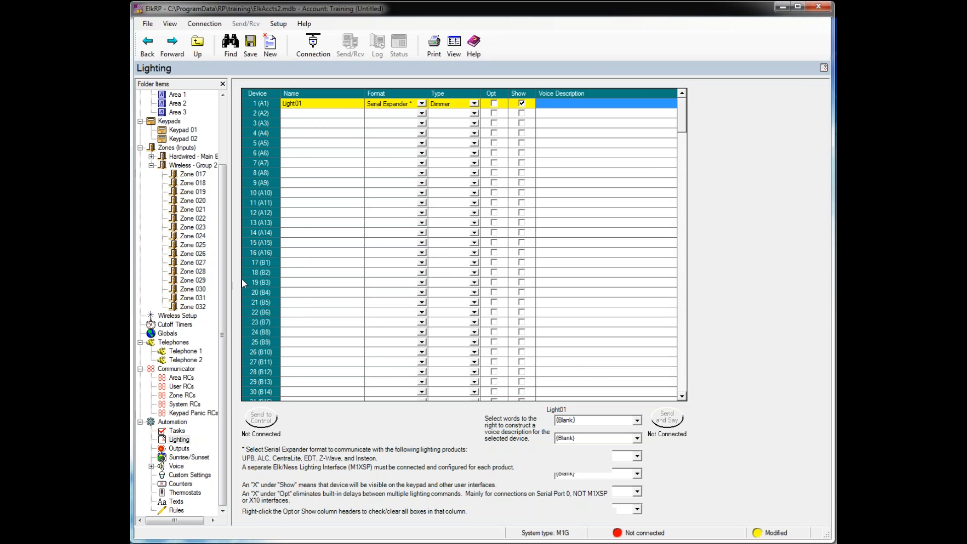
- Bring up the Outputs table and scroll to output 3
left_click(180, 450)
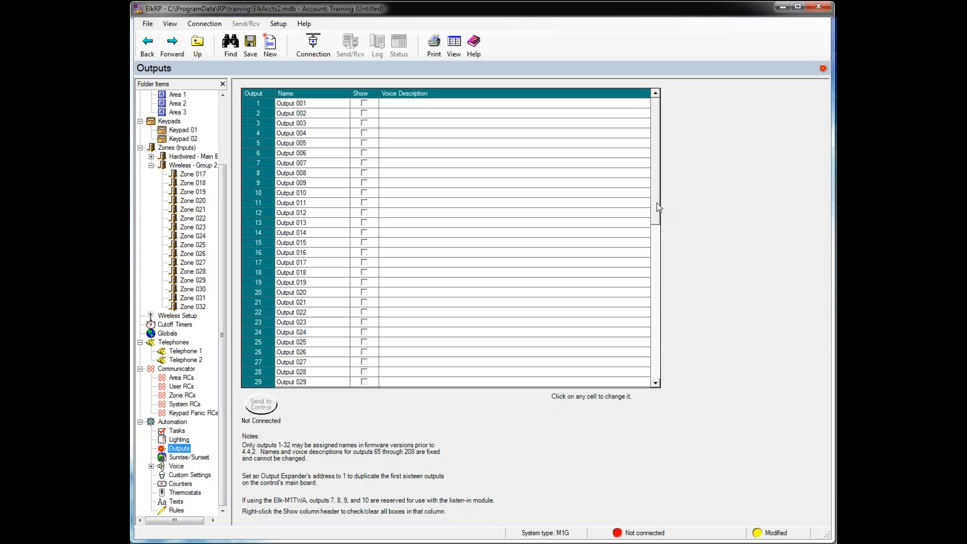
left_click_drag(657, 207, 656, 386)
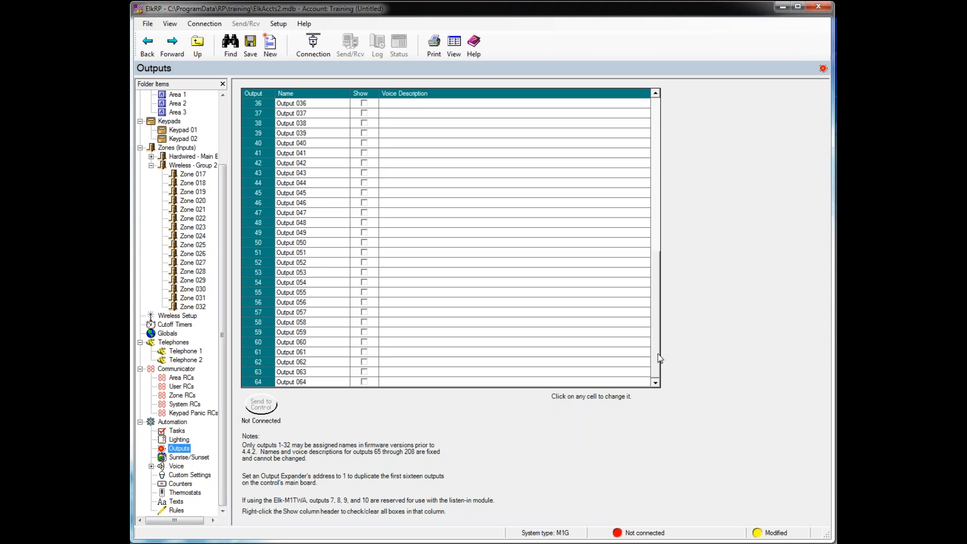
left_click_drag(658, 343, 663, 143)
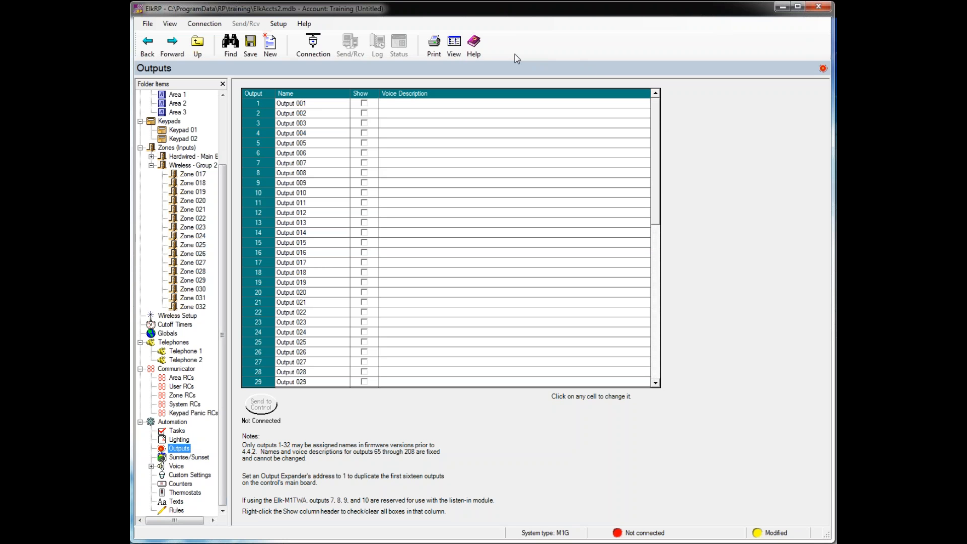
- Rename Output 003 to Sprinkler, tick its Show box, and open Sunrise/Sunset settings
left_click(291, 123)
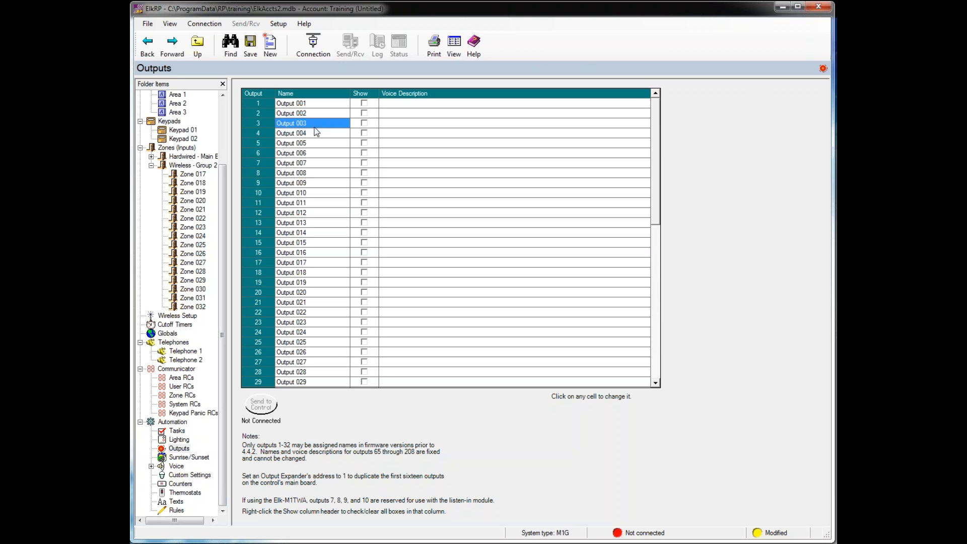
left_click(316, 123)
key("BackSpace")
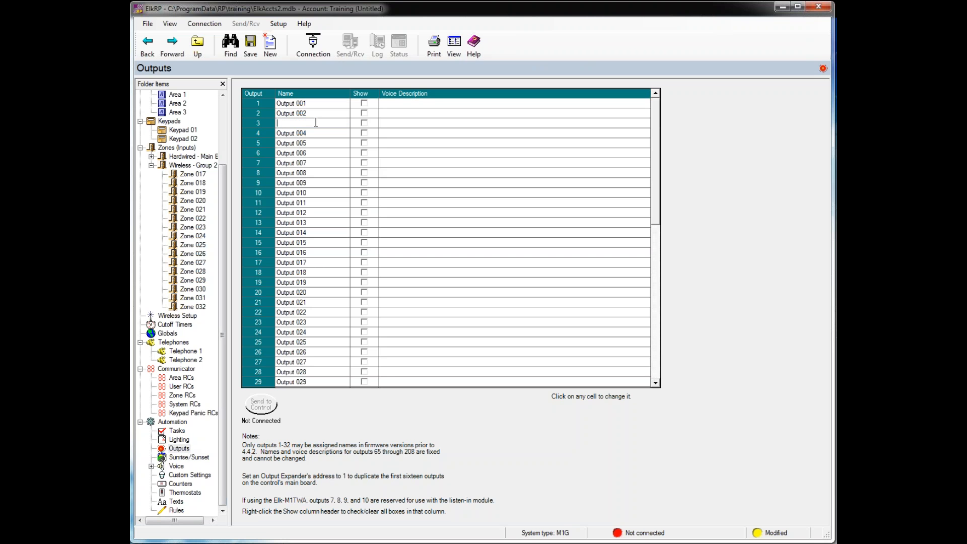
type("Sprinkler")
key("BackSpace")
key("BackSpace")
key("BackSpace")
key("BackSpace")
type("kle")
left_click(364, 123)
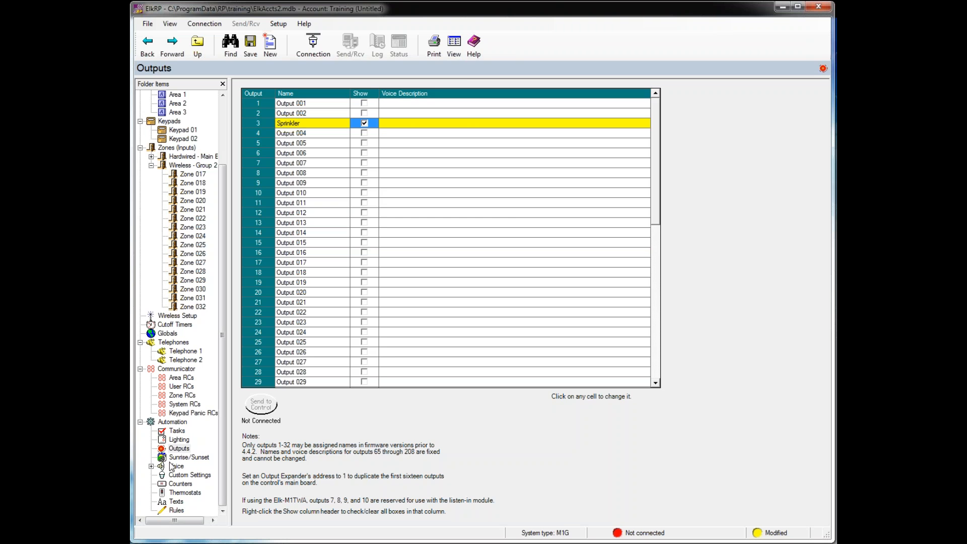
left_click(179, 459)
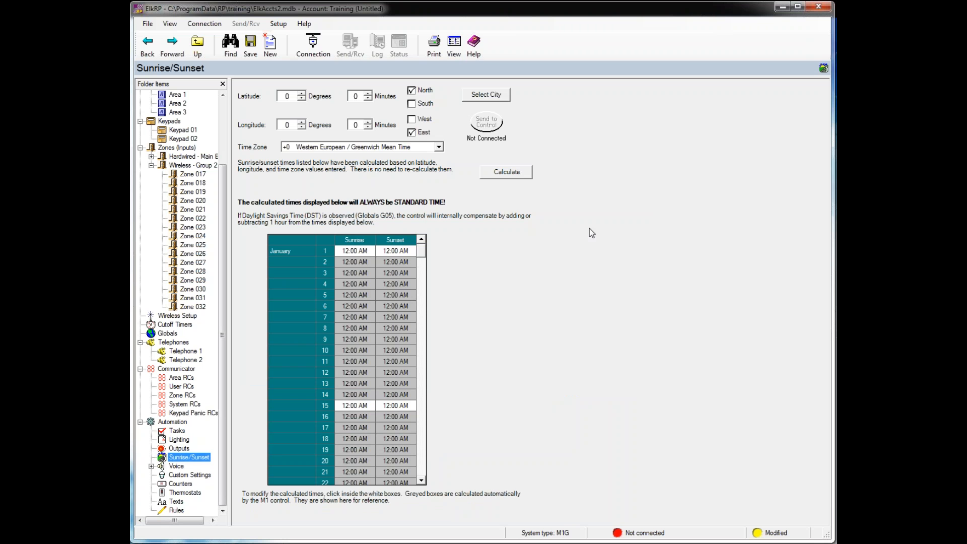
- Apply Wilmington, North Carolina as the location, calculate sunrise/sunset, then go to the Voice page
left_click(494, 96)
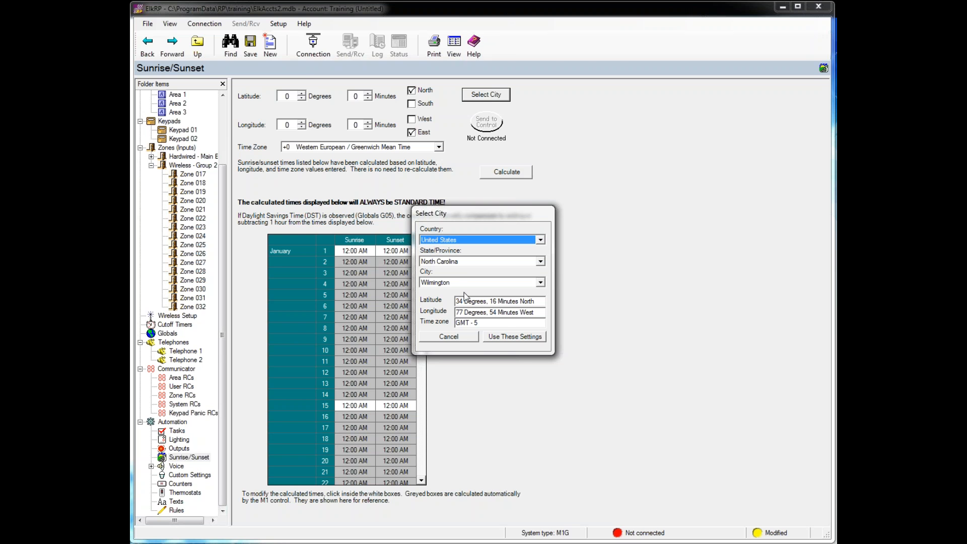
left_click(493, 338)
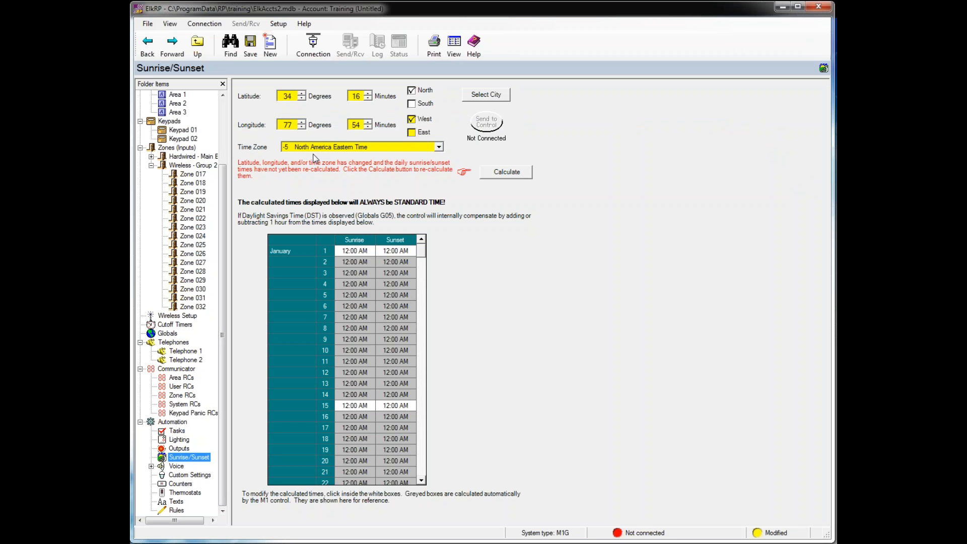
left_click(508, 172)
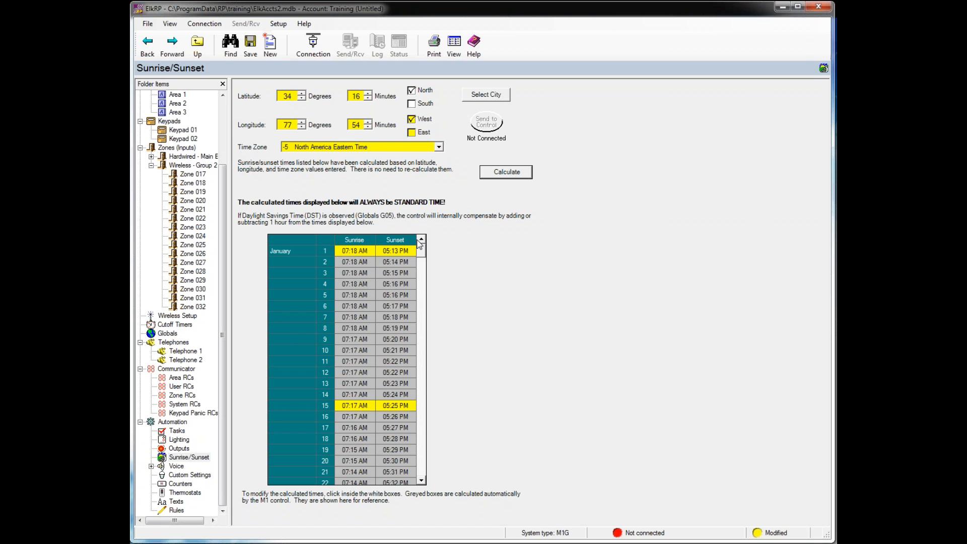
left_click(176, 468)
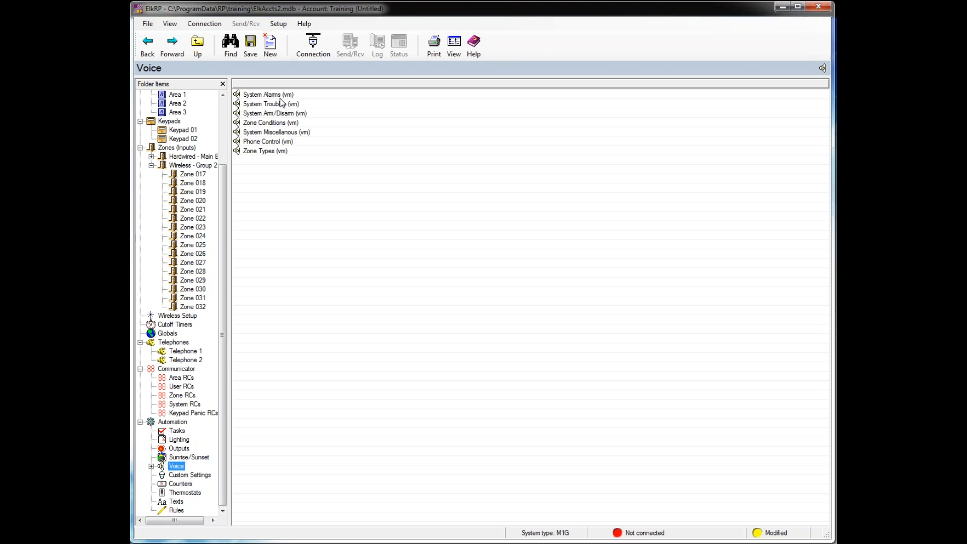
- Set Miscellaneous 1 (vm239)'s first word to Custom1, leaving its other five words Blank
double_click(261, 132)
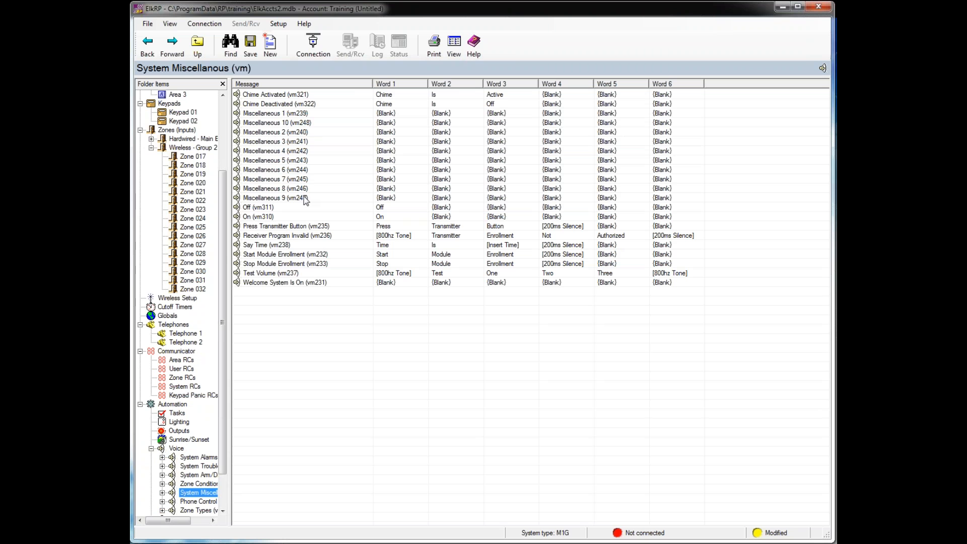
left_click(278, 116)
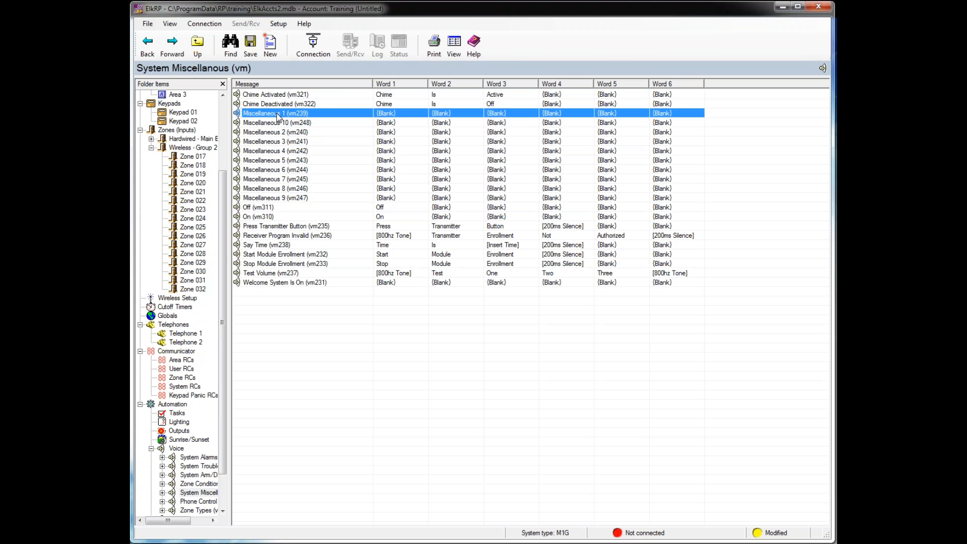
double_click(279, 115)
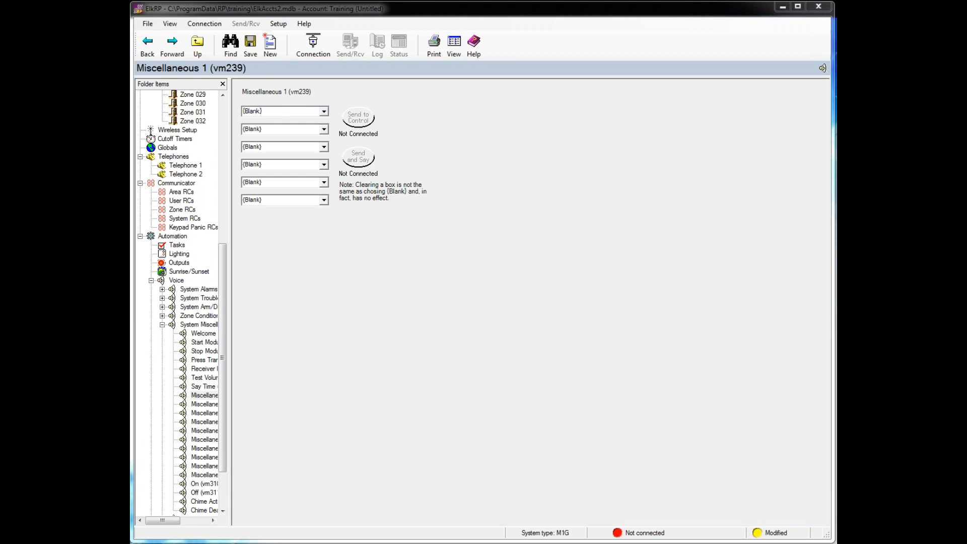
left_click(324, 112)
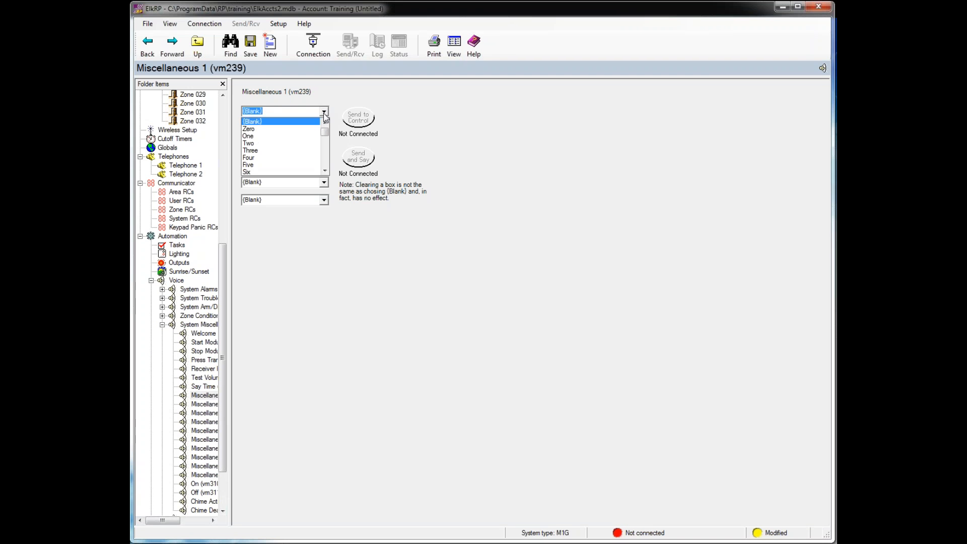
type("'Custom1")
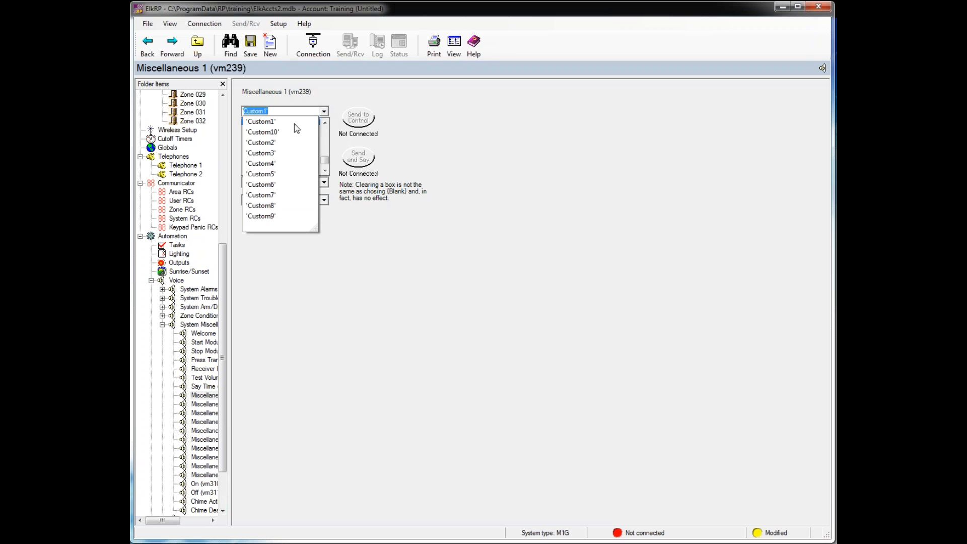
left_click(265, 123)
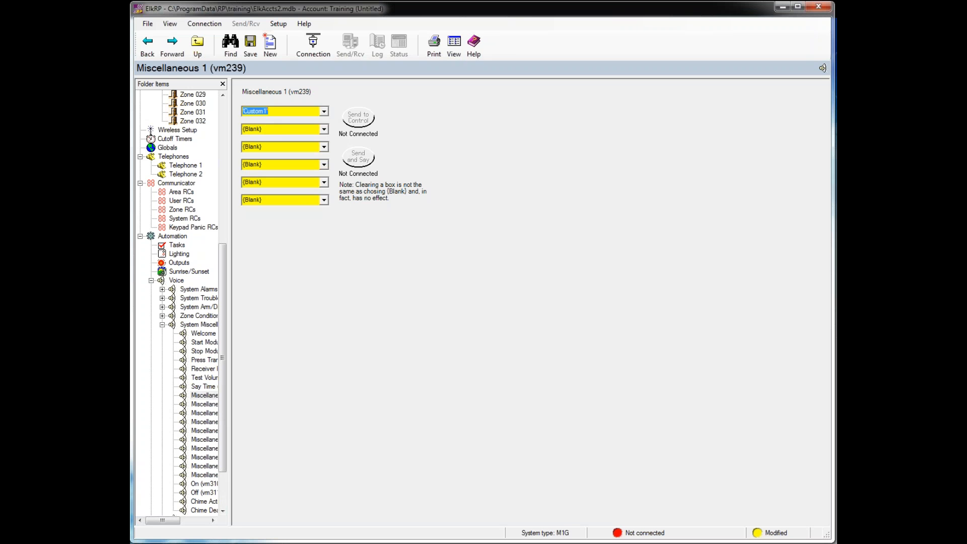
left_click_drag(224, 273, 224, 305)
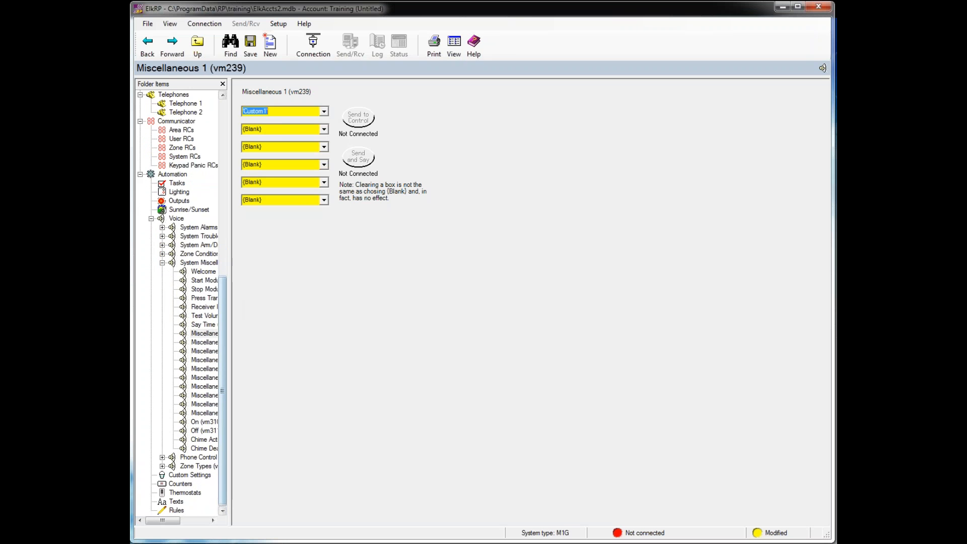
left_click(162, 263)
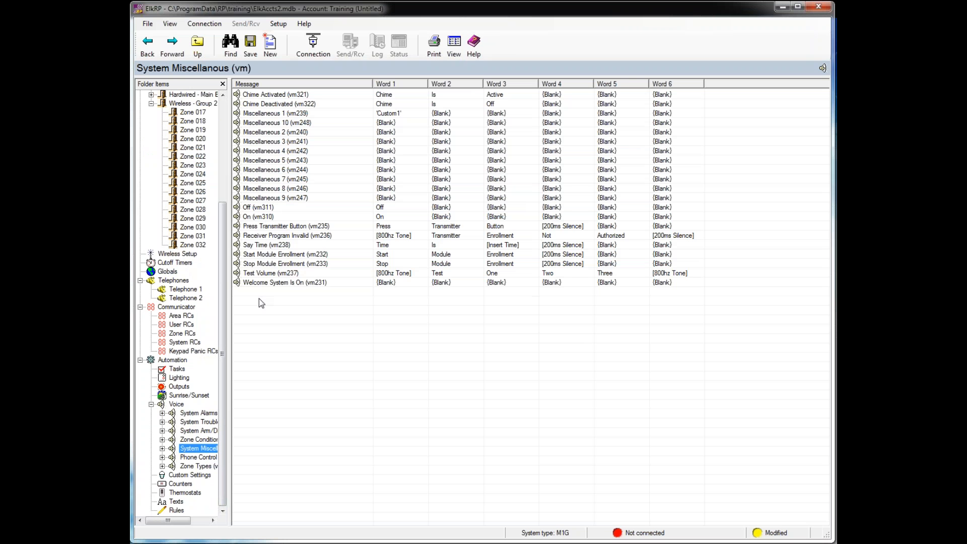
- In Custom Settings, name setting 1 'Water Lawn'
left_click(184, 476)
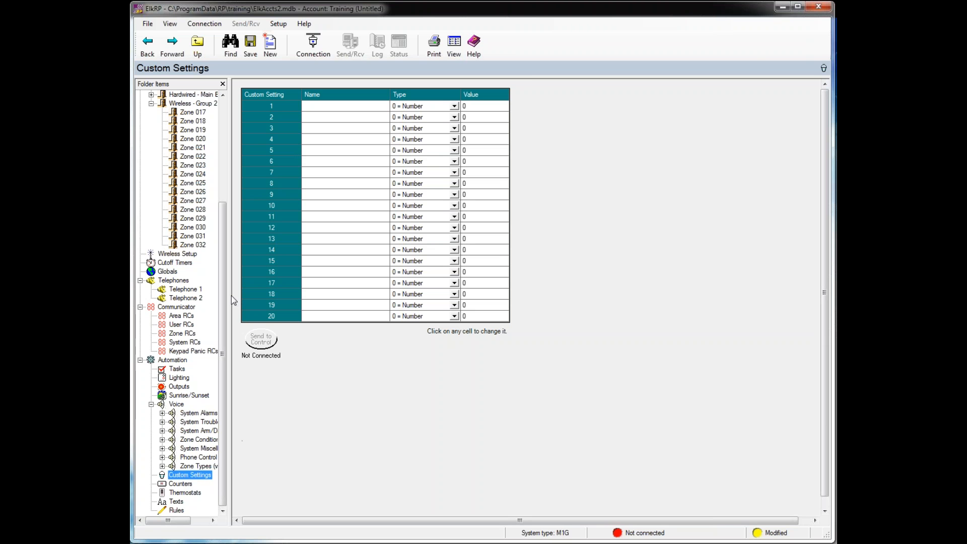
left_click_drag(231, 295, 300, 295)
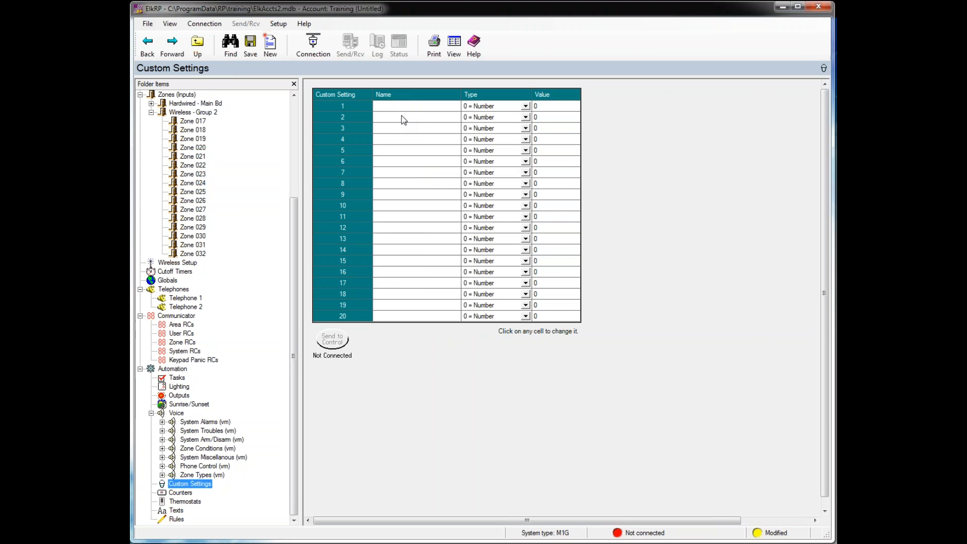
left_click(526, 106)
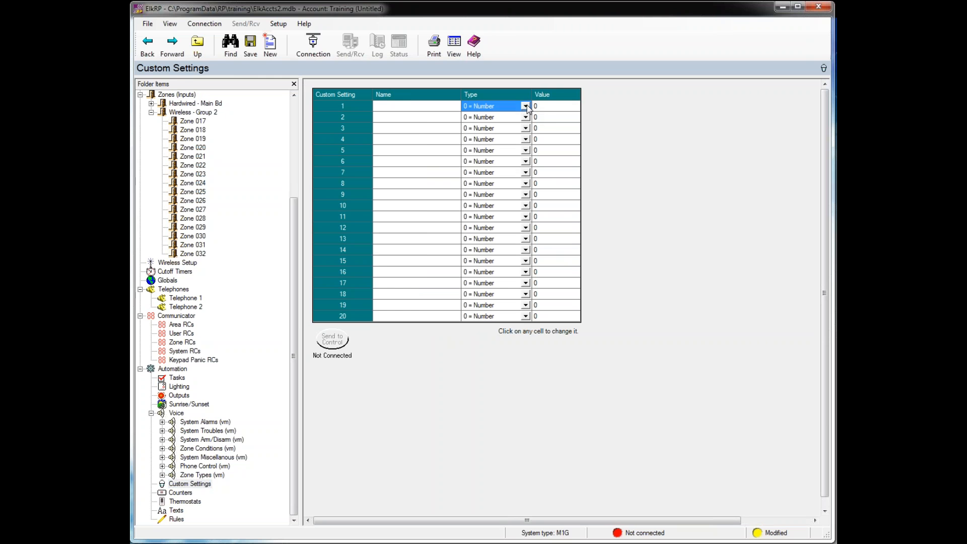
left_click(526, 107)
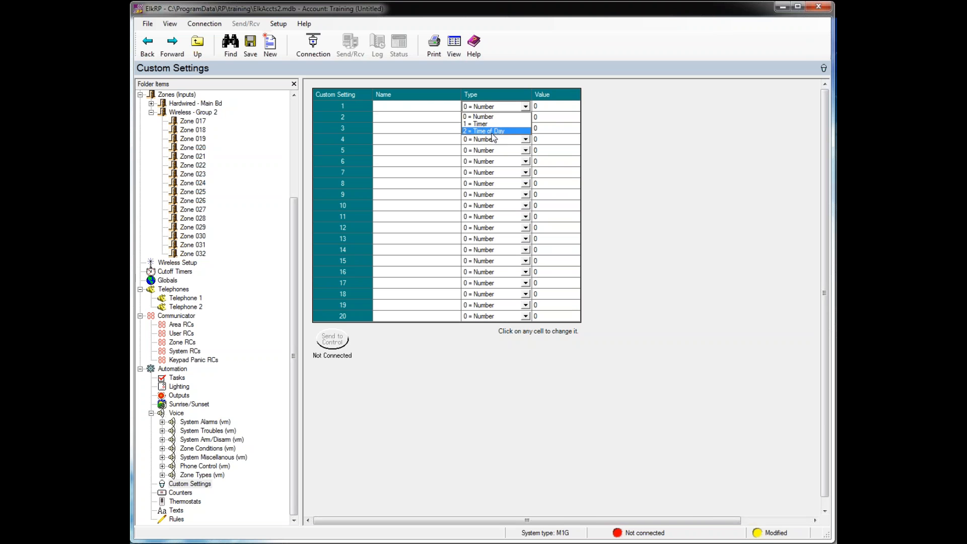
left_click(385, 105)
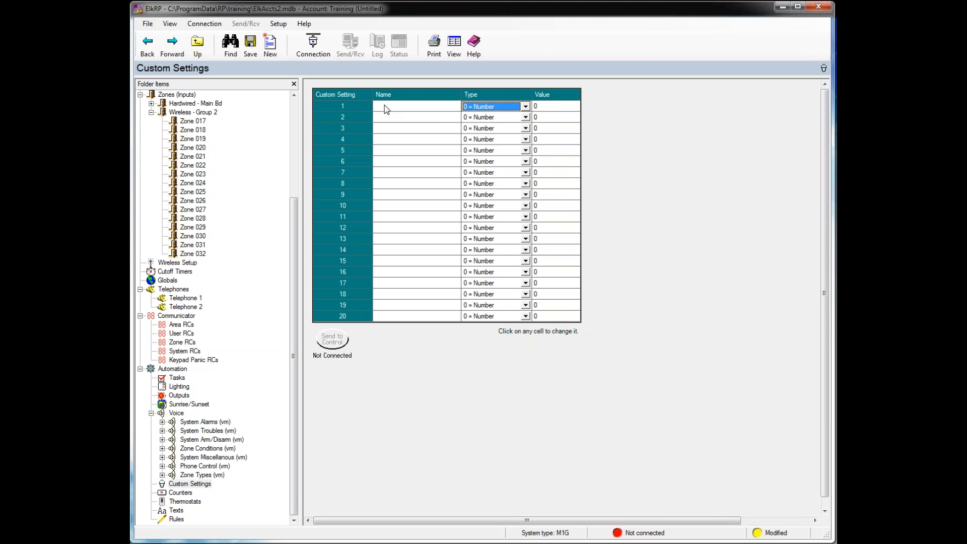
left_click(384, 104)
type("Wat")
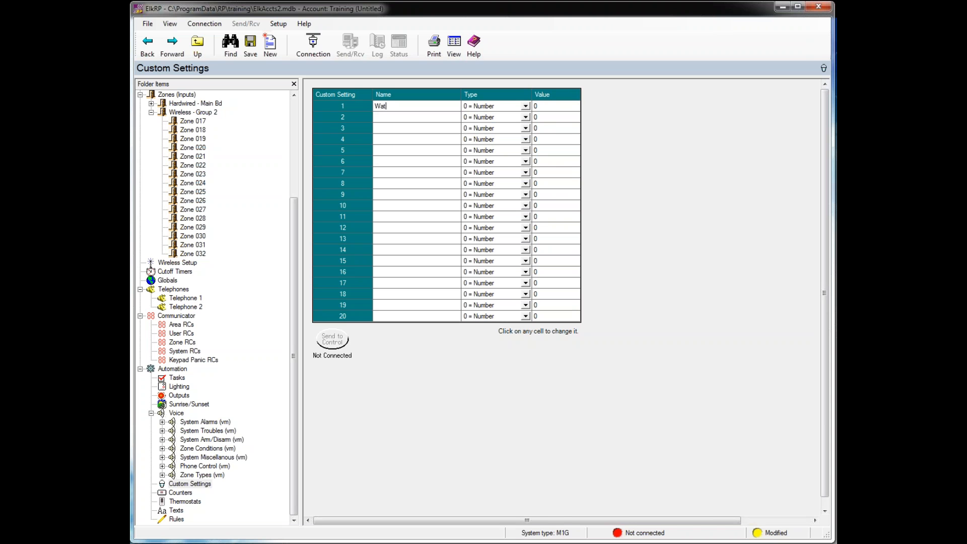
type("er The ")
type("La")
key("BackSpace")
key("BackSpace")
key("BackSpace")
key("BackSpace")
key("BackSpace")
key("BackSpace")
type("Lawn")
- Make Water Lawn a 2 = Time of Day setting and set its hour to 5:00 AM
left_click(524, 107)
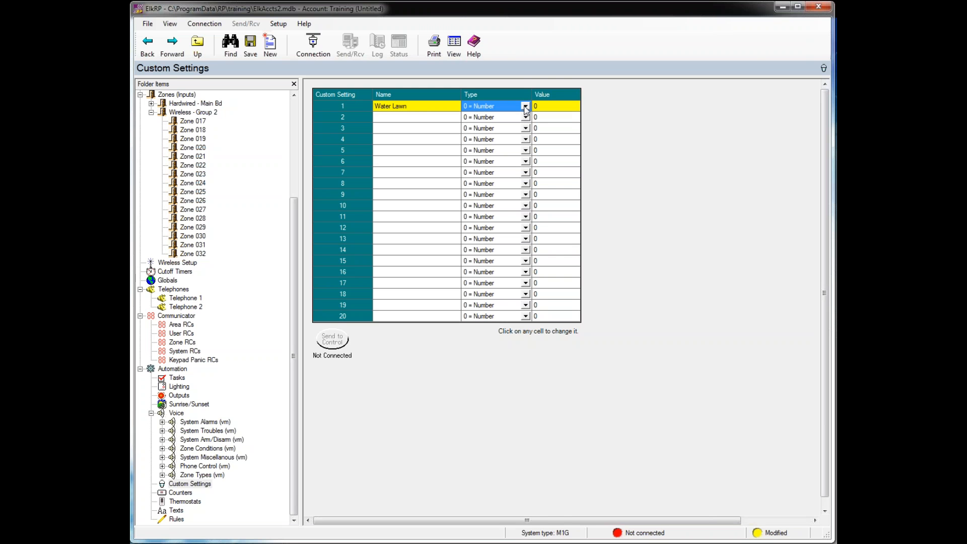
left_click(524, 106)
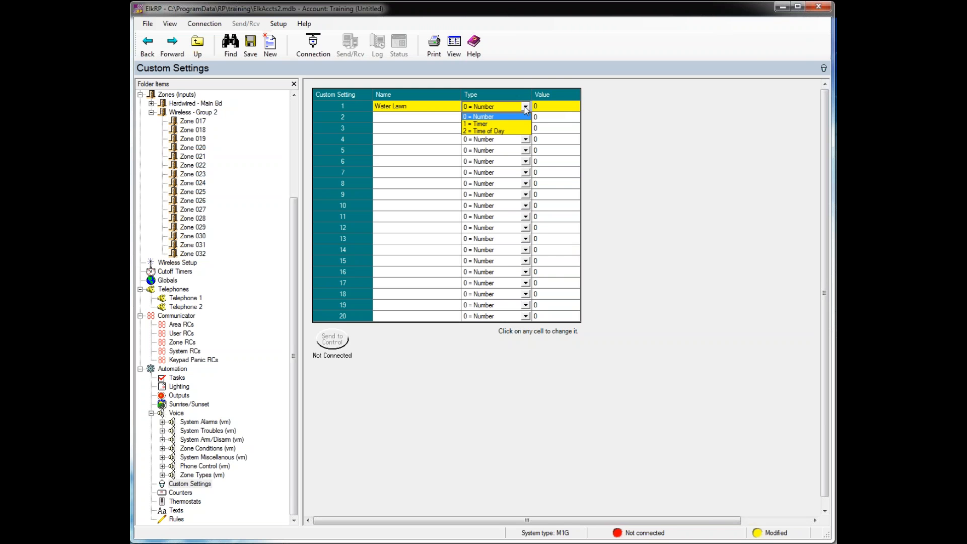
left_click(488, 132)
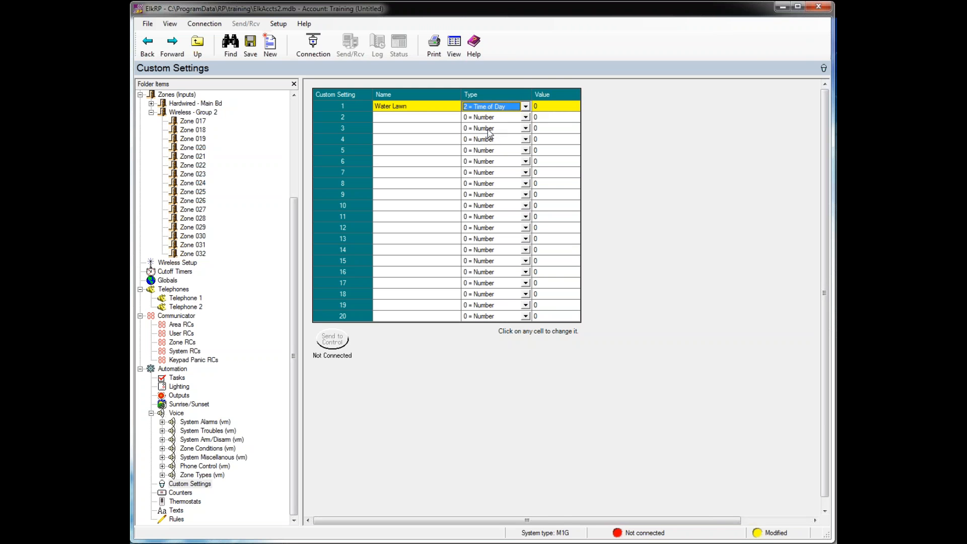
left_click(548, 107)
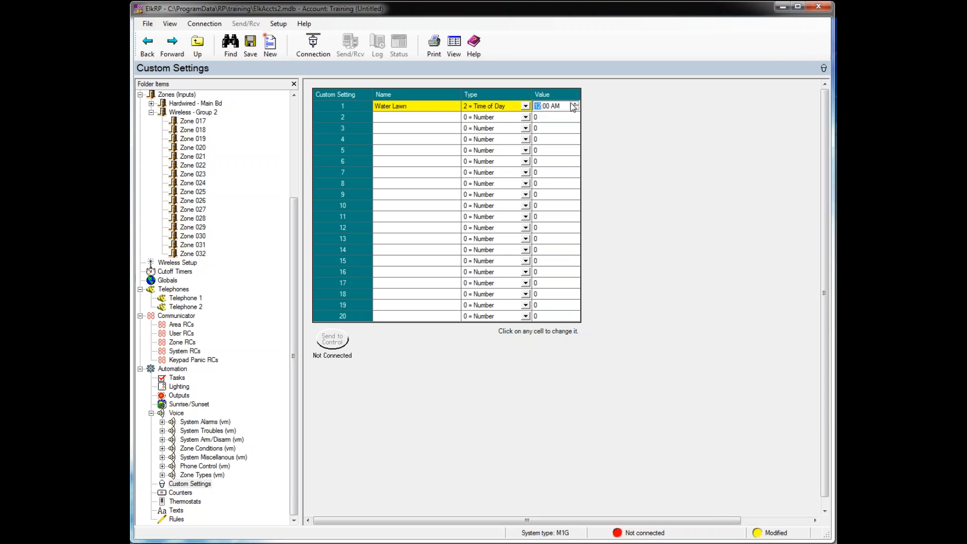
left_click(575, 104)
- Keep Water Lawn at 5:00 AM and add setting 2 'Sprinkler' as 1 = Timer, value 10
left_click(389, 119)
left_click(389, 117)
type("Sprinkler")
left_click(526, 117)
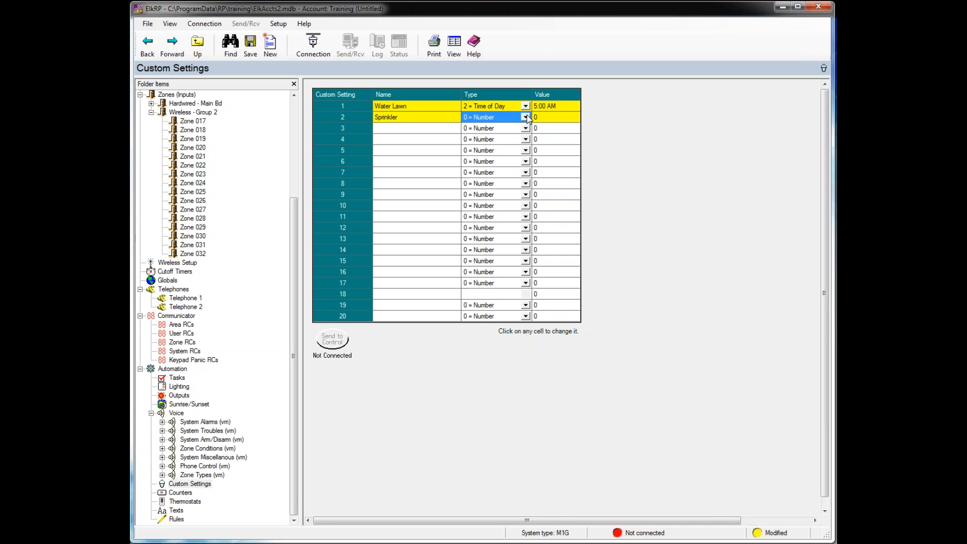
left_click(525, 117)
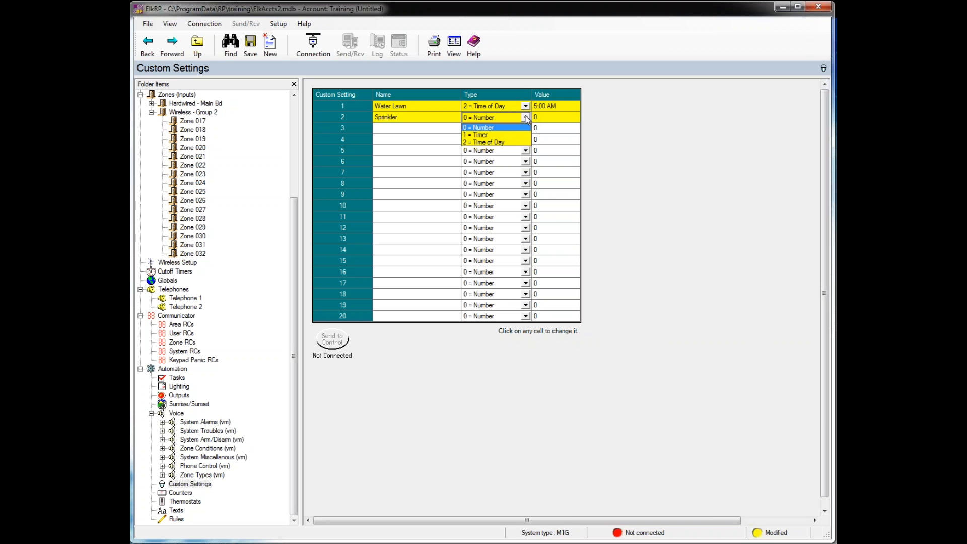
left_click(483, 135)
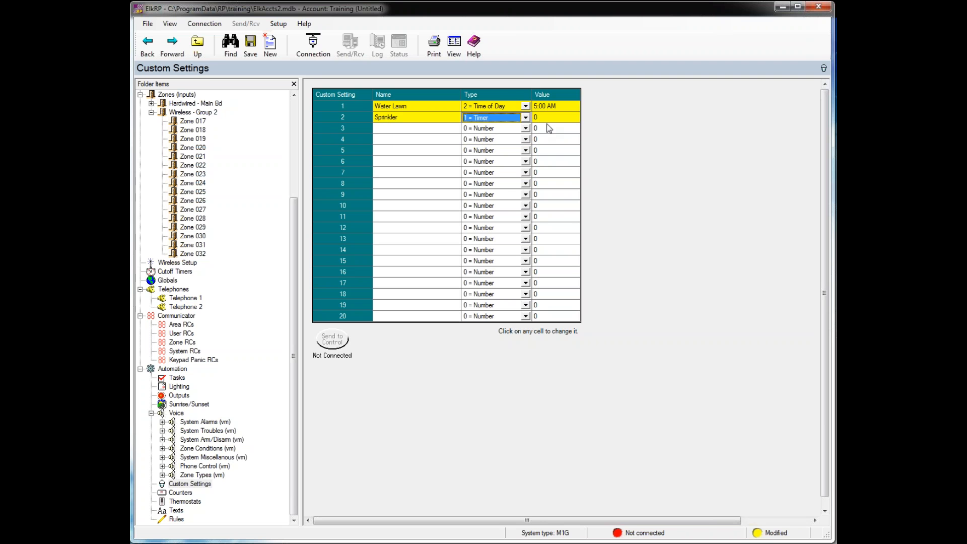
left_click(545, 119)
left_click(545, 120)
type("10")
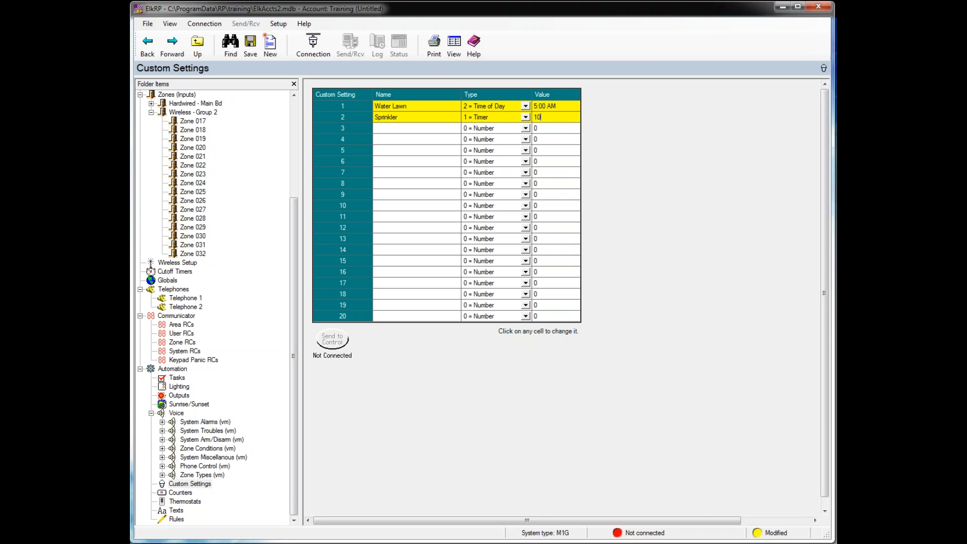
key("Return")
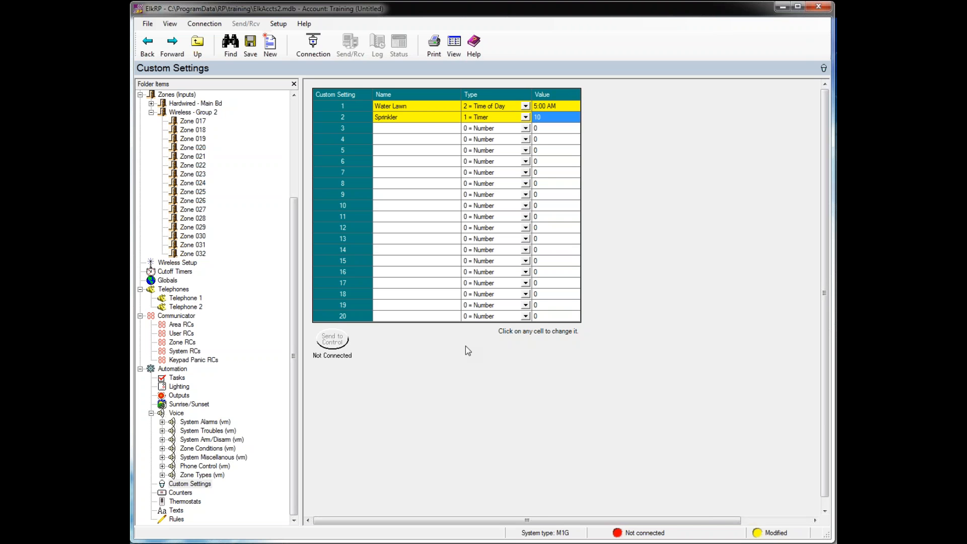
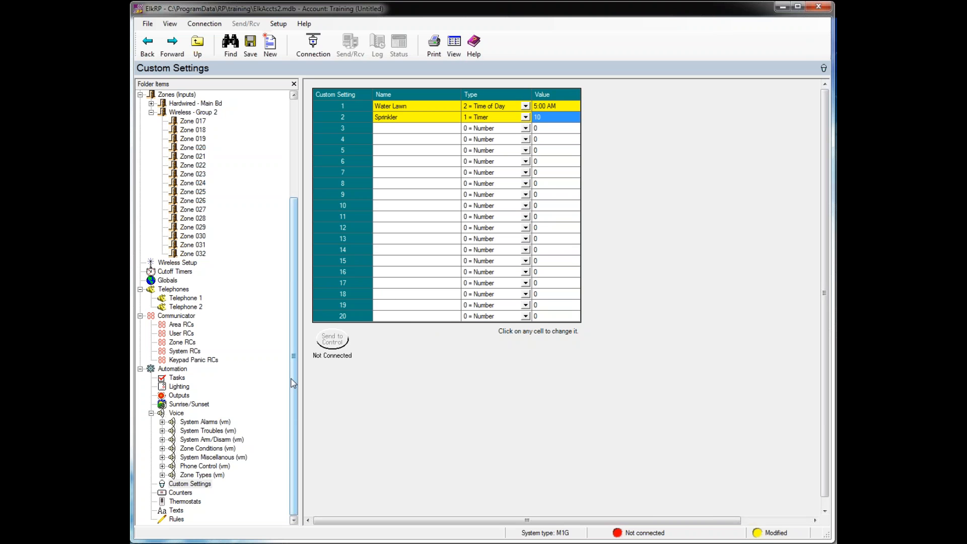
- Go to the Counters list under Automation for the Training account
left_click(179, 494)
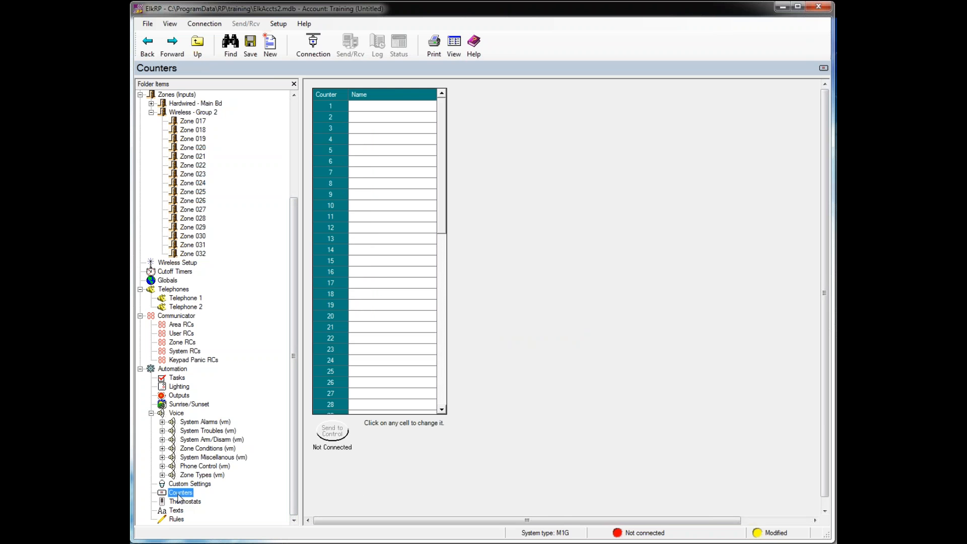
- Name counter 1 'Front Light' in the Counters grid
left_click_drag(441, 222, 451, 419)
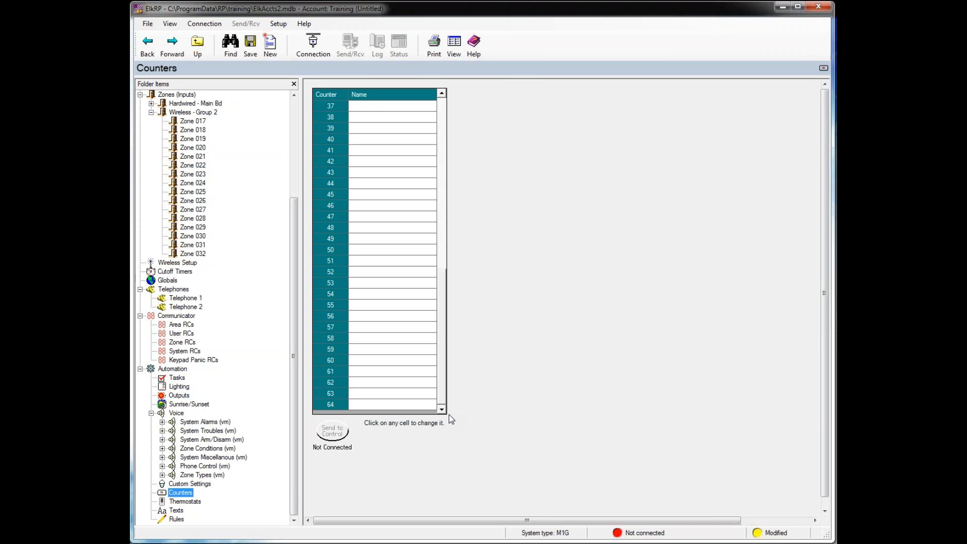
left_click_drag(443, 332, 446, 113)
left_click(357, 109)
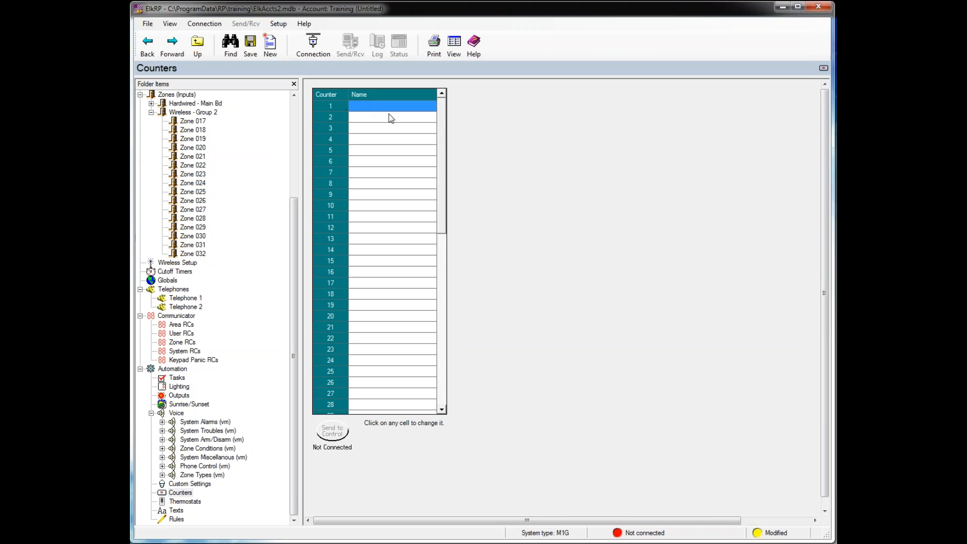
type("Front ")
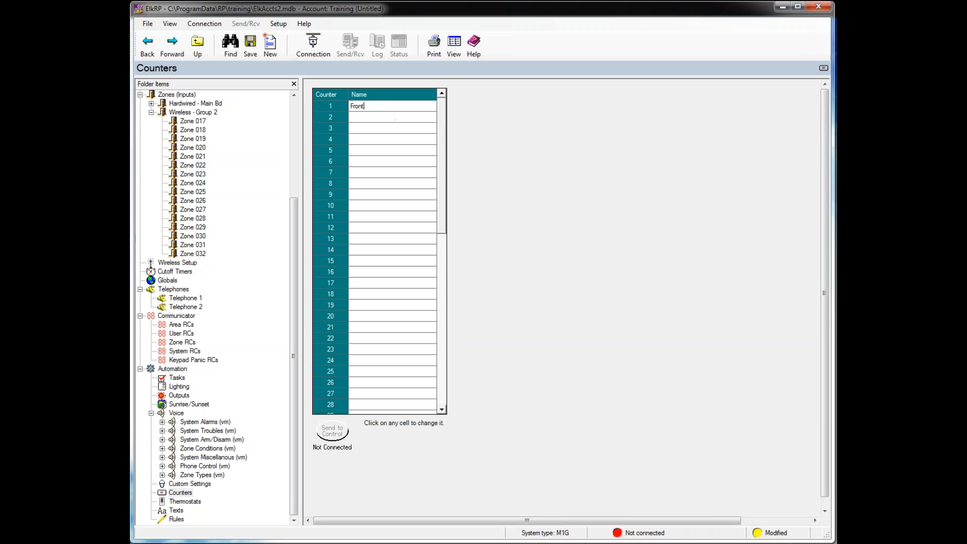
type("Light")
key("Return")
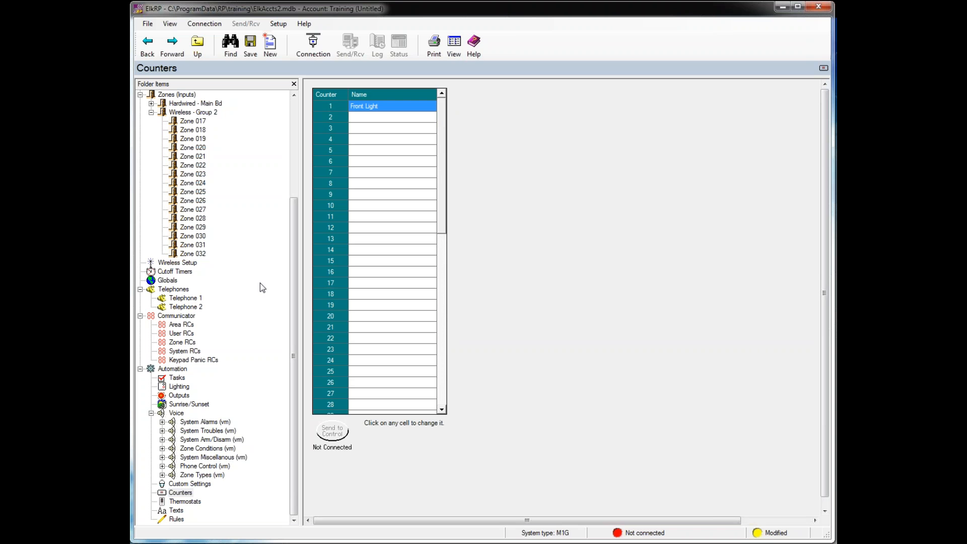
left_click(190, 504)
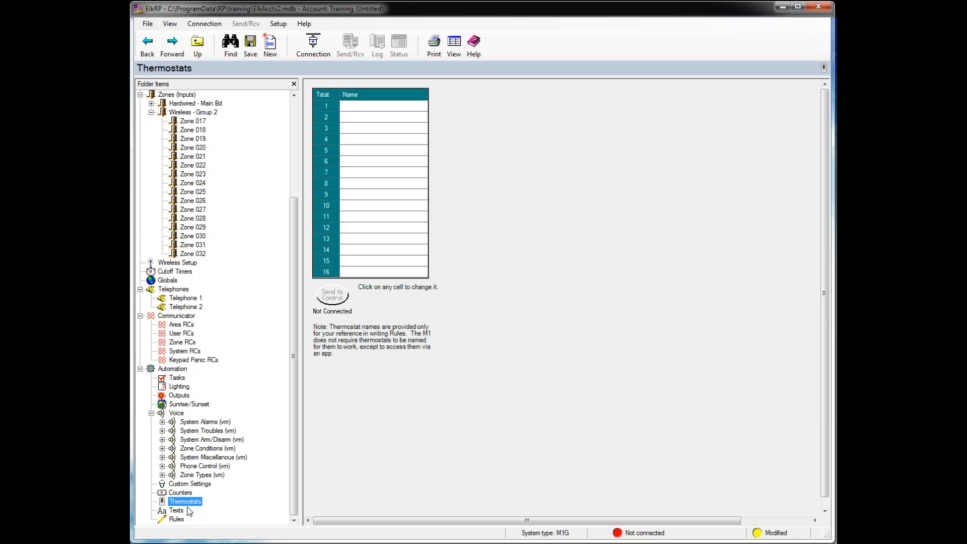
- Look at the Texts page, cancel a new text string without adding it, and go to Rules
left_click(176, 511)
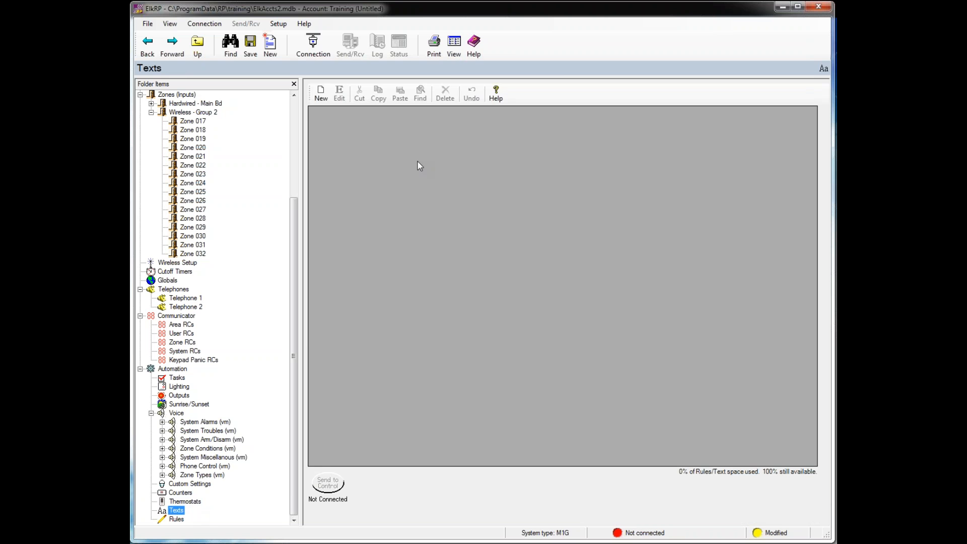
left_click(323, 96)
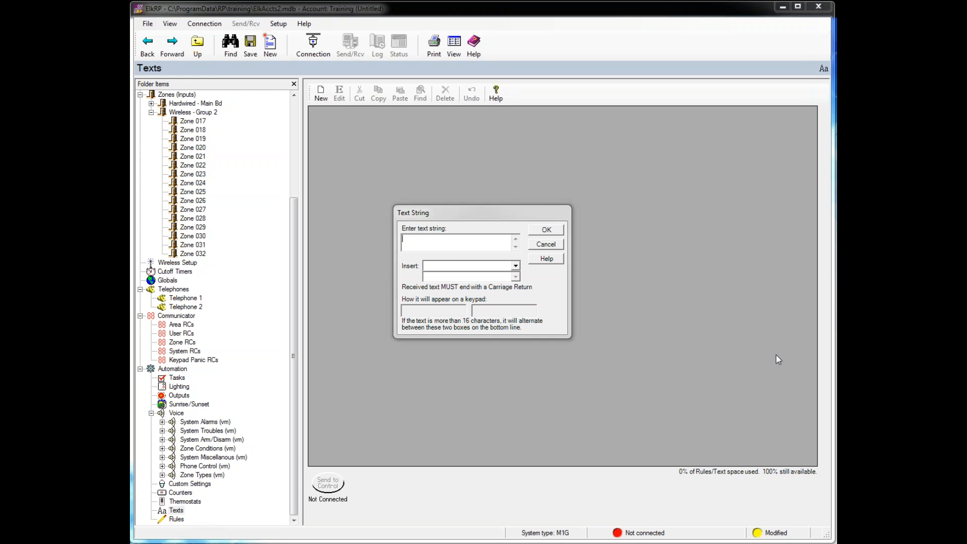
left_click(546, 243)
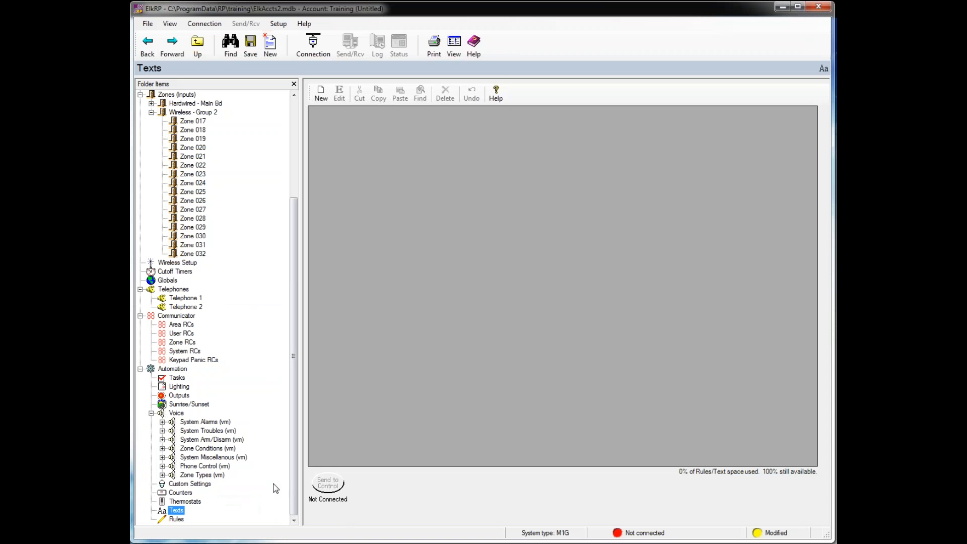
left_click(178, 519)
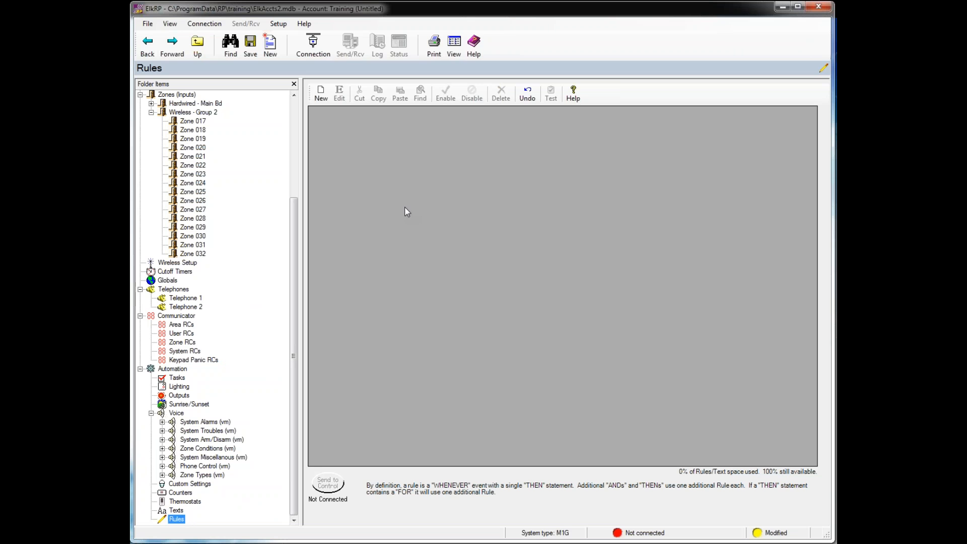
- Start a new rule with a Keypad F Key Press trigger
left_click(320, 97)
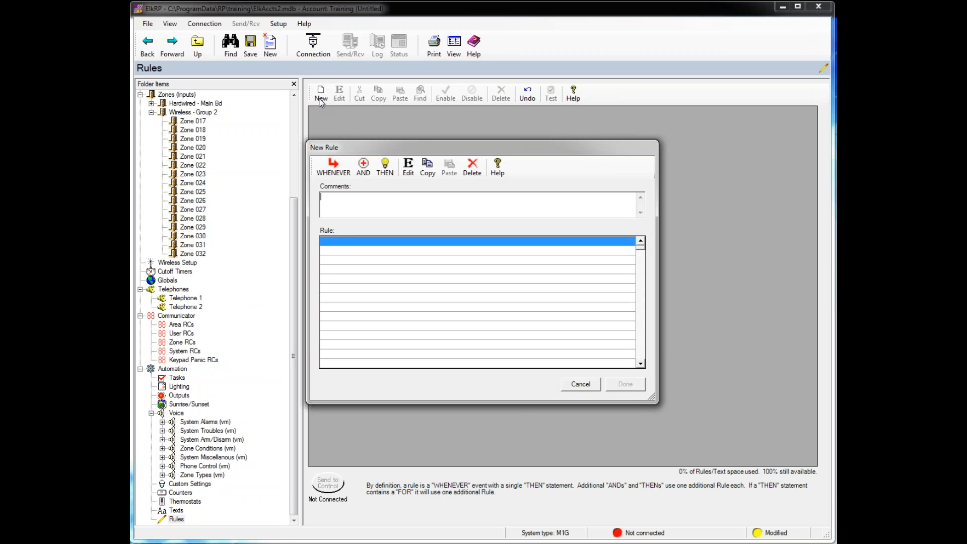
left_click(325, 174)
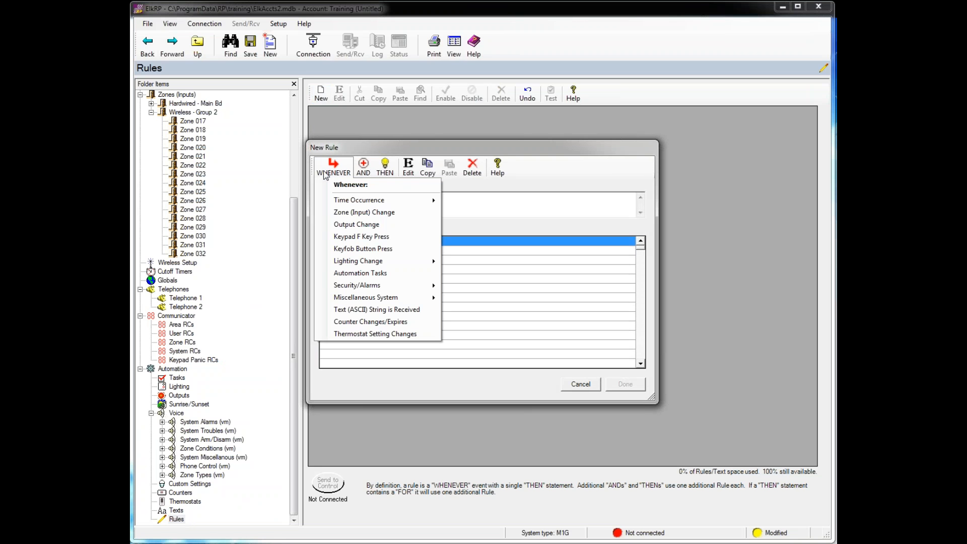
mouse_move(372, 204)
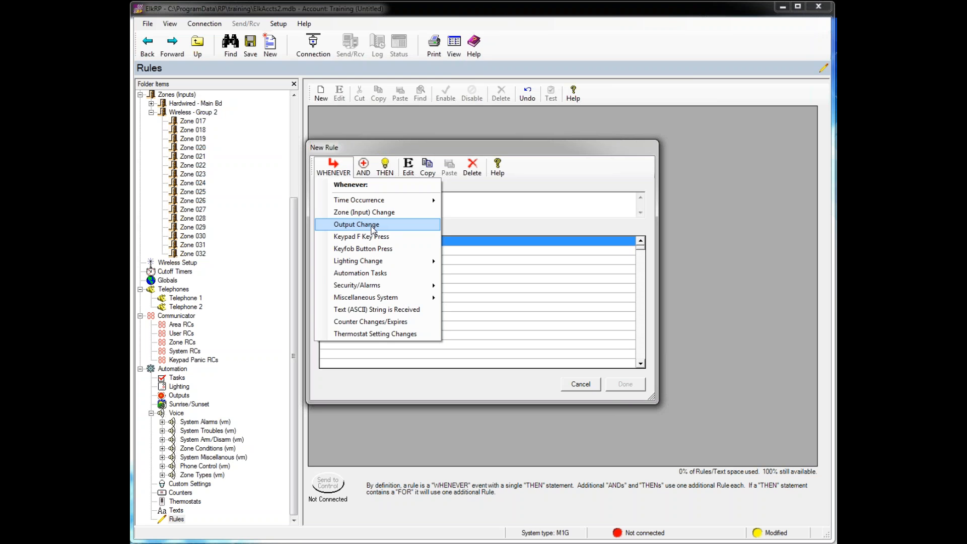
left_click(354, 238)
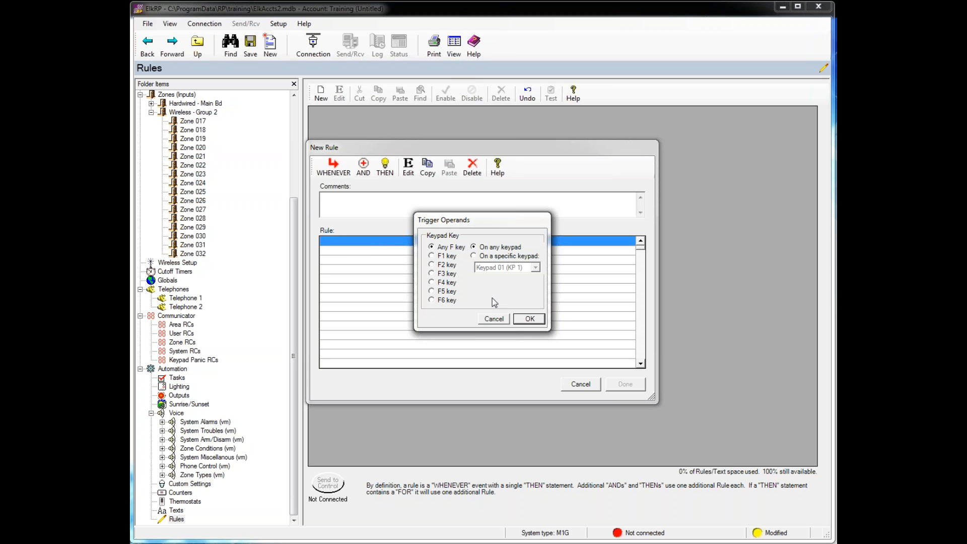
- Swap the F key trigger for the Heat Mode (Task 1) automation task, after checking Keyfob Button Press
left_click(496, 320)
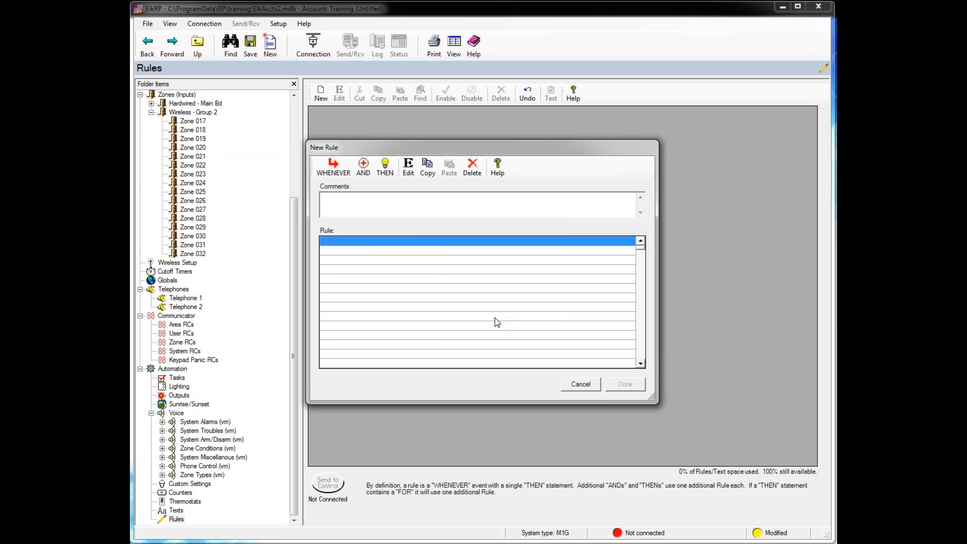
left_click(330, 169)
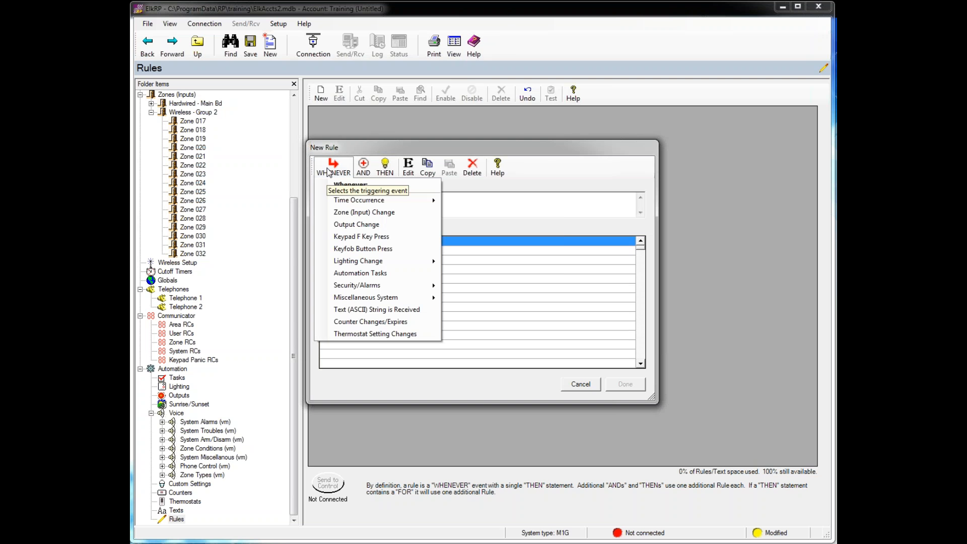
left_click(358, 249)
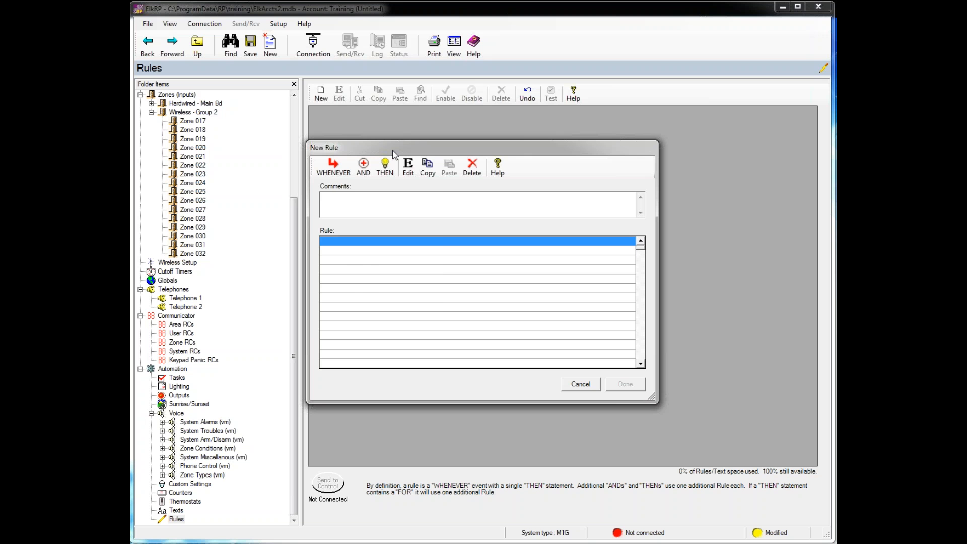
left_click(323, 173)
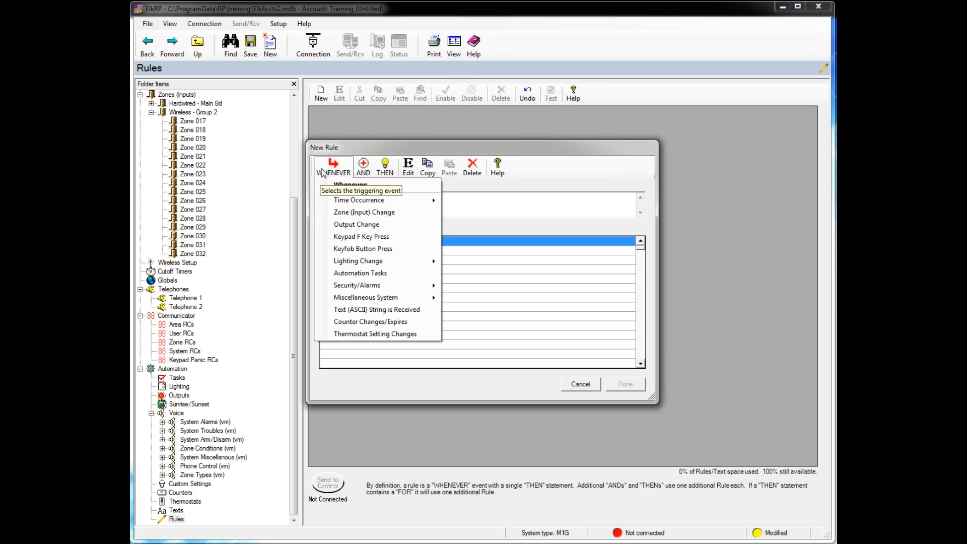
left_click(362, 275)
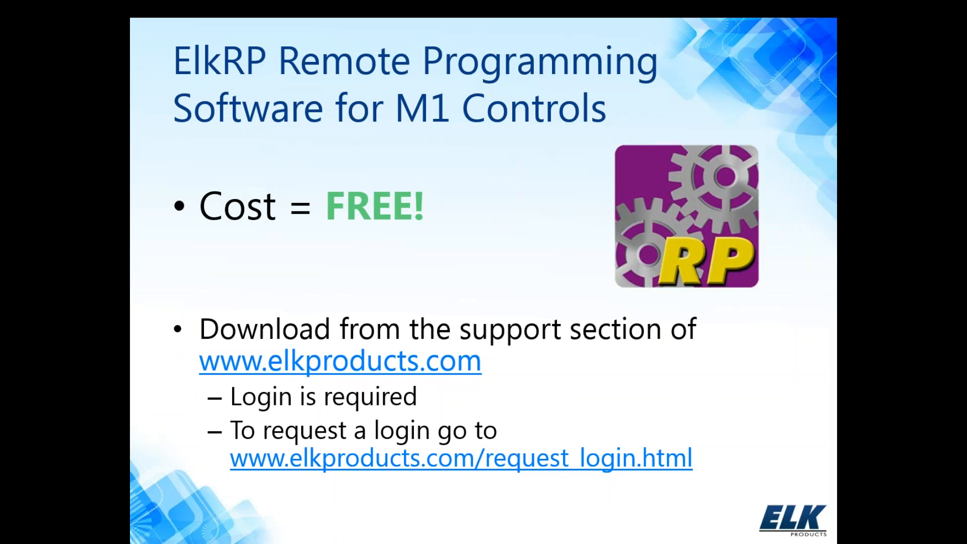
- End the PowerPoint slide show and close the presentation
right_click(694, 458)
left_click(720, 451)
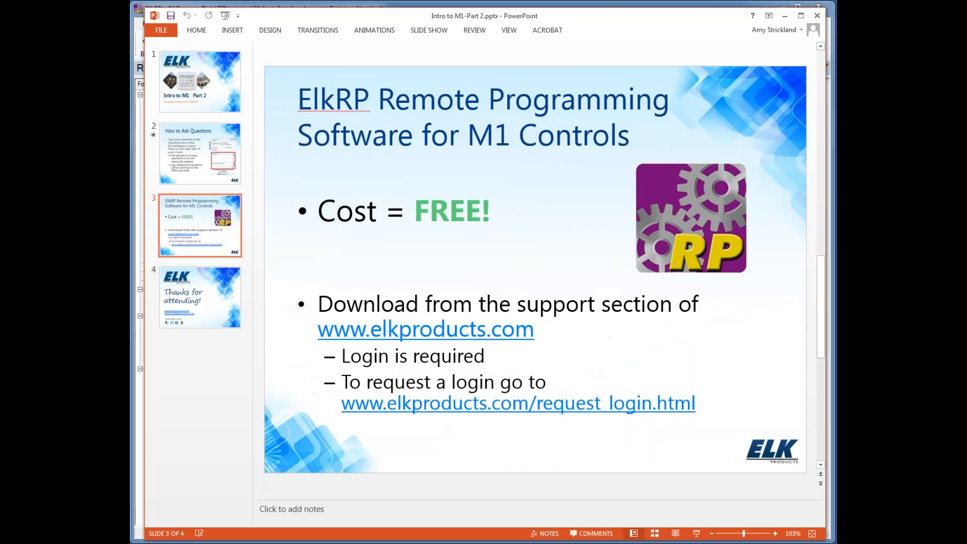
left_click(817, 16)
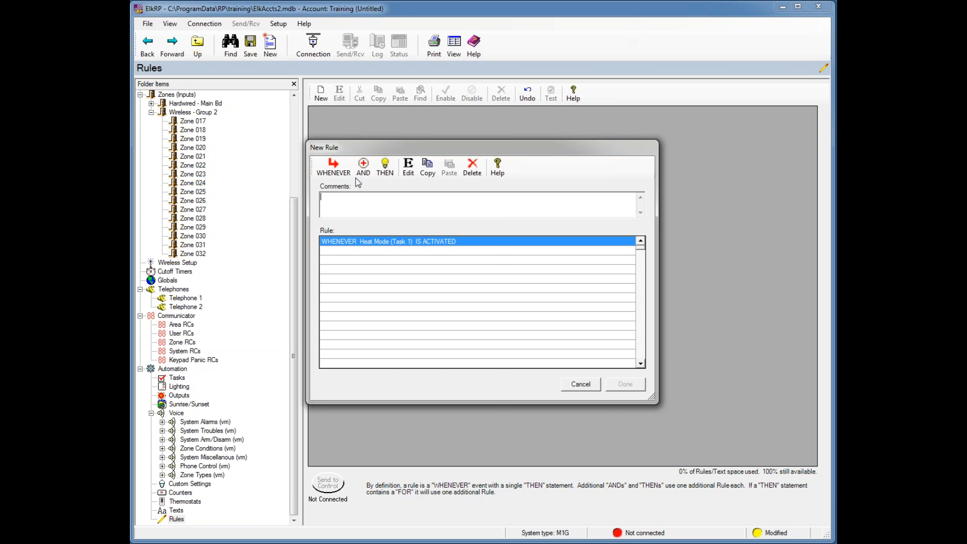
- Try the thermostat heat-mode and heating-desired-temperature actions for the rule, then dismiss them
left_click(385, 175)
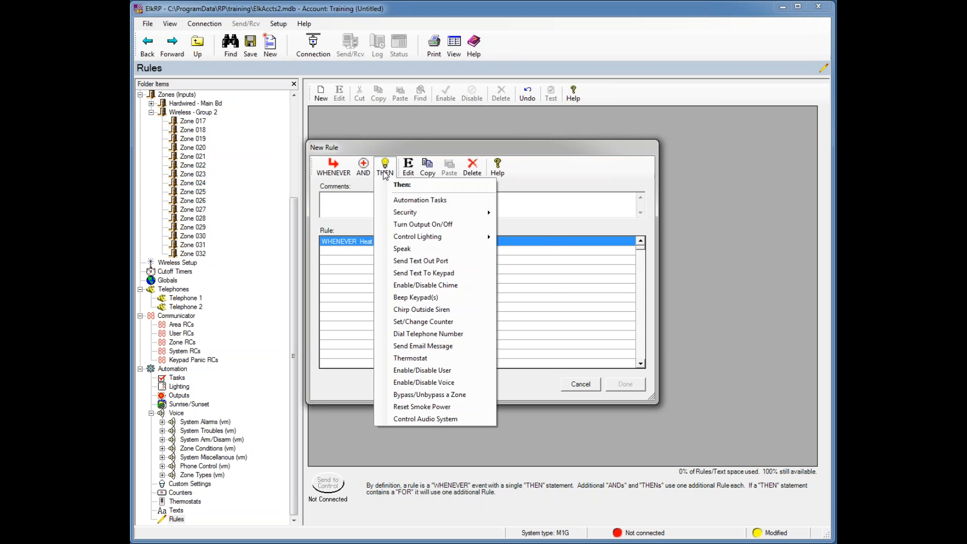
left_click(408, 359)
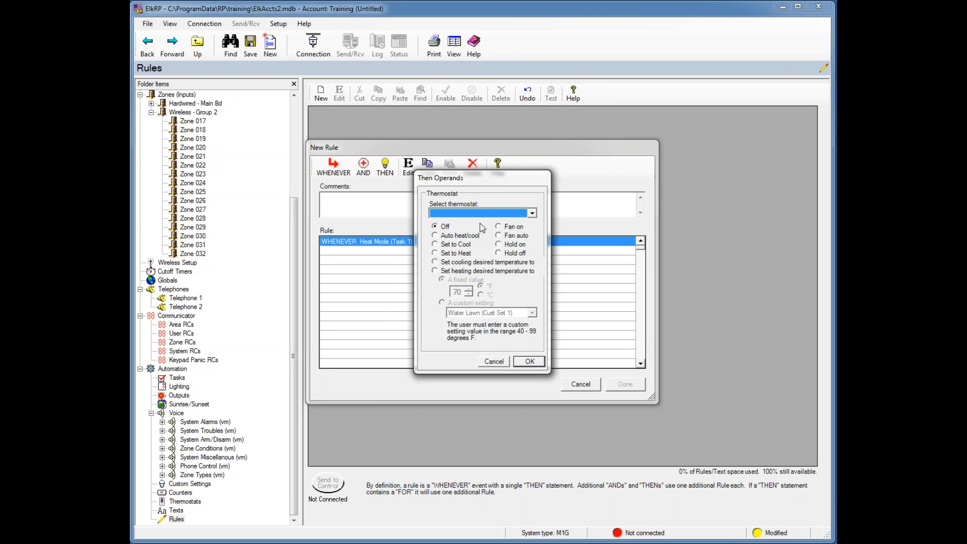
left_click(435, 253)
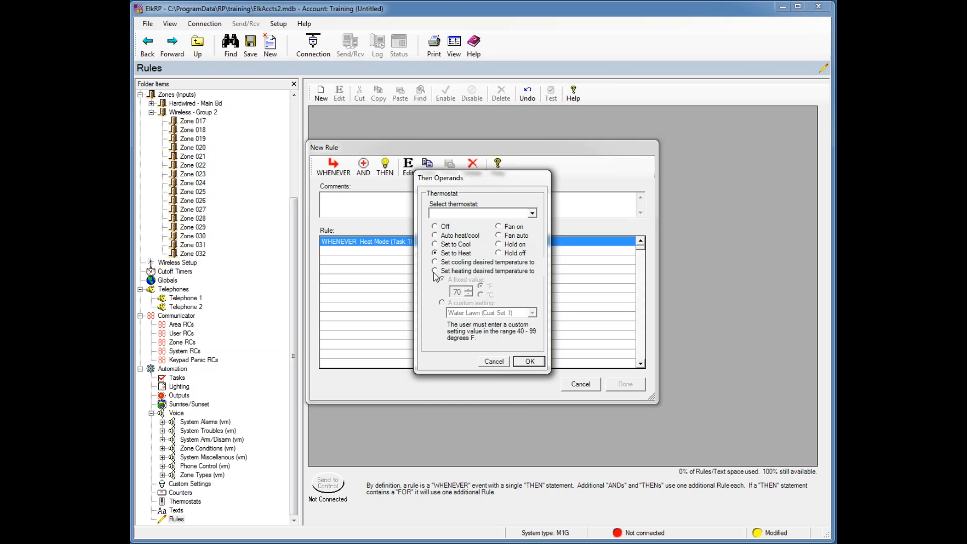
left_click(435, 272)
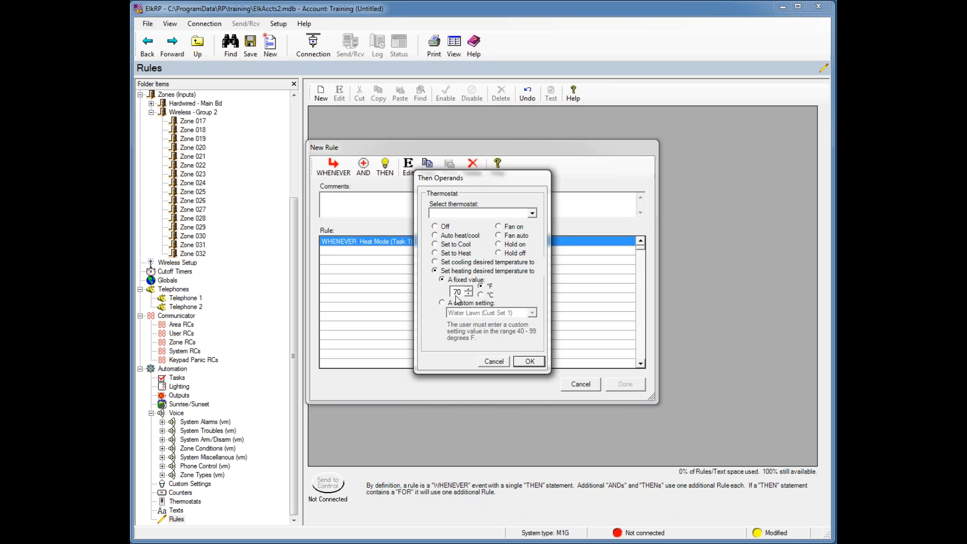
left_click(520, 361)
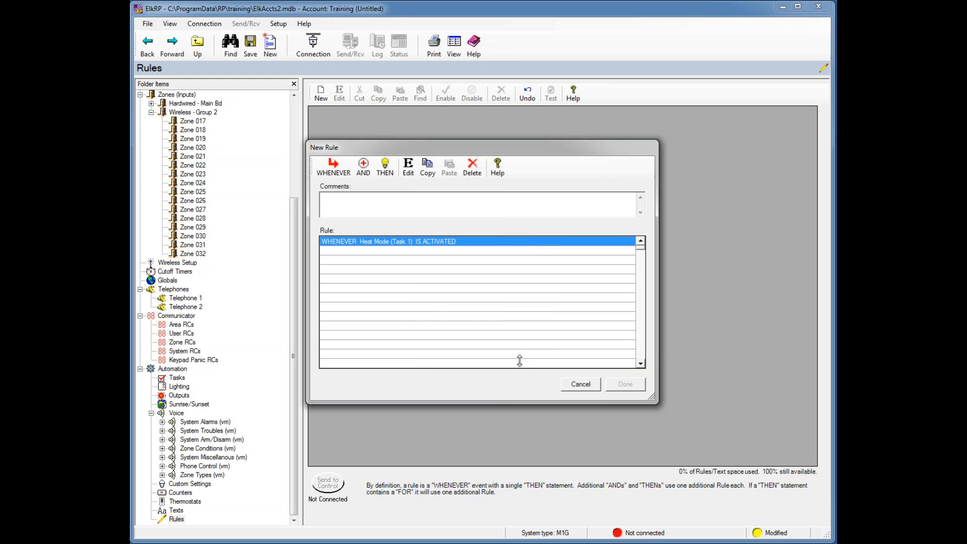
- Revisit the thermostat action options, then cancel the unfinished Heat Mode rule
left_click(385, 167)
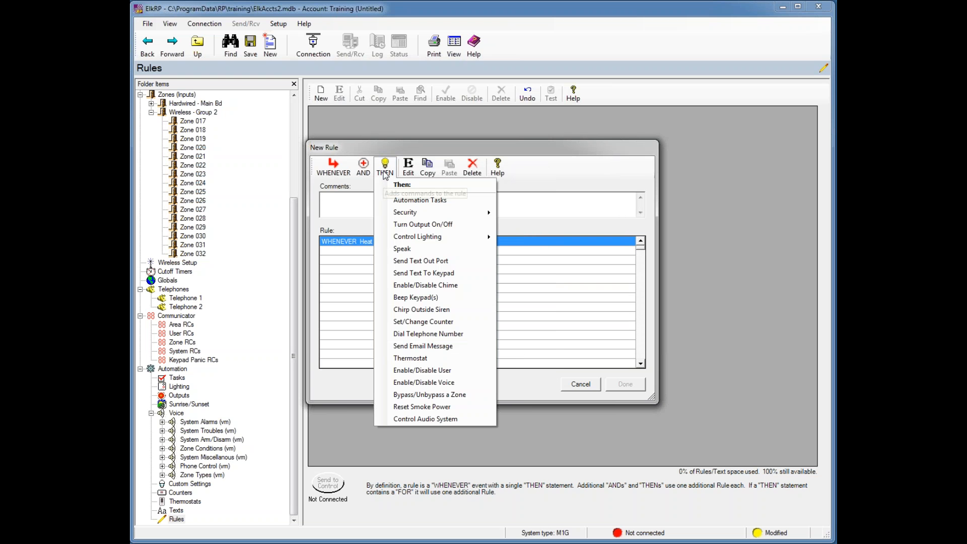
left_click(411, 359)
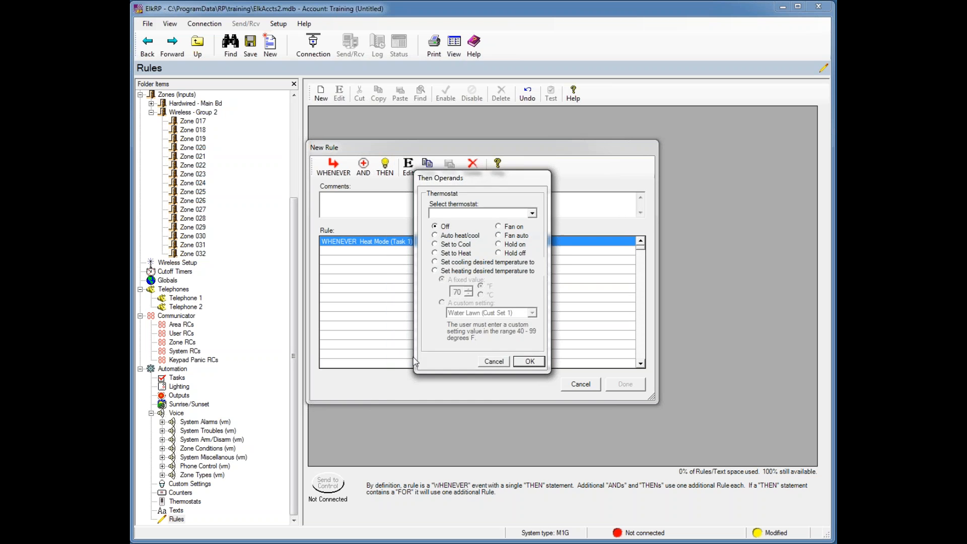
left_click(435, 271)
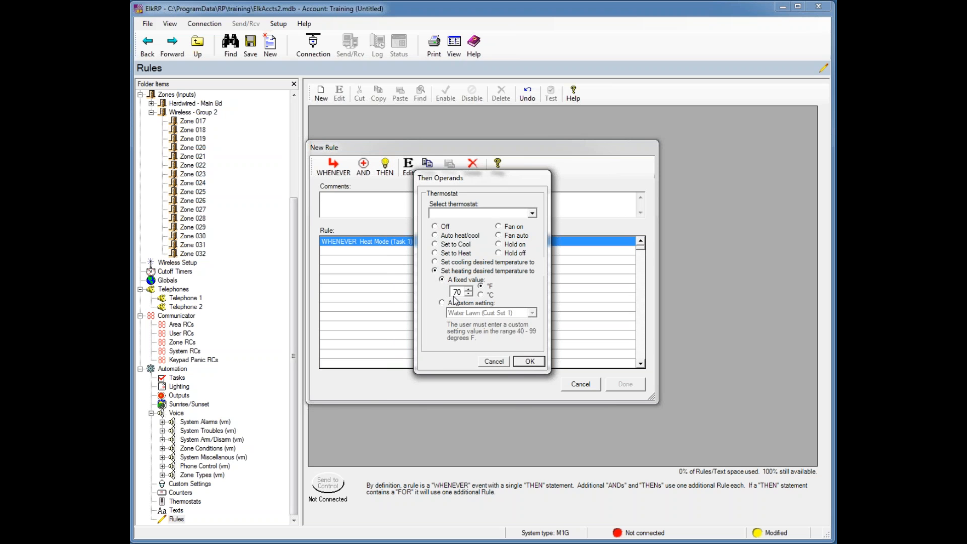
left_click(435, 254)
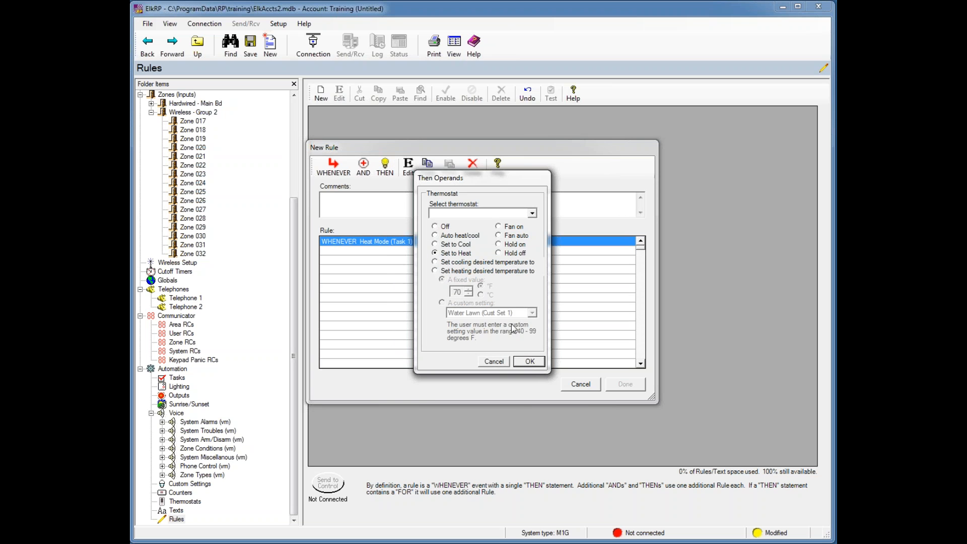
left_click(530, 361)
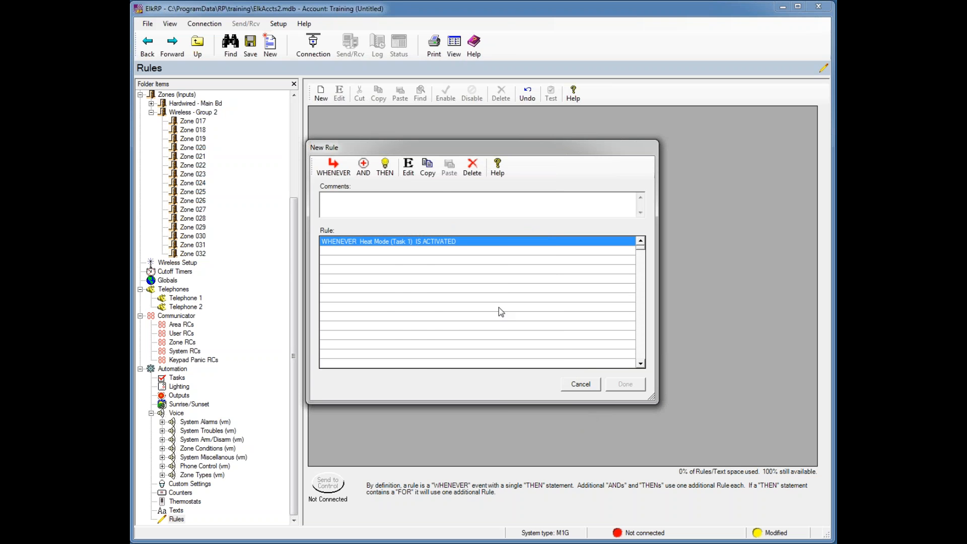
left_click(385, 166)
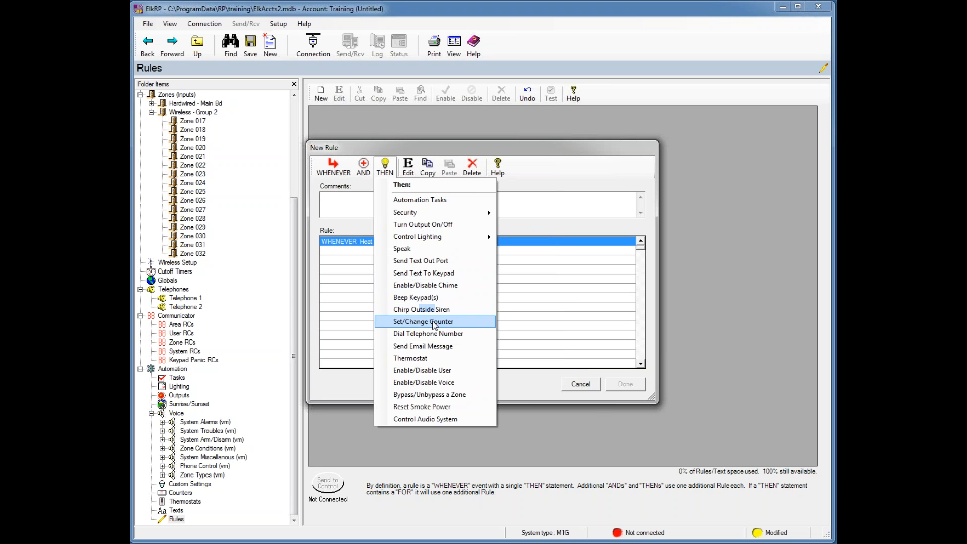
left_click(587, 386)
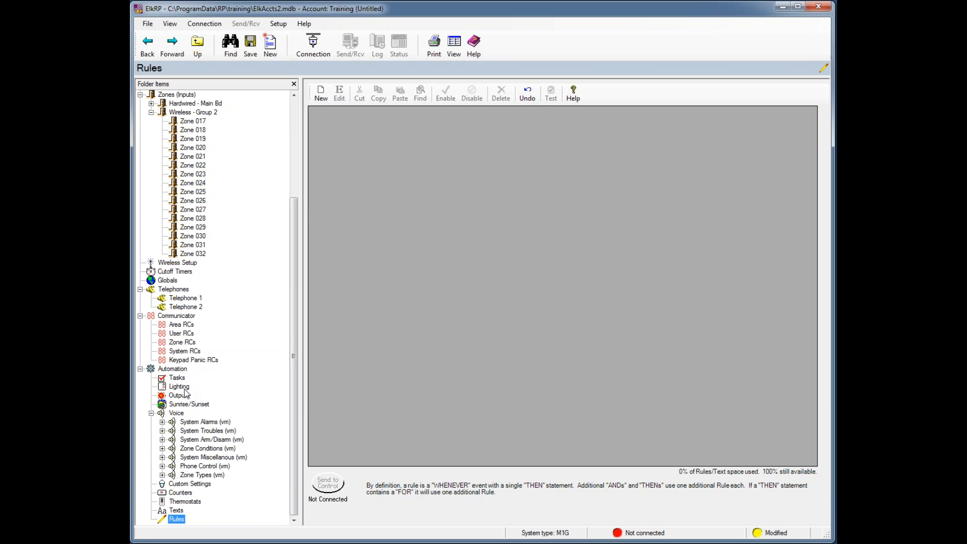
- Rename thermostat 1 from the mistyped 'HLL' to 'Hallway', then go back to Rules
left_click(189, 502)
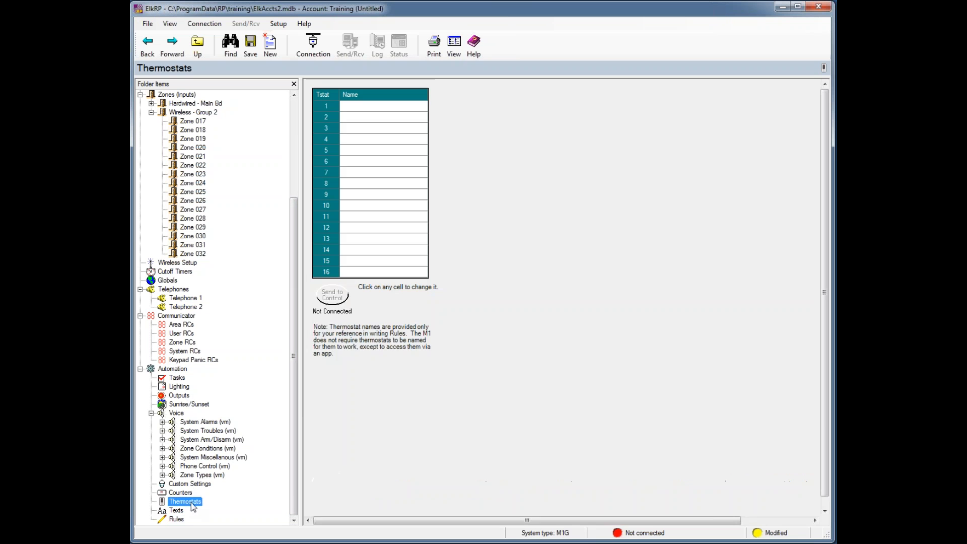
left_click(348, 107)
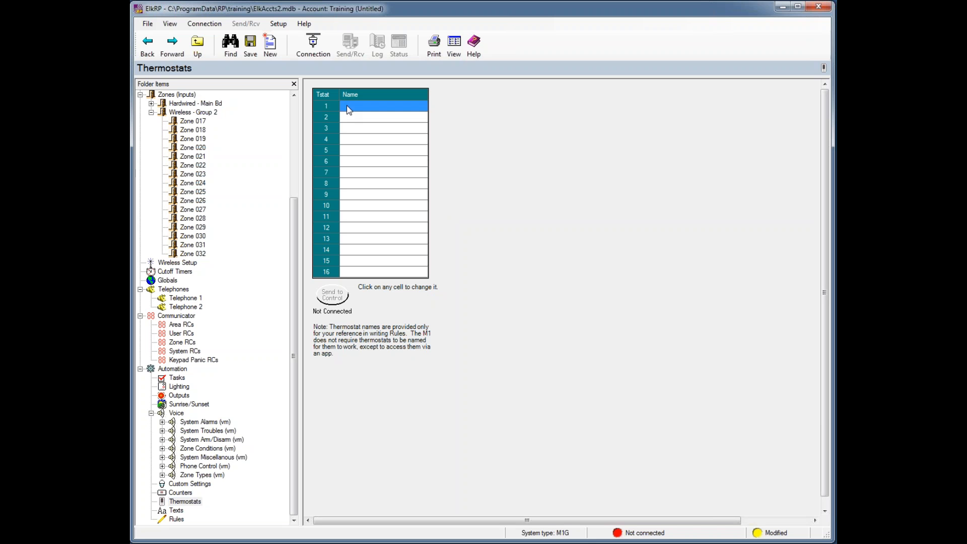
type("HLL")
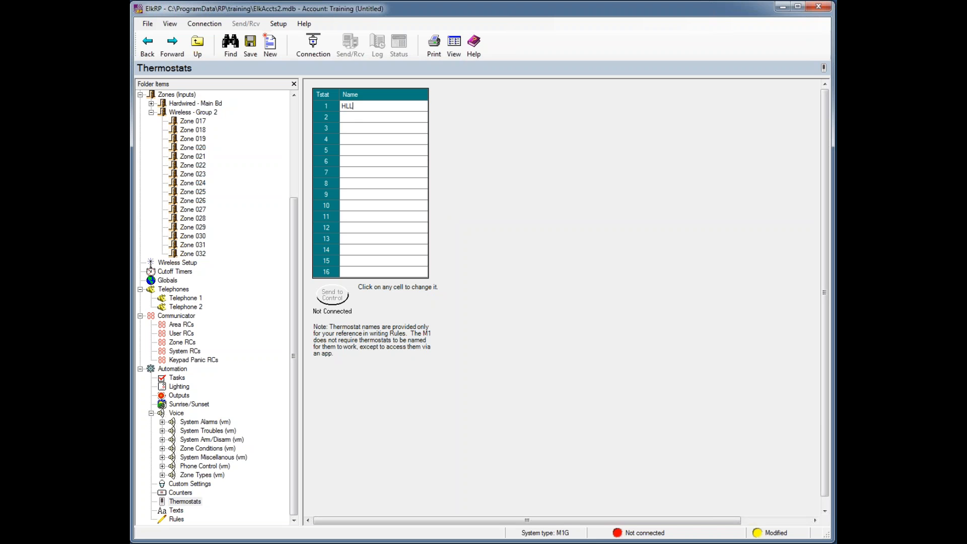
key("Return")
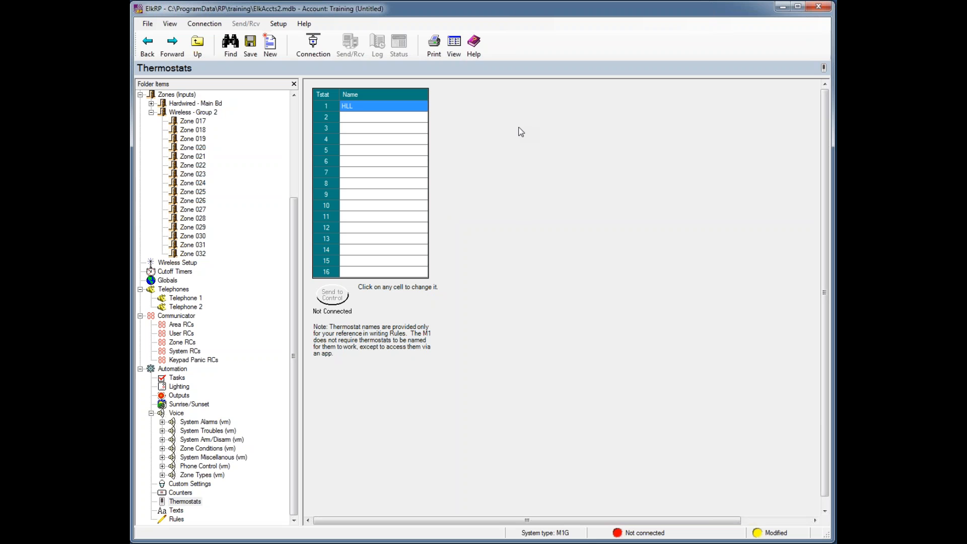
left_click(357, 107)
key("BackSpace")
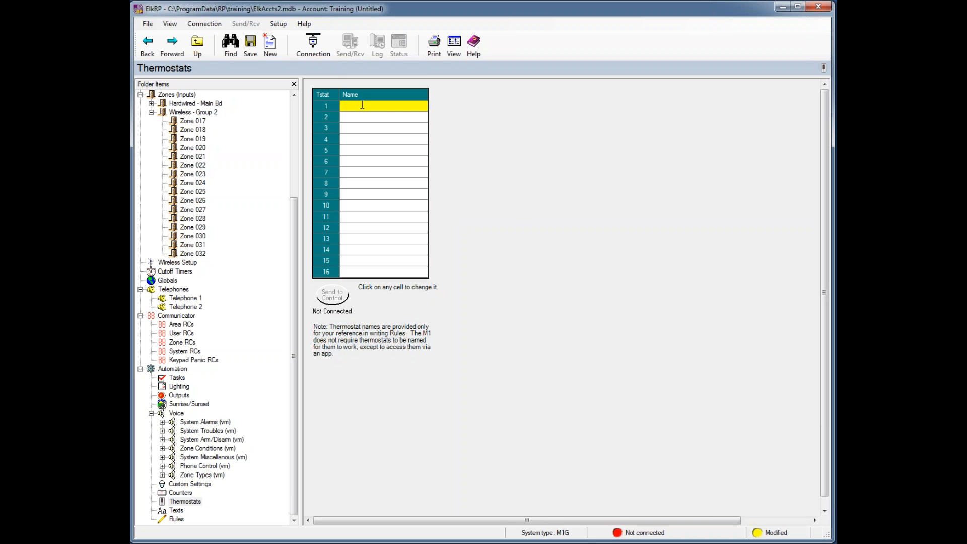
type("hAL")
key("BackSpace")
key("BackSpace")
type("Hallway")
key("Return")
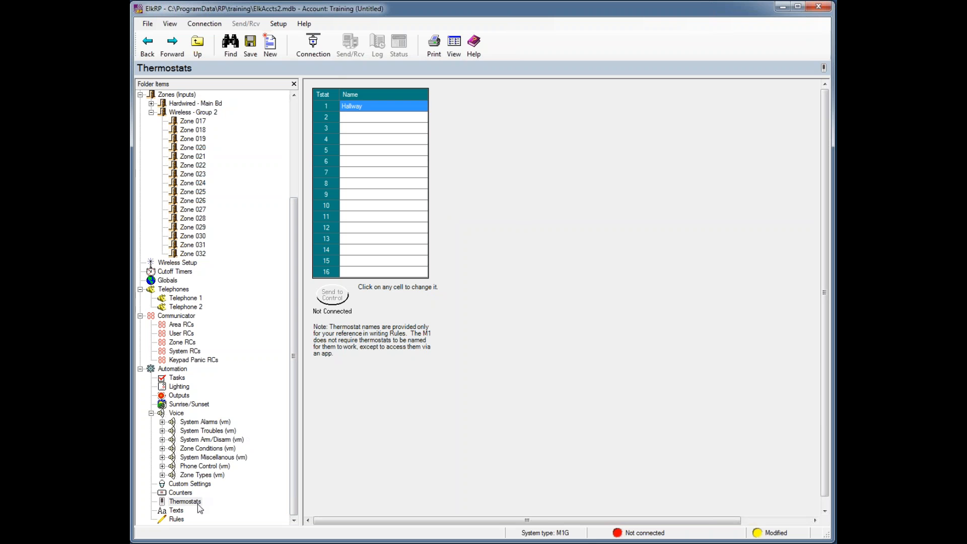
left_click(181, 520)
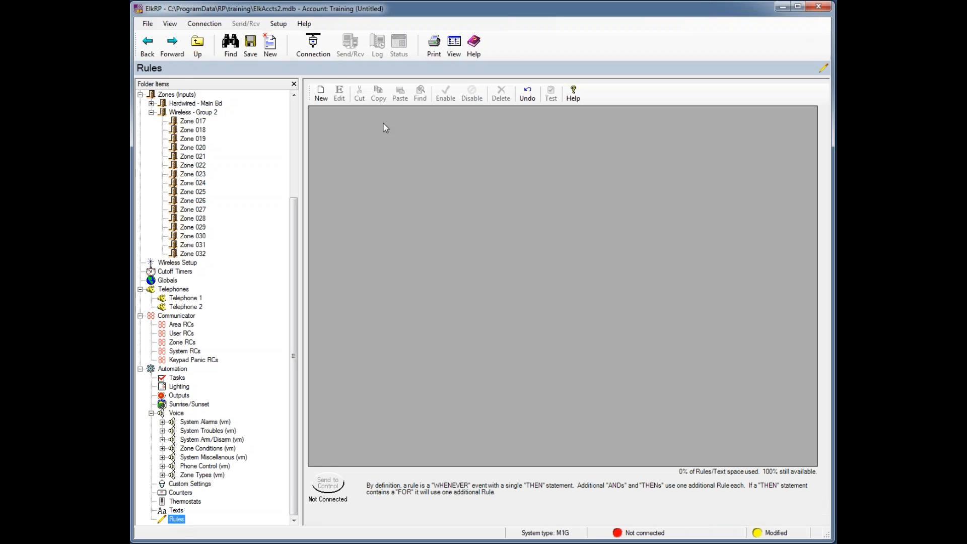
- Save rule 1: when Heat Mode (Task 1) activates, set Hallway heating desired temperature to 70 °F
left_click(323, 94)
left_click(332, 168)
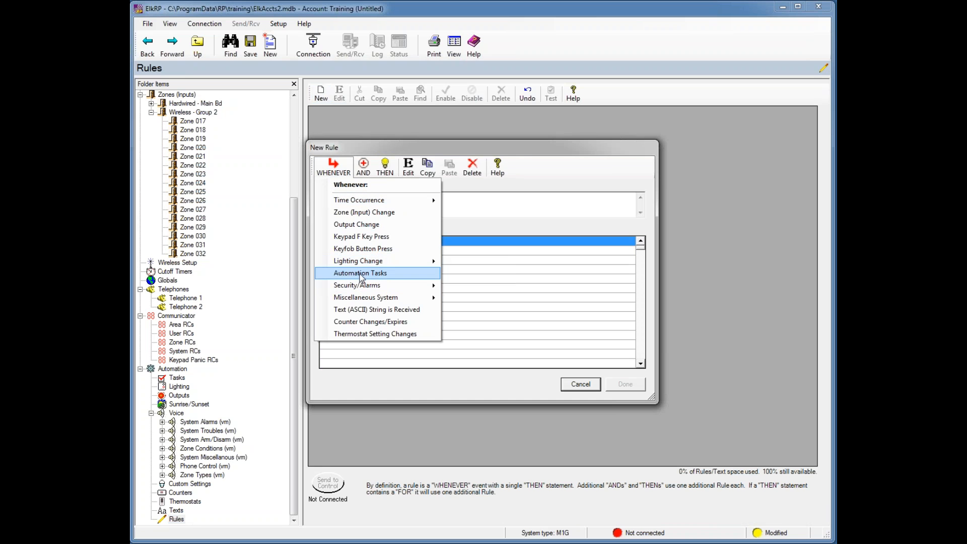
left_click(361, 275)
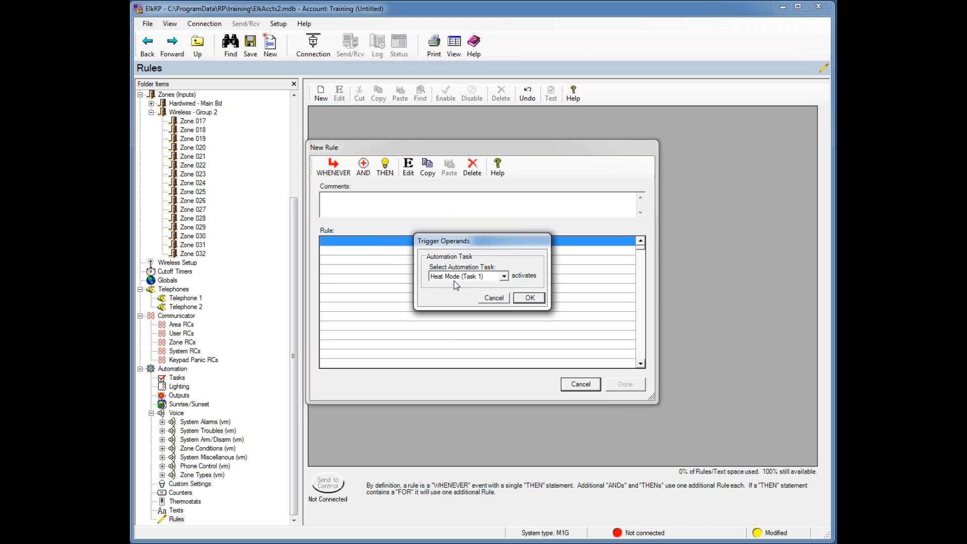
left_click(528, 298)
left_click(390, 175)
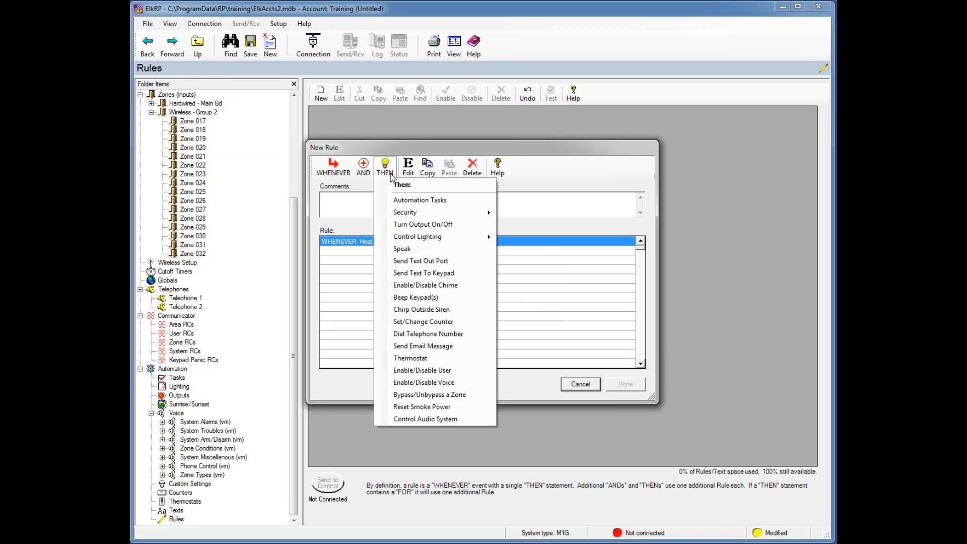
left_click(410, 358)
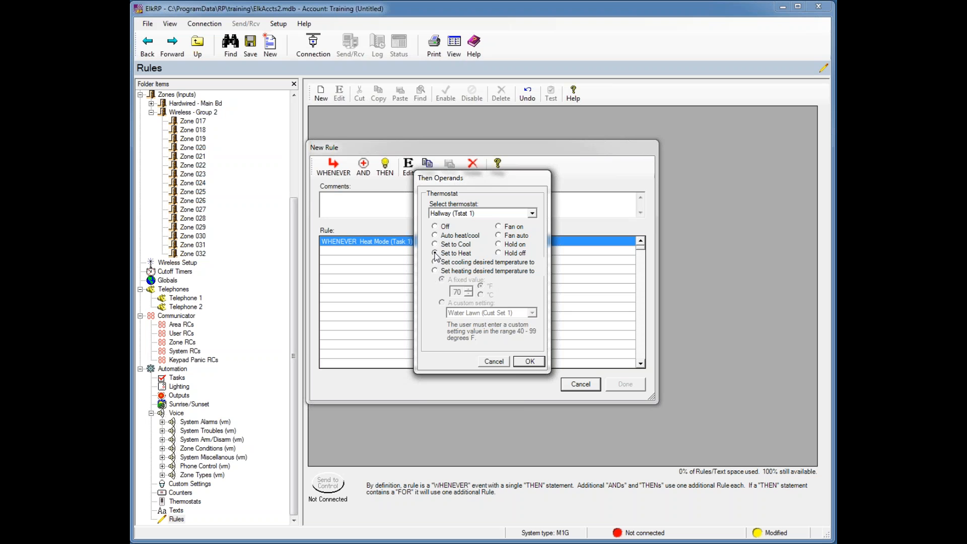
left_click(436, 271)
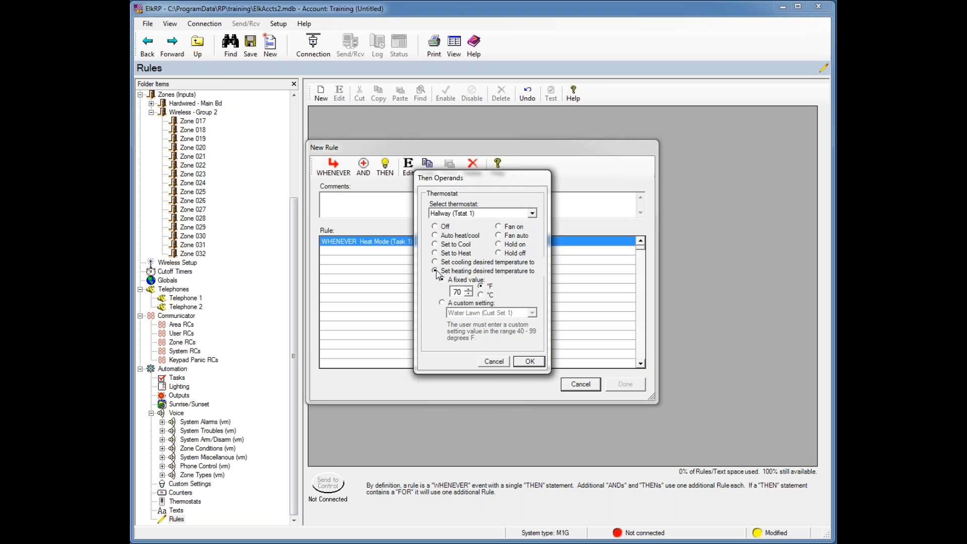
left_click(525, 362)
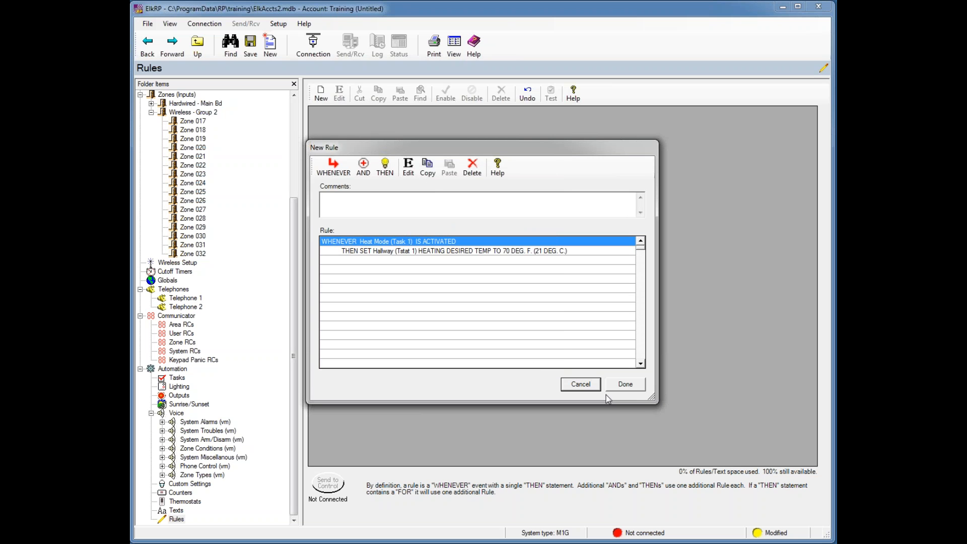
left_click(625, 384)
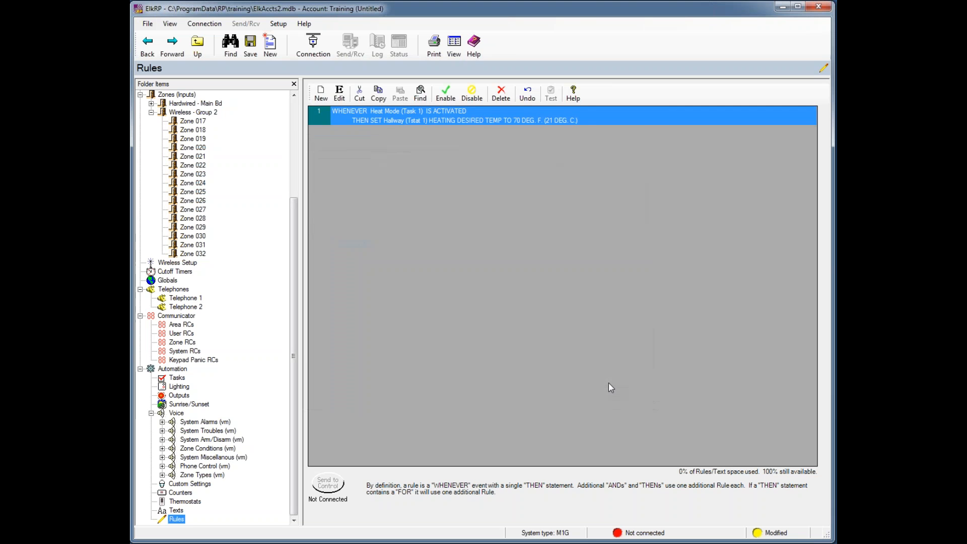
left_click(321, 94)
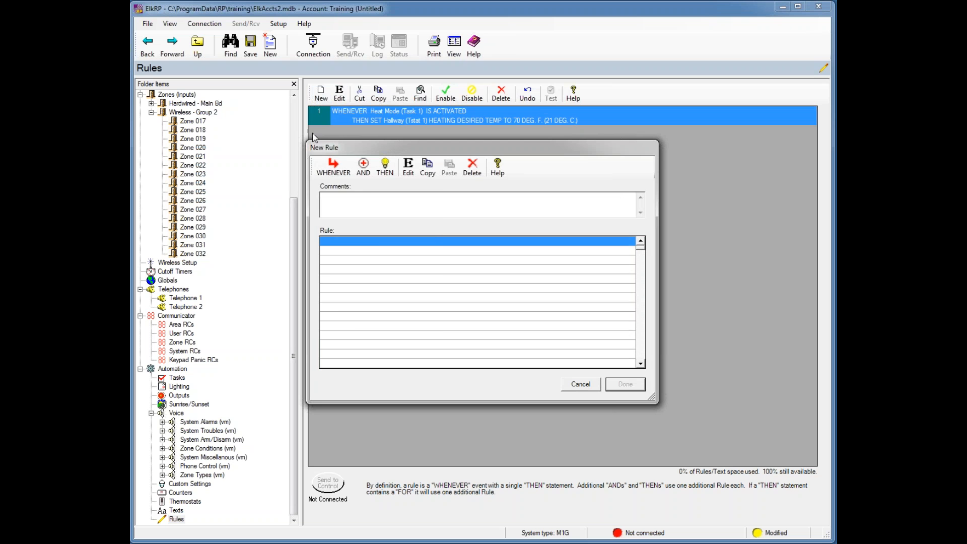
left_click(335, 170)
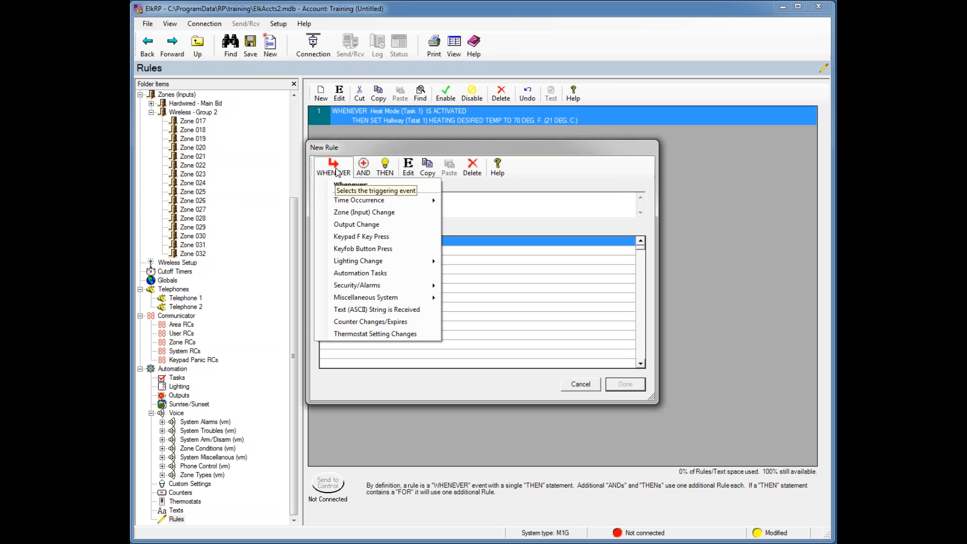
mouse_move(352, 286)
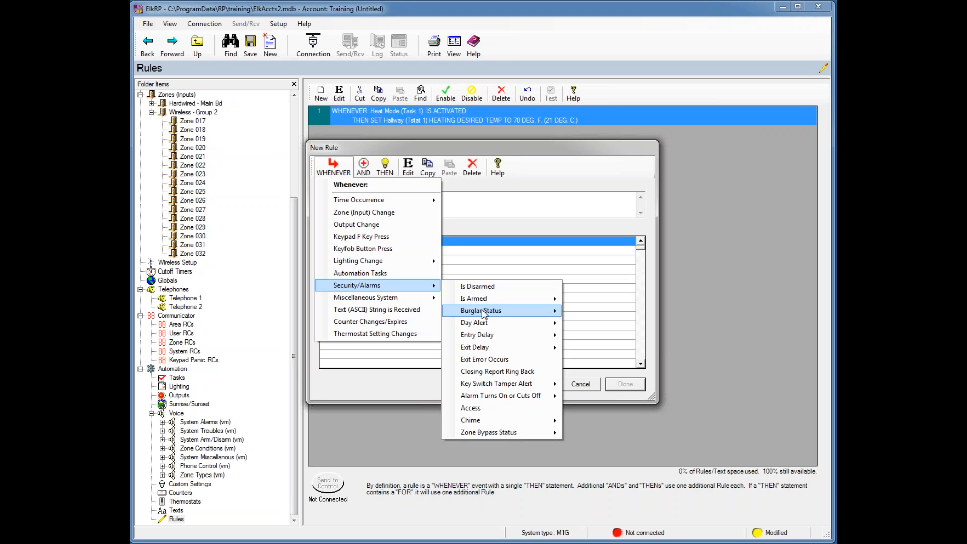
mouse_move(482, 321)
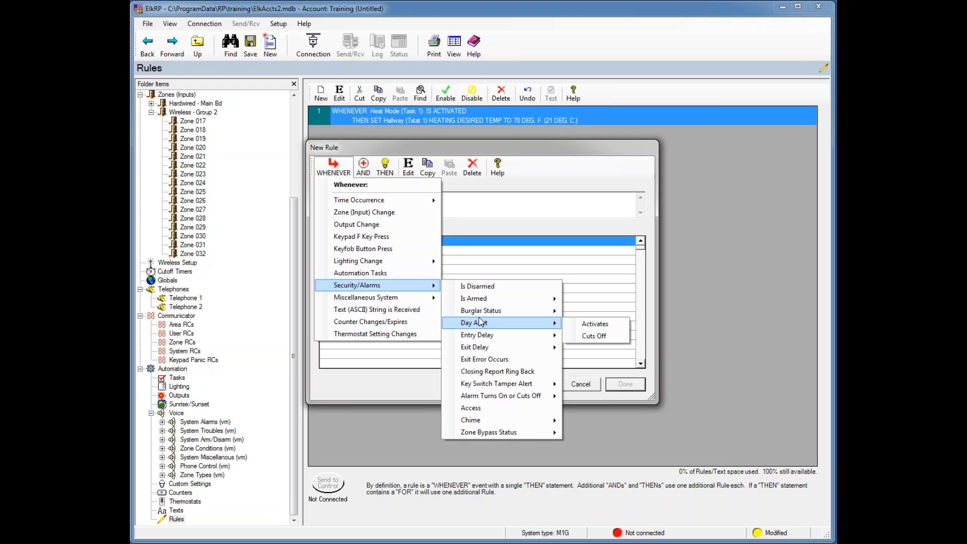
mouse_move(475, 347)
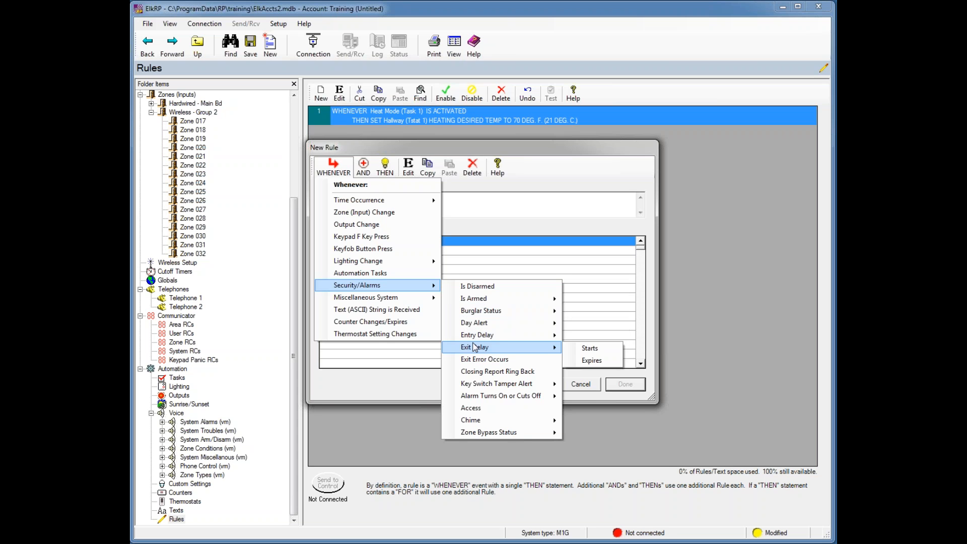
mouse_move(477, 396)
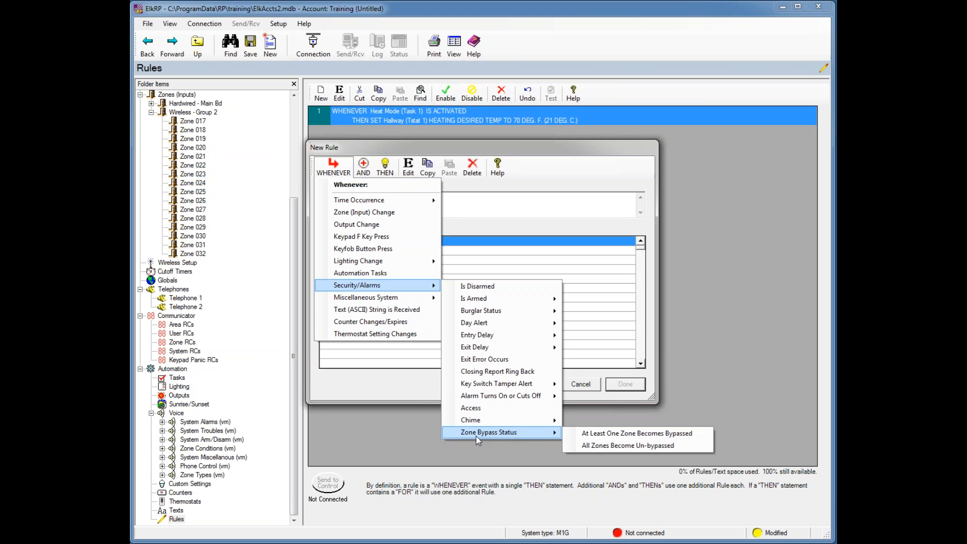
mouse_move(473, 434)
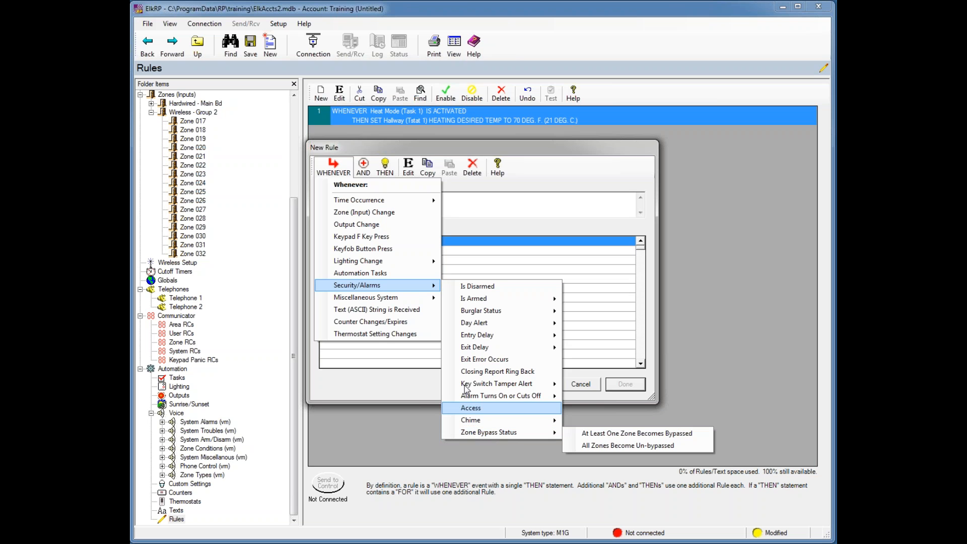
mouse_move(370, 301)
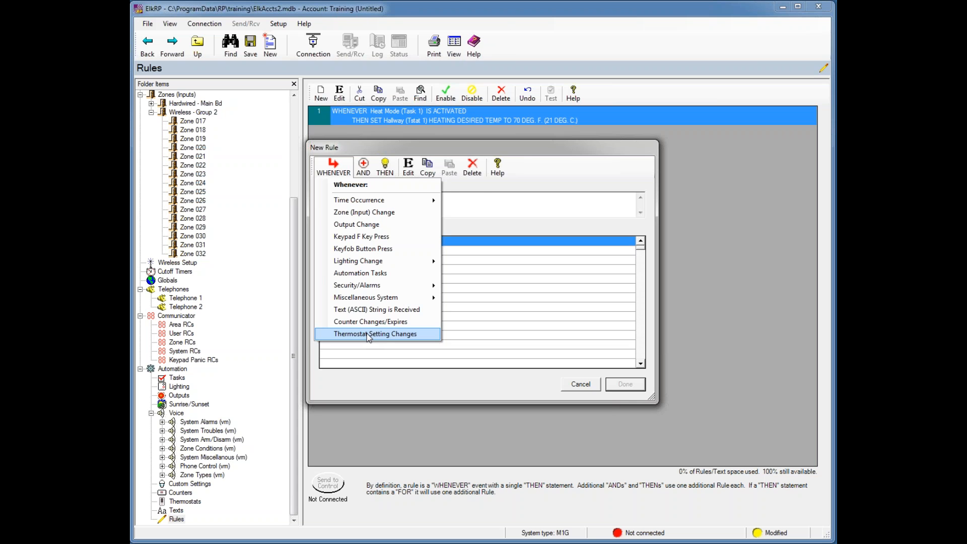
left_click(482, 197)
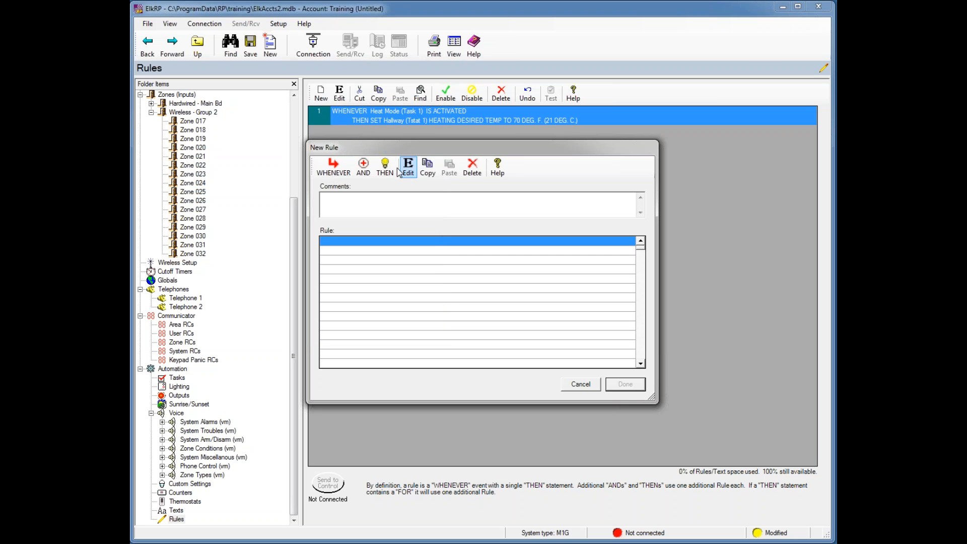
left_click(365, 174)
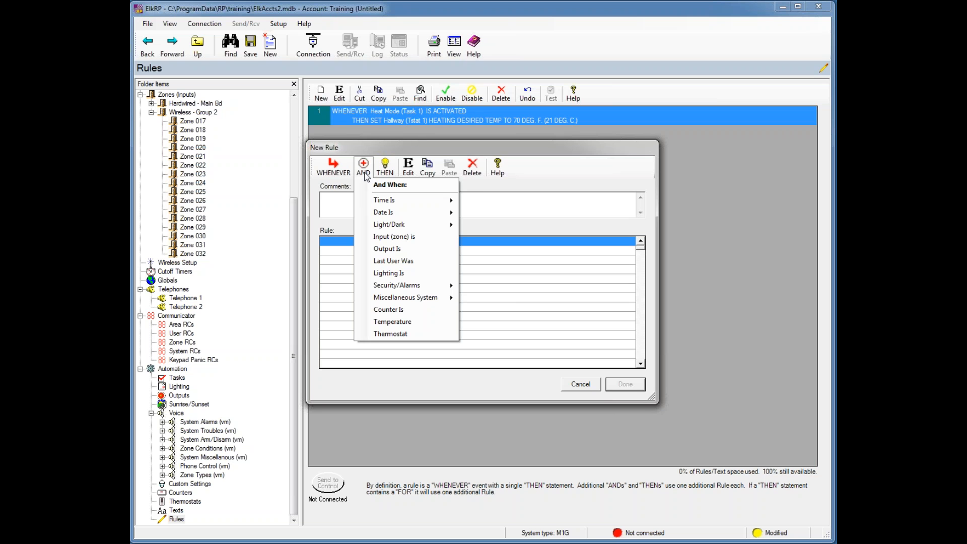
left_click(375, 180)
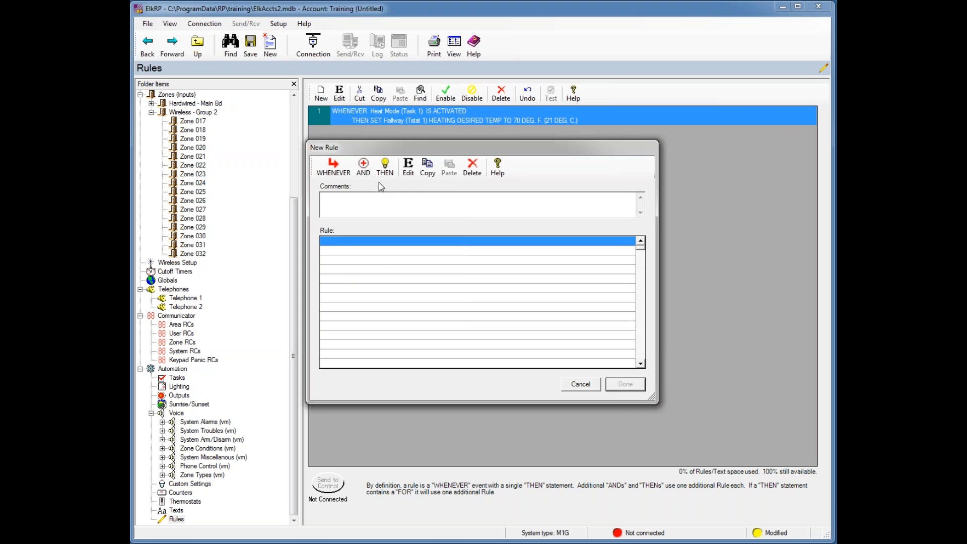
left_click(361, 172)
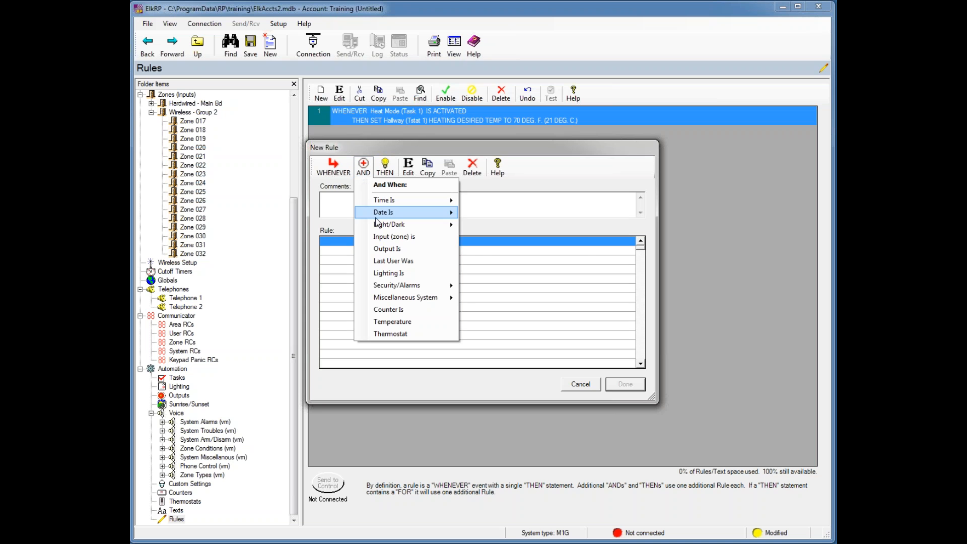
mouse_move(381, 212)
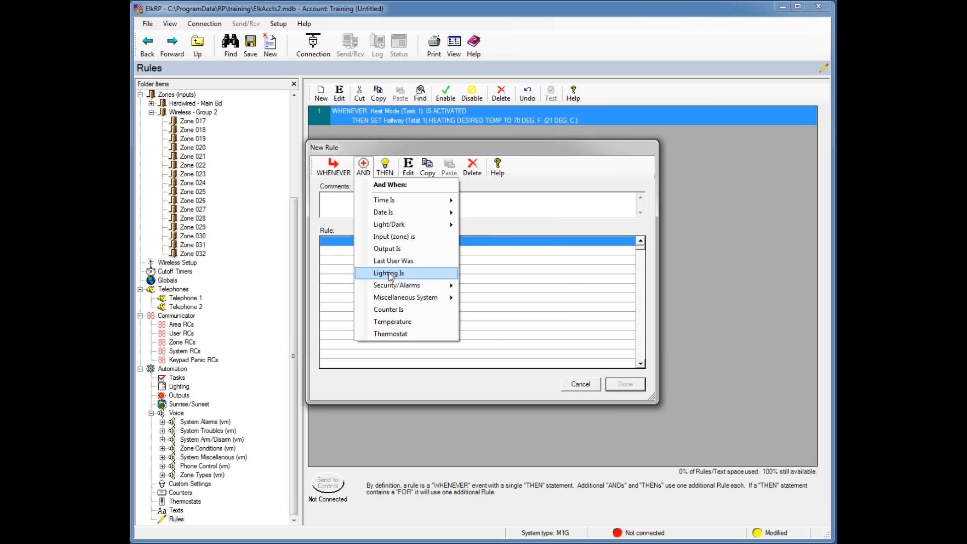
mouse_move(390, 286)
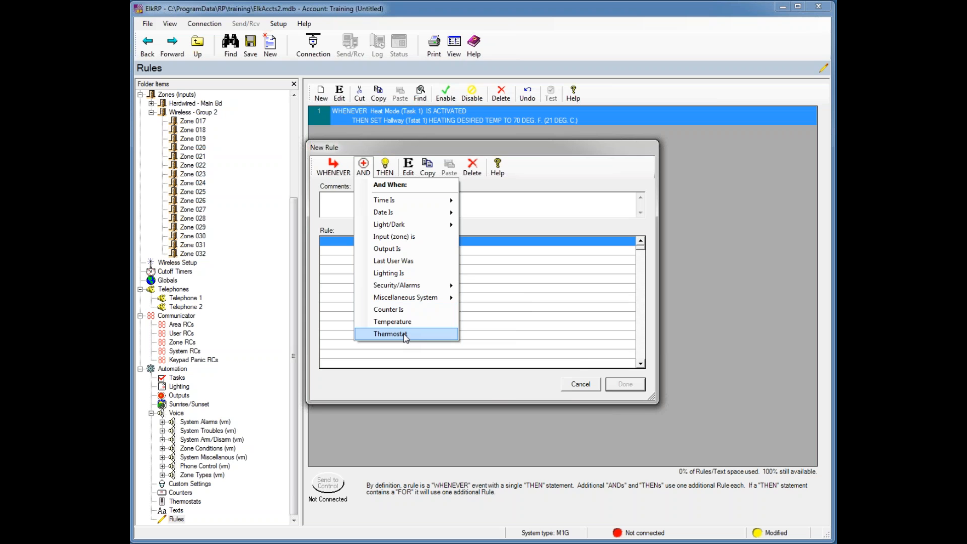
- Show the new rule's THEN action list, with Control Lighting highlighted
left_click(385, 169)
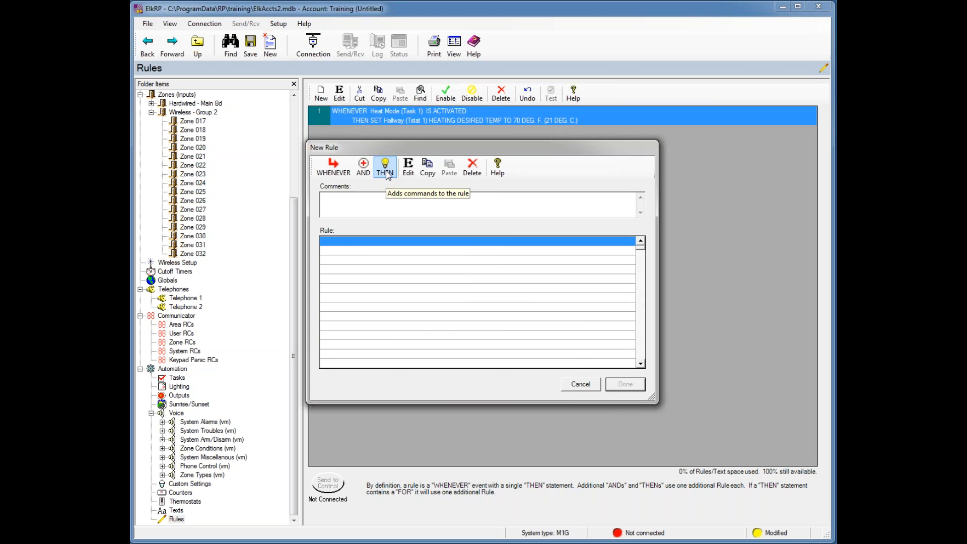
left_click(386, 171)
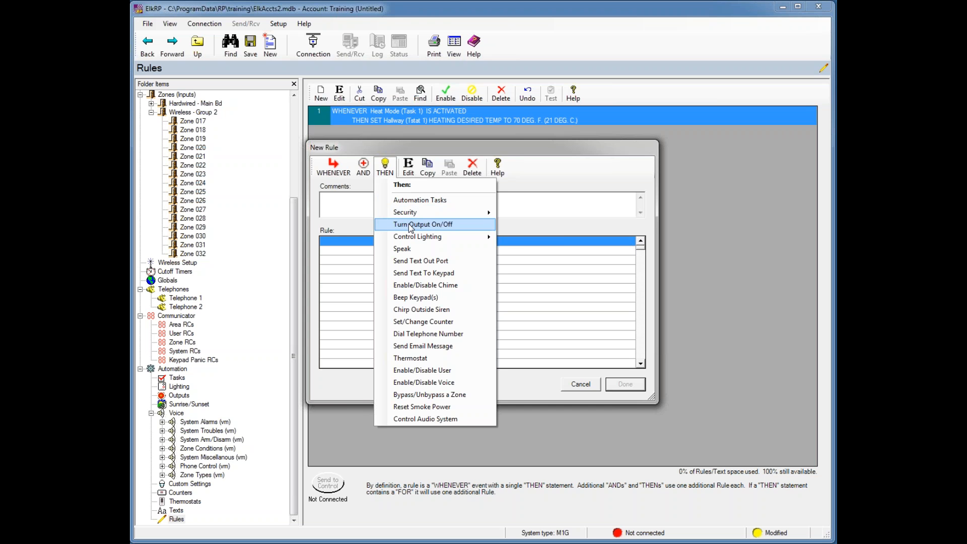
mouse_move(412, 239)
- Set the rule trigger to the F6 key pressed on any keypad
left_click(502, 175)
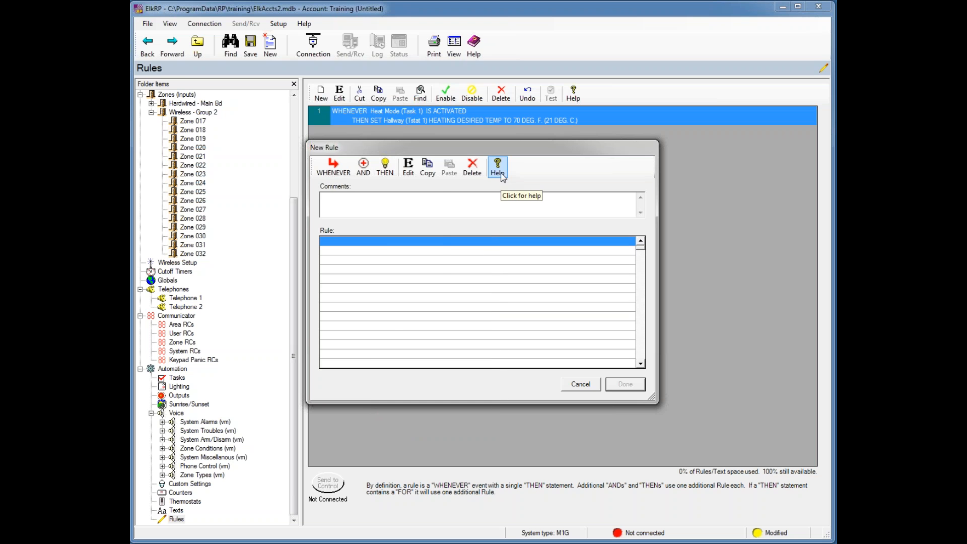
left_click(342, 173)
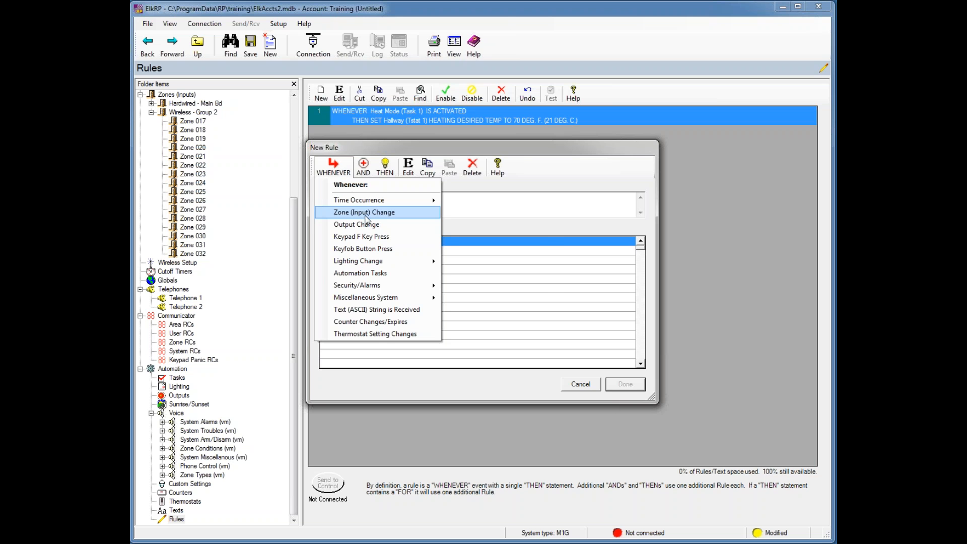
left_click(359, 237)
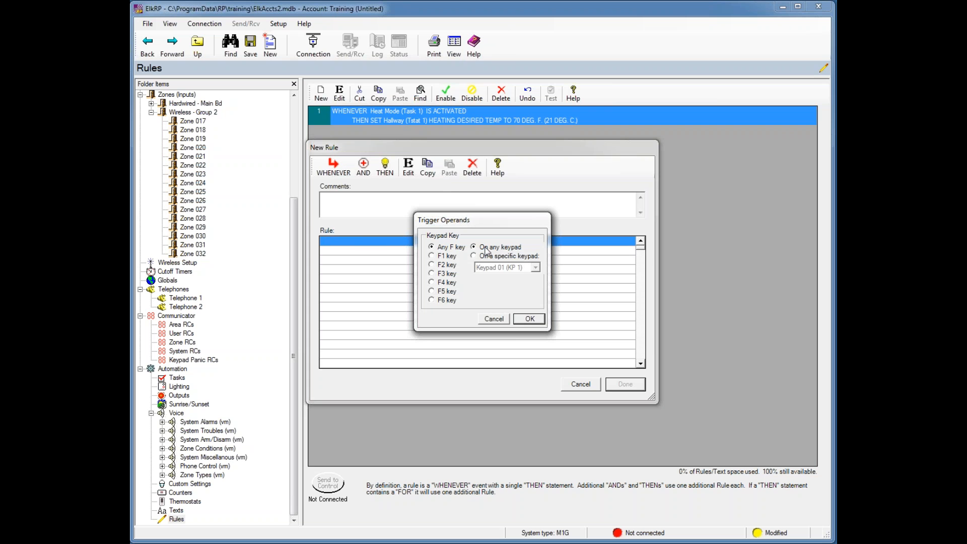
left_click(432, 301)
left_click(528, 320)
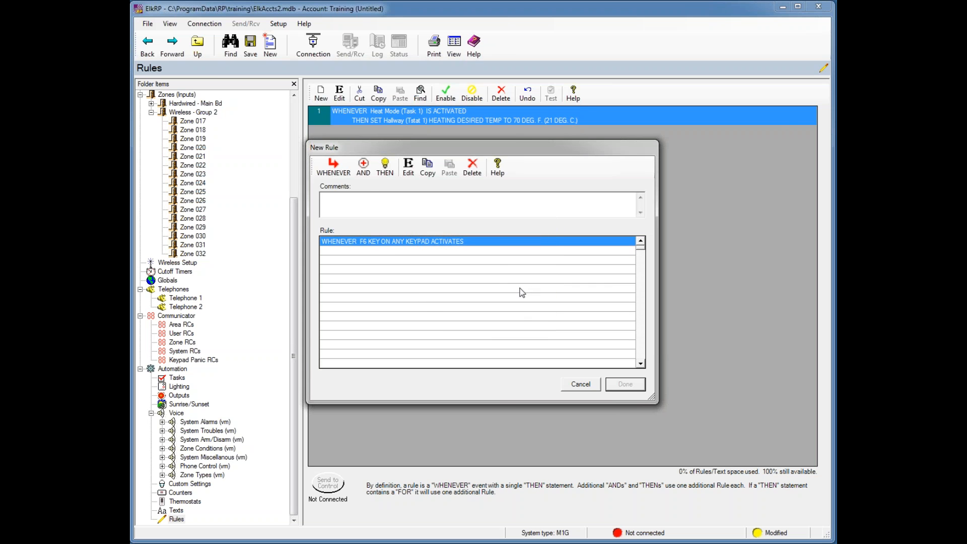
- Make the action toggle the Front Light counter (Counter 1) between 0 and 1, and save the rule
left_click(383, 171)
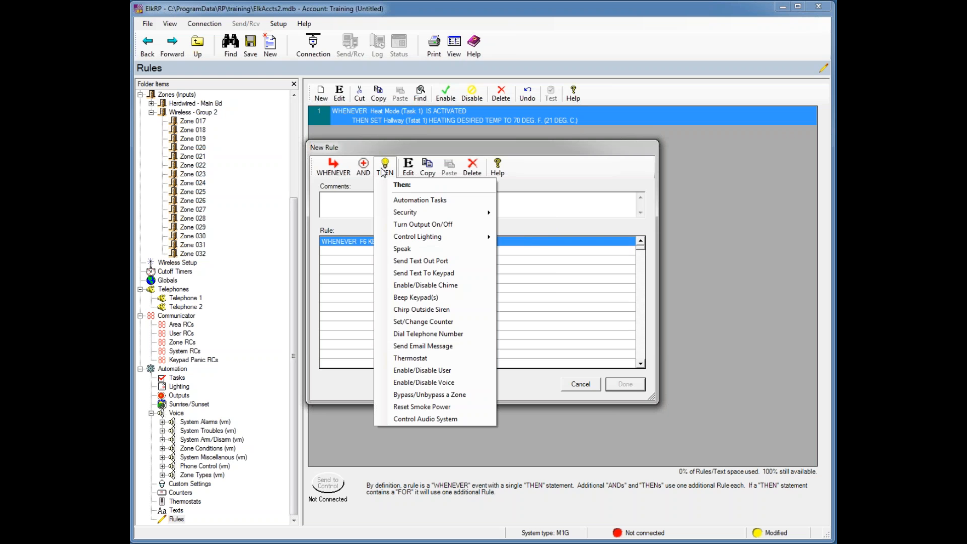
left_click(407, 200)
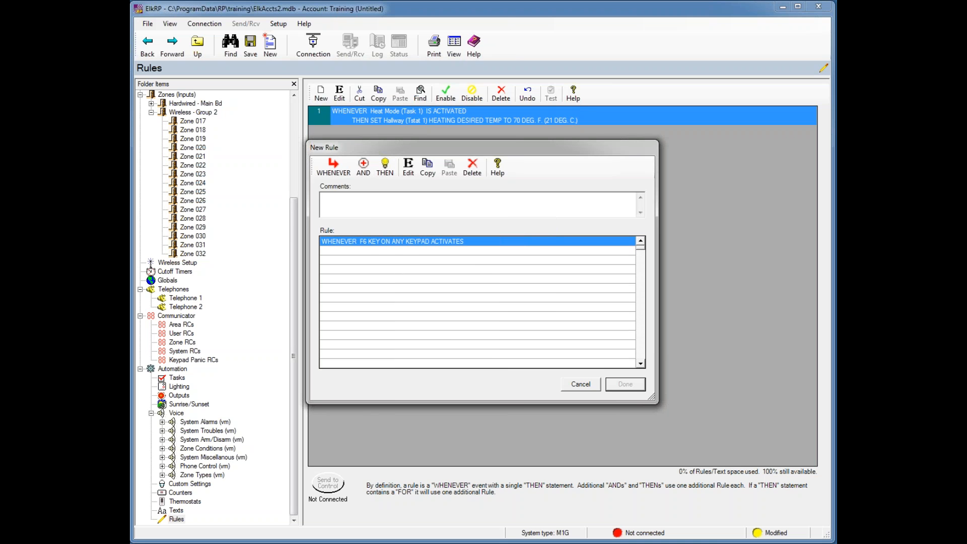
left_click(385, 168)
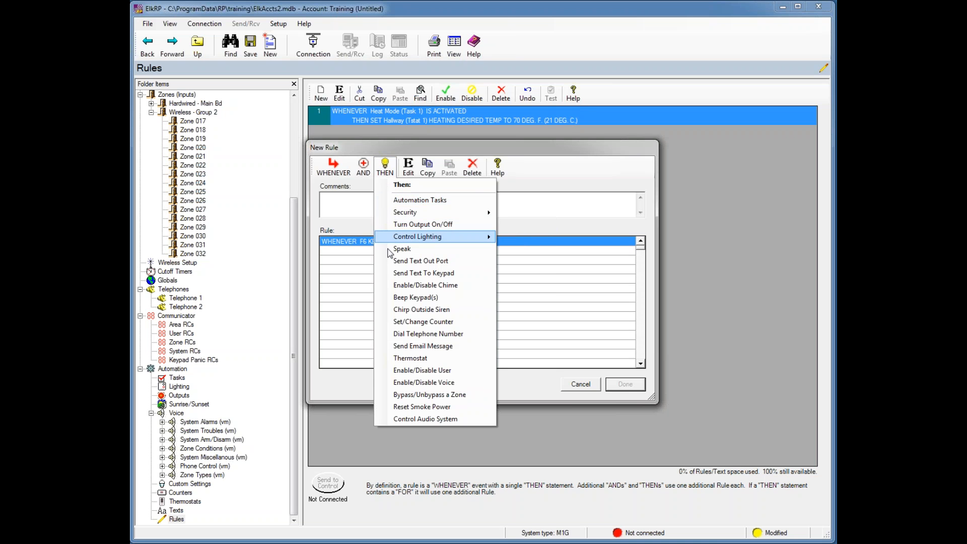
left_click(418, 326)
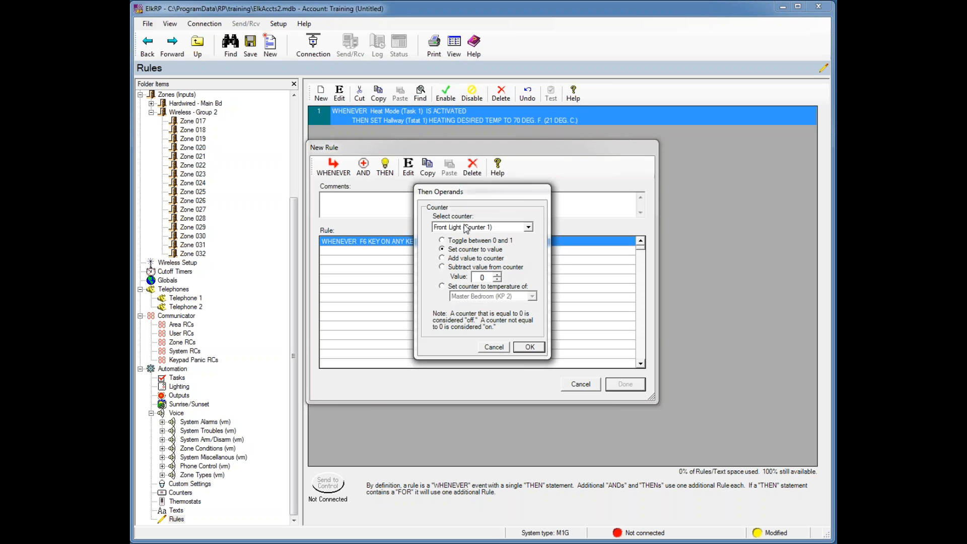
left_click(443, 241)
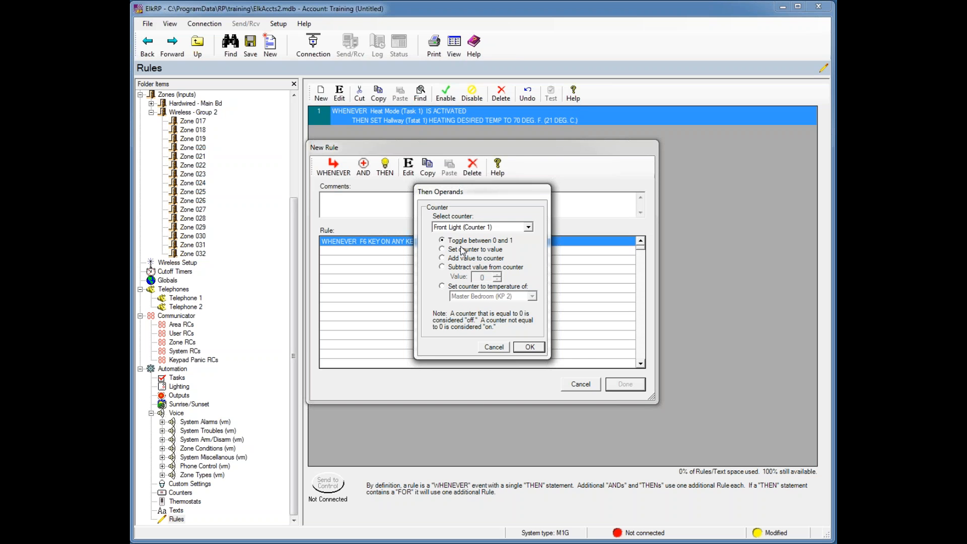
left_click(531, 348)
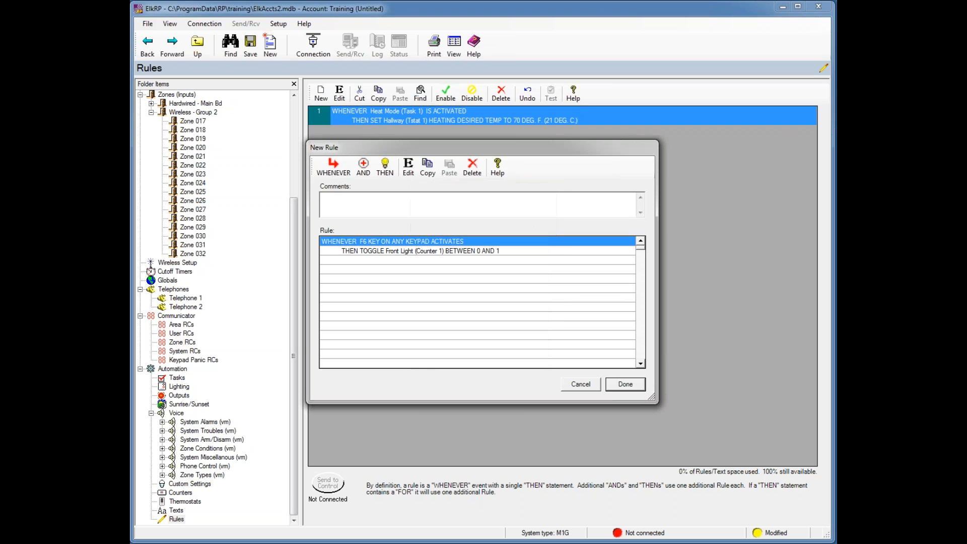
left_click(614, 384)
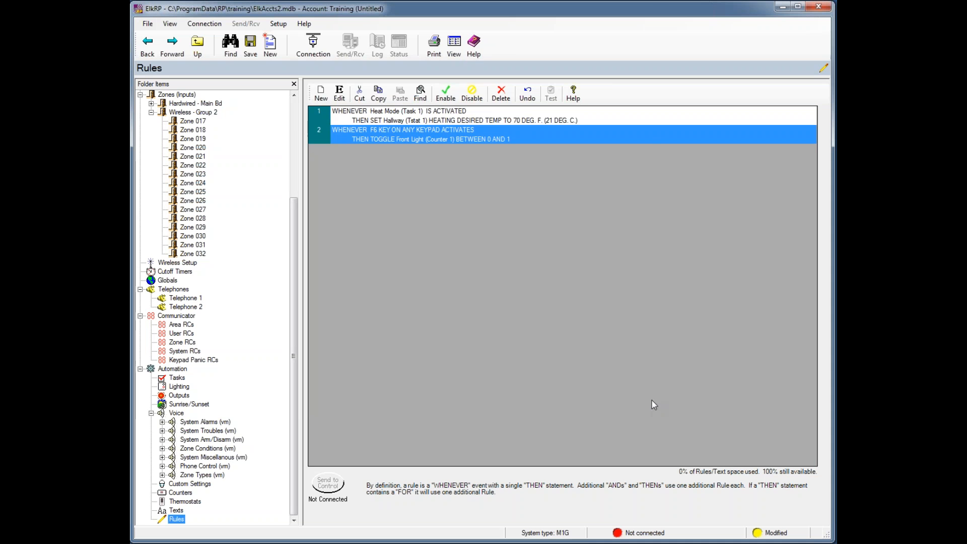
left_click(321, 94)
- Trigger the rule whenever the Front Light counter changes to 0
left_click(333, 168)
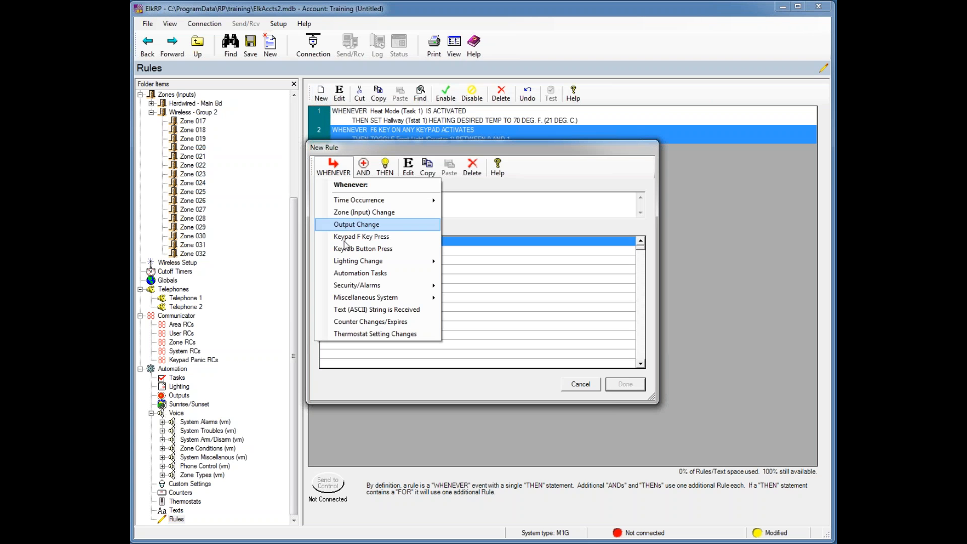
left_click(356, 323)
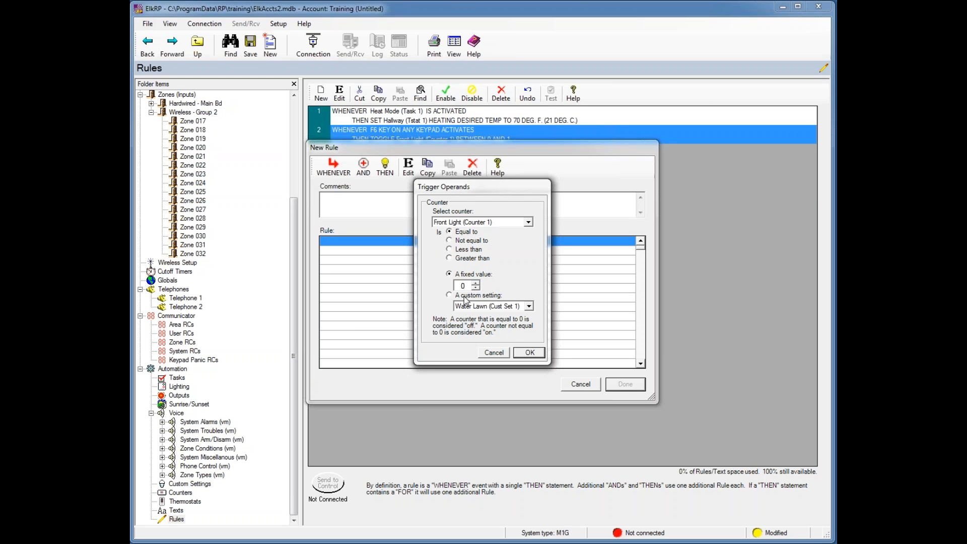
left_click(533, 352)
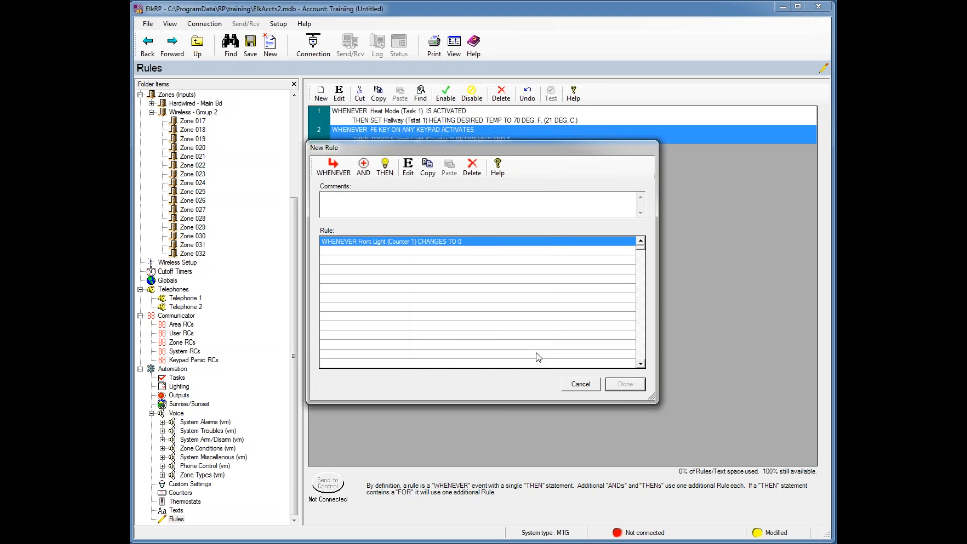
- Set the action to turn Light01 off with fade rate 0, and save the rule
left_click(391, 171)
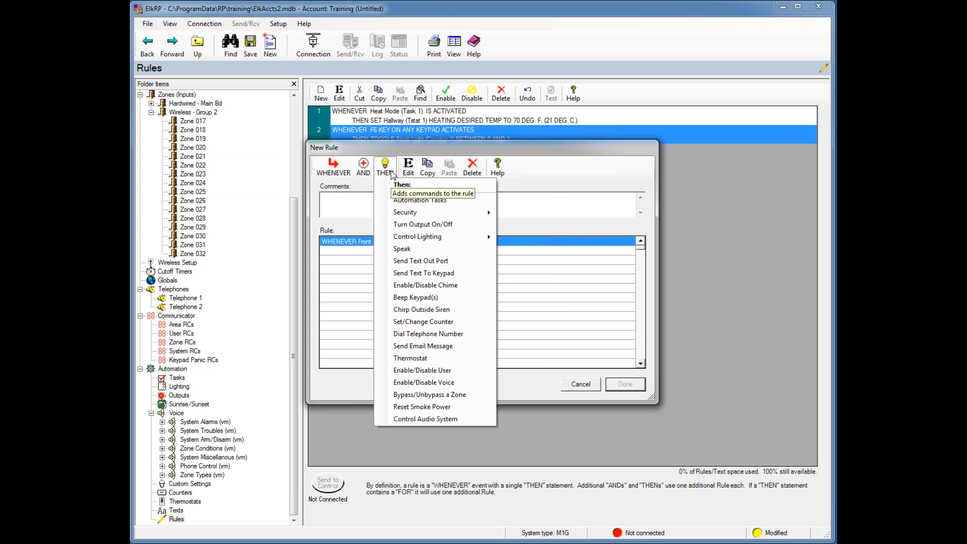
mouse_move(425, 239)
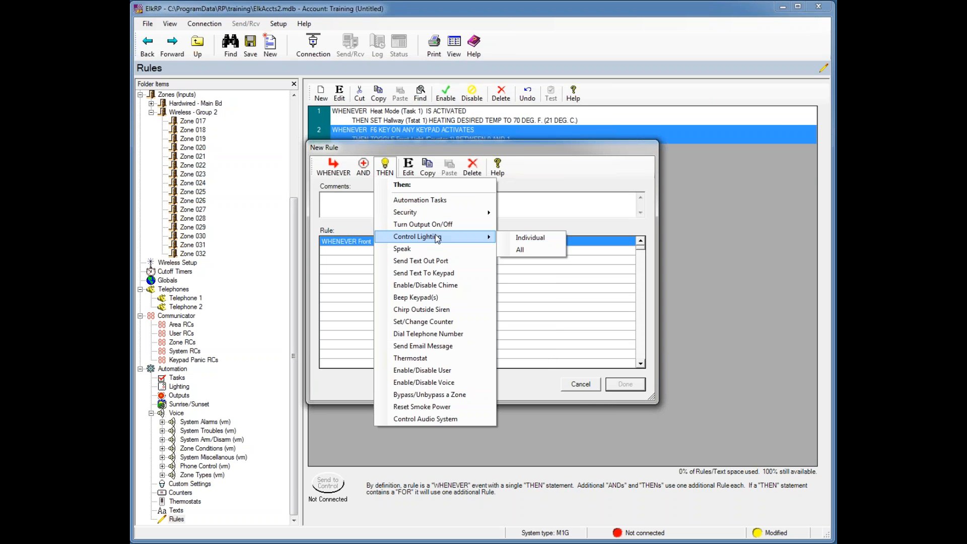
left_click(529, 238)
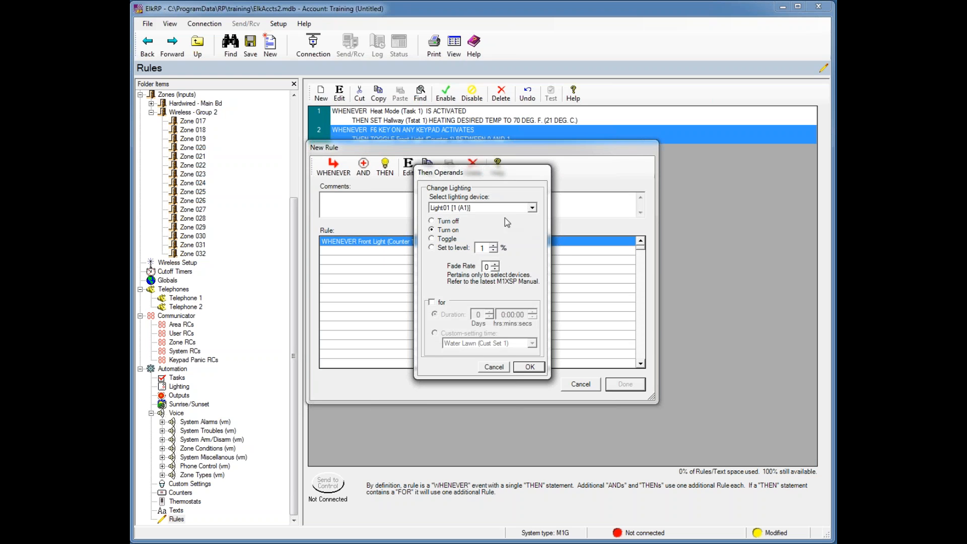
left_click(435, 222)
left_click(530, 367)
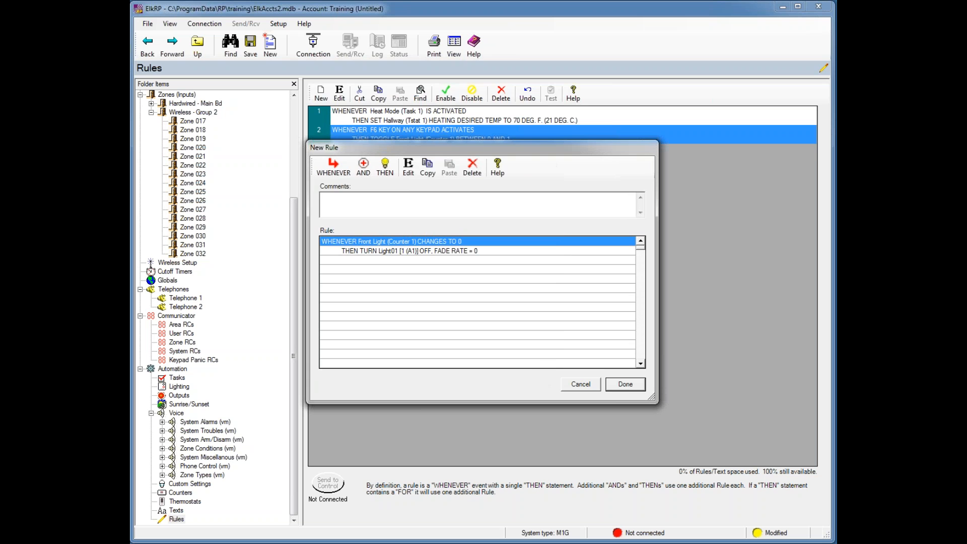
left_click(614, 386)
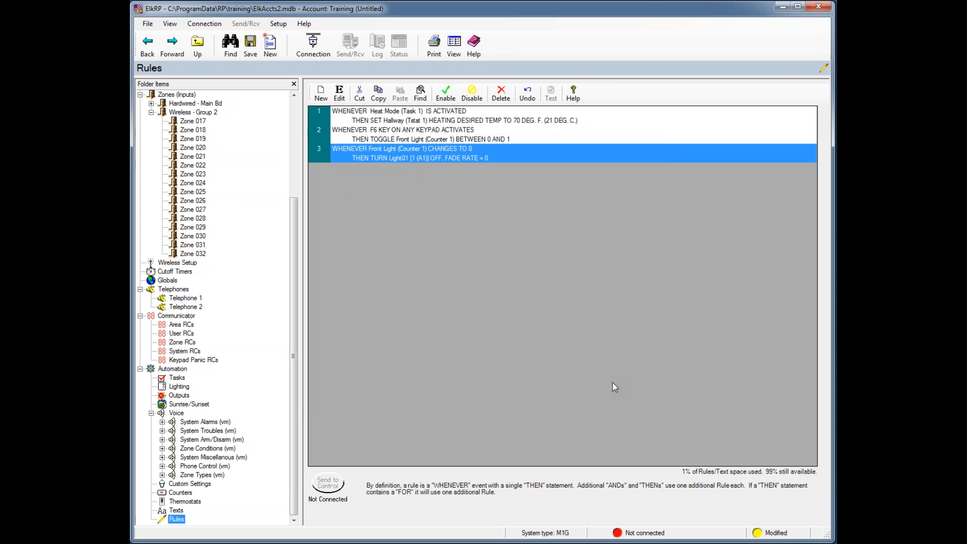
- Start a new rule triggered when the Front Light counter changes to 1
left_click(323, 100)
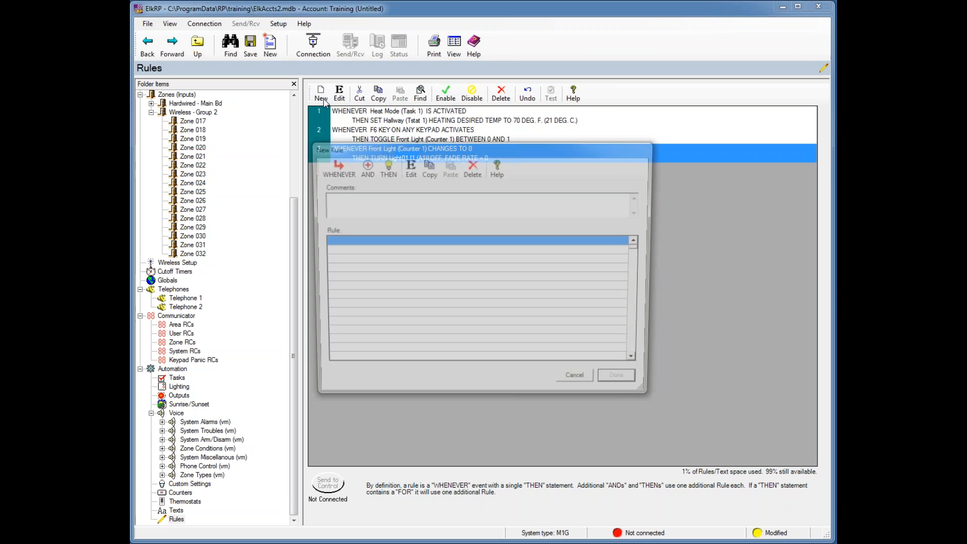
left_click(332, 168)
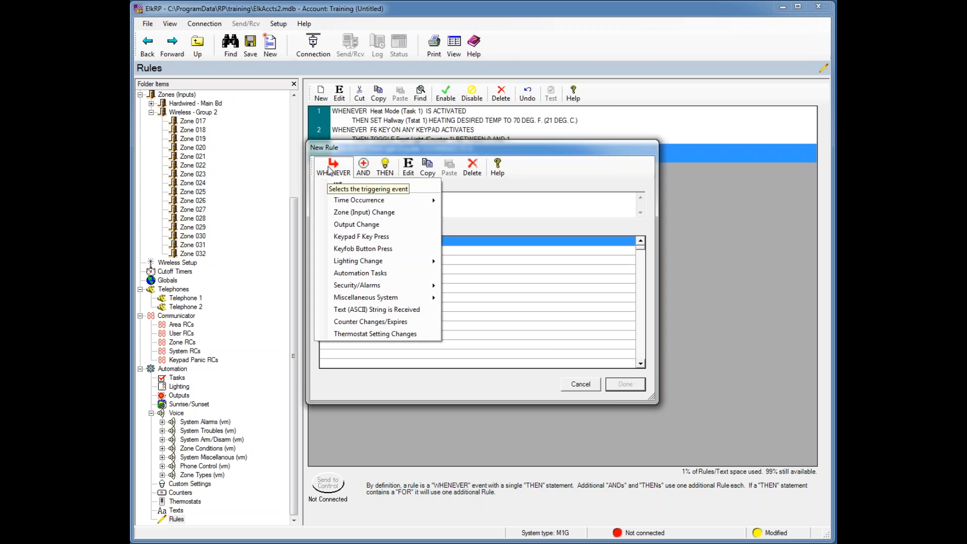
left_click(379, 324)
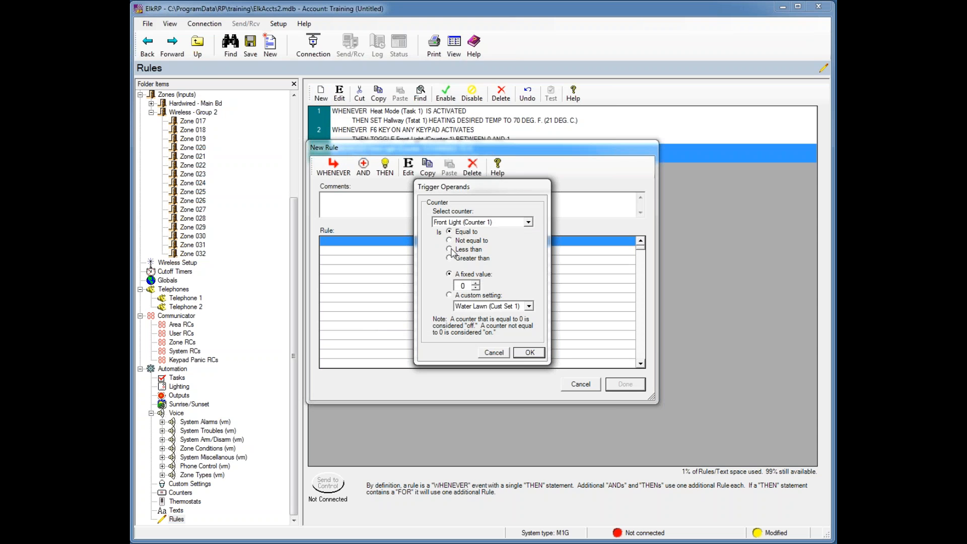
left_click(476, 283)
left_click(530, 352)
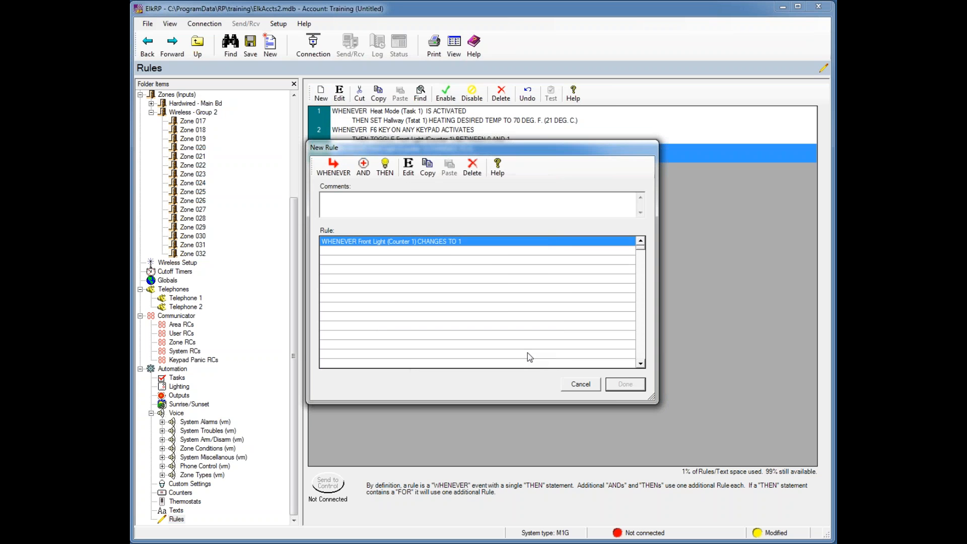
- Set the action to turn Light01 on with fade rate 0, and save the rule
left_click(388, 171)
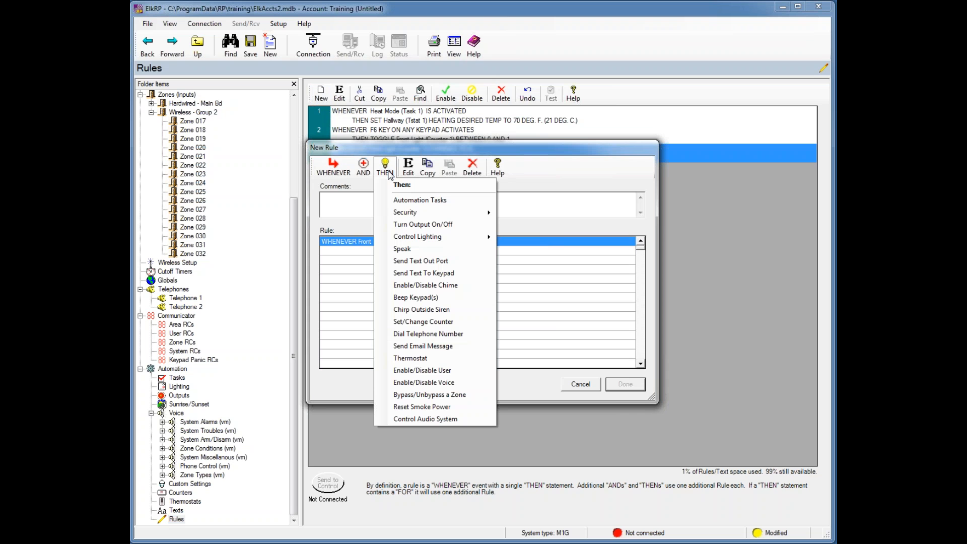
mouse_move(421, 237)
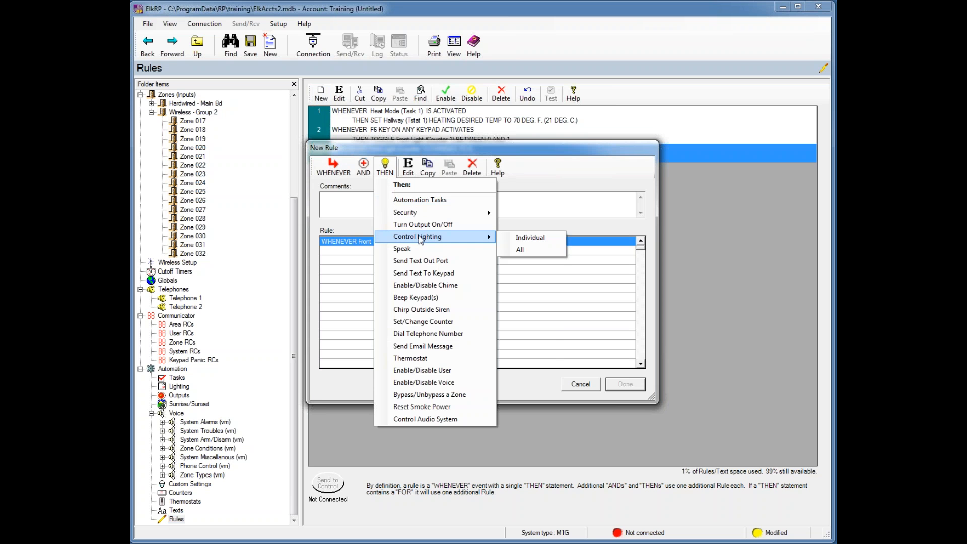
left_click(506, 234)
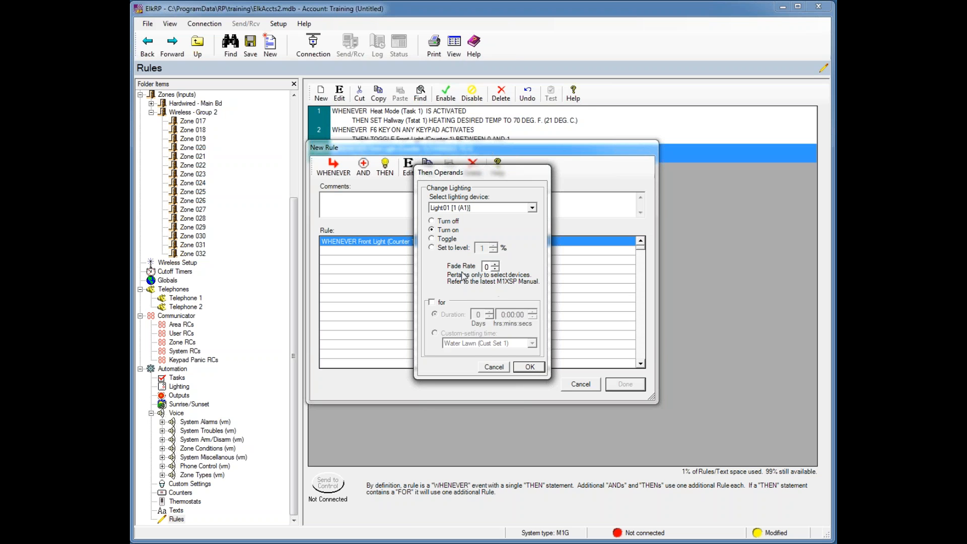
left_click(530, 367)
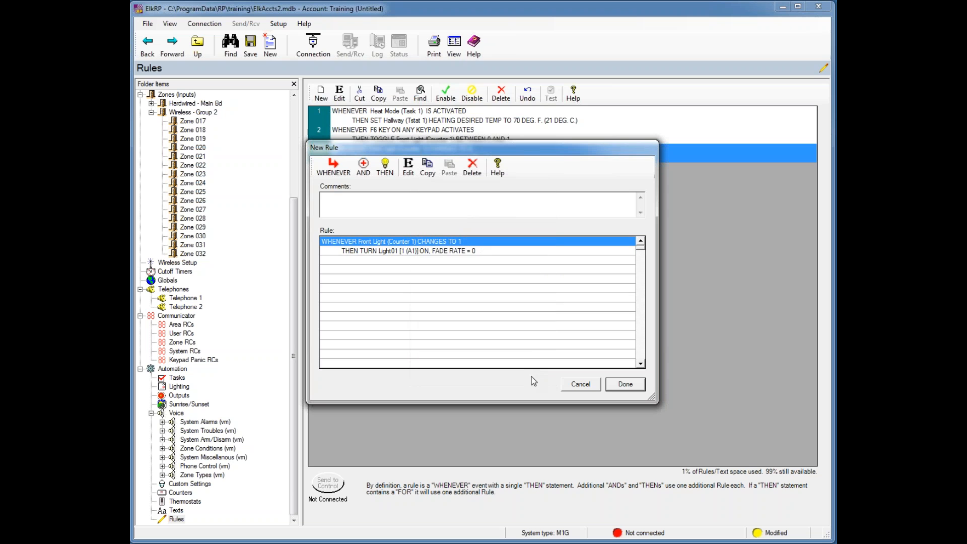
left_click(625, 384)
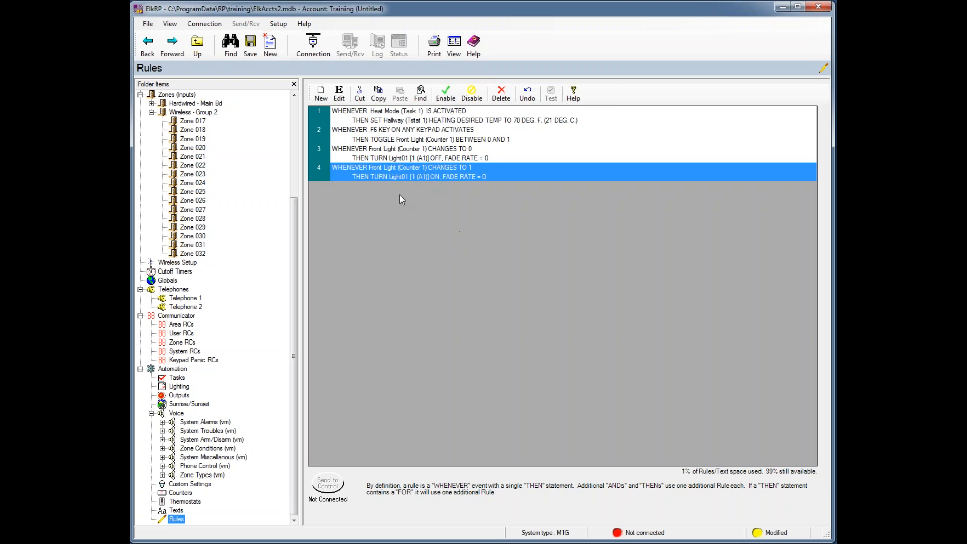
- Open a fifth blank rule and move its dialog down and right so rules 3 and 4 stay visible
left_click(323, 95)
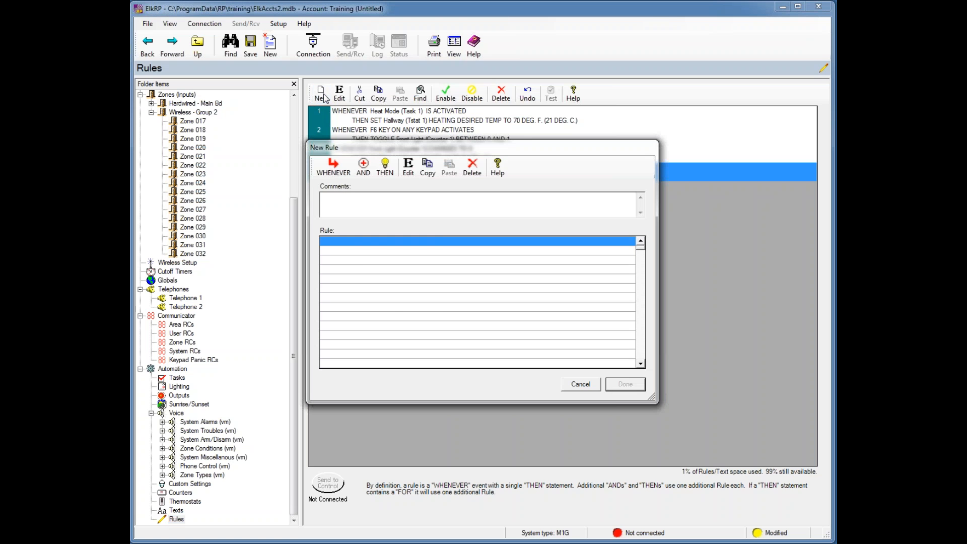
left_click(339, 169)
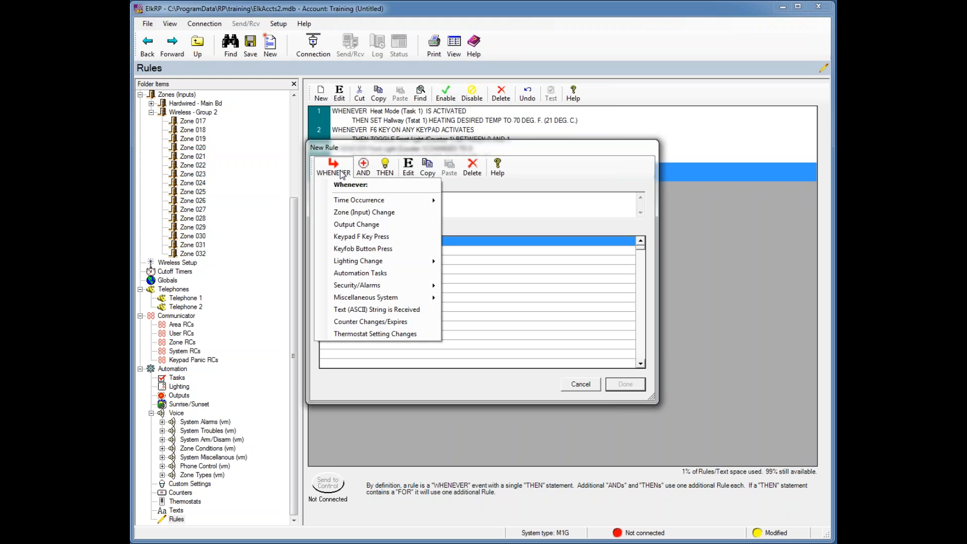
left_click(342, 175)
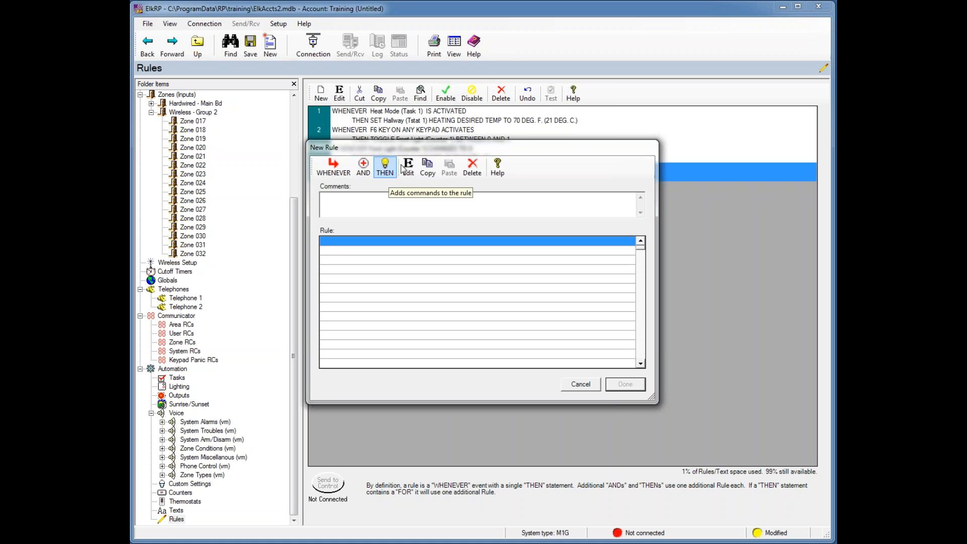
left_click_drag(442, 151, 464, 239)
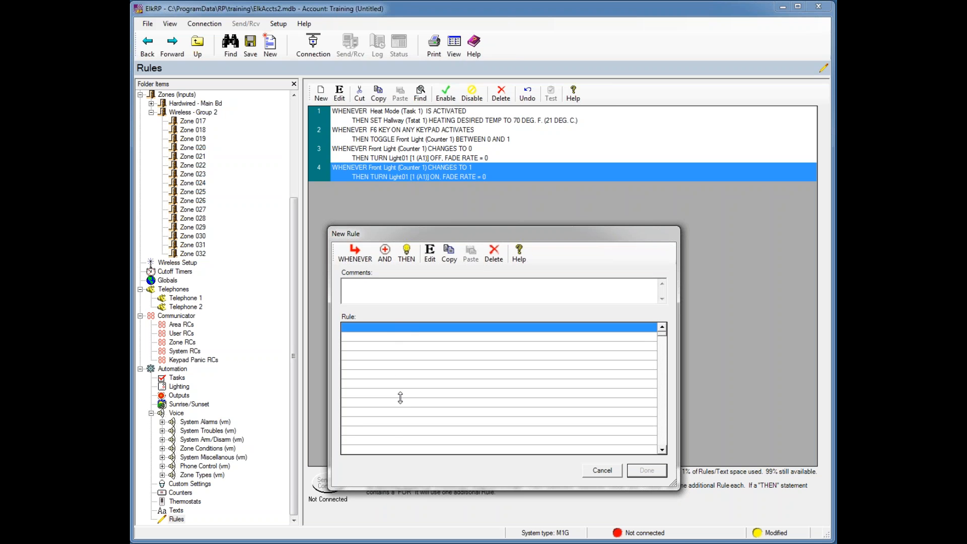